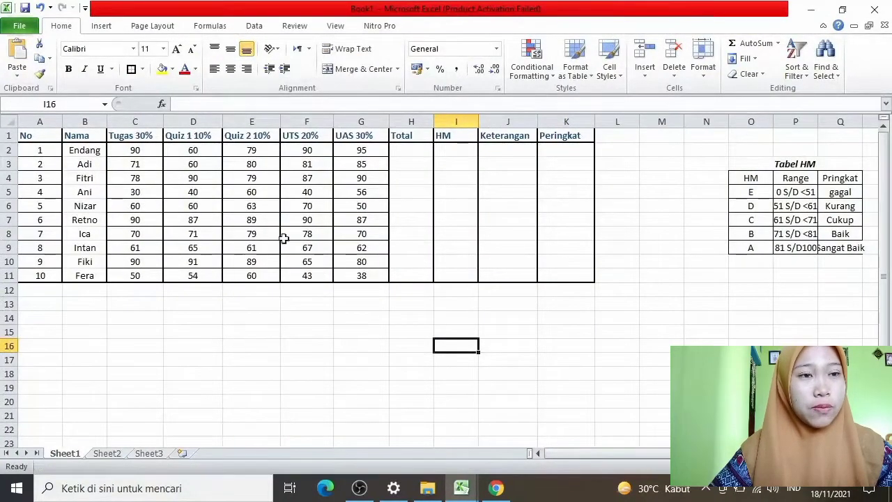
Enter the weighted total formula =sum(90*30%;60*10%;79*10%;90*20%;95*30%) in cell H2.
click(417, 152)
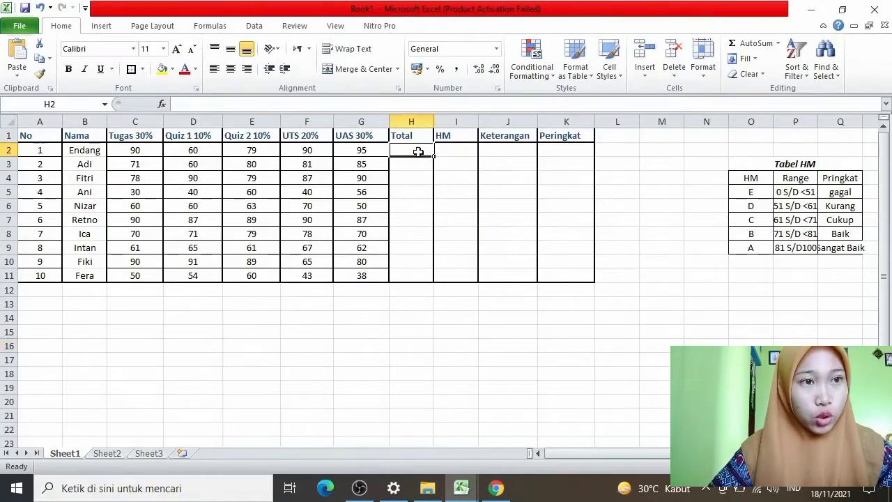
text(=)
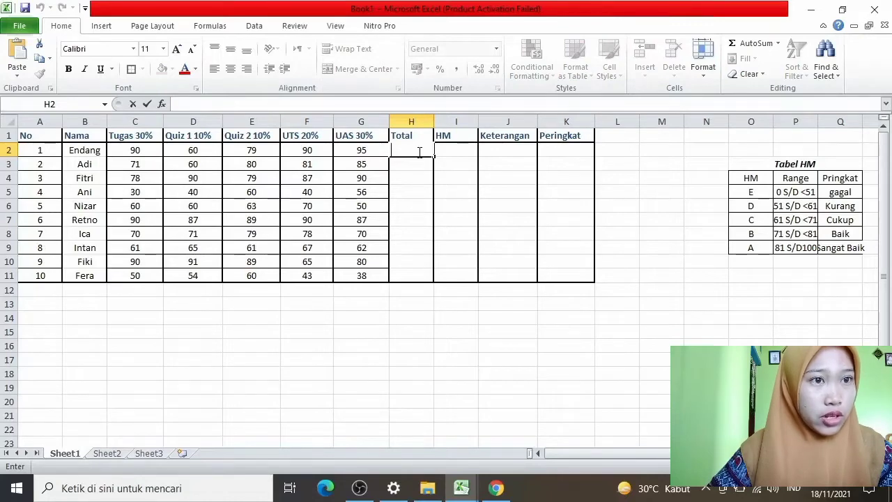
text(=)
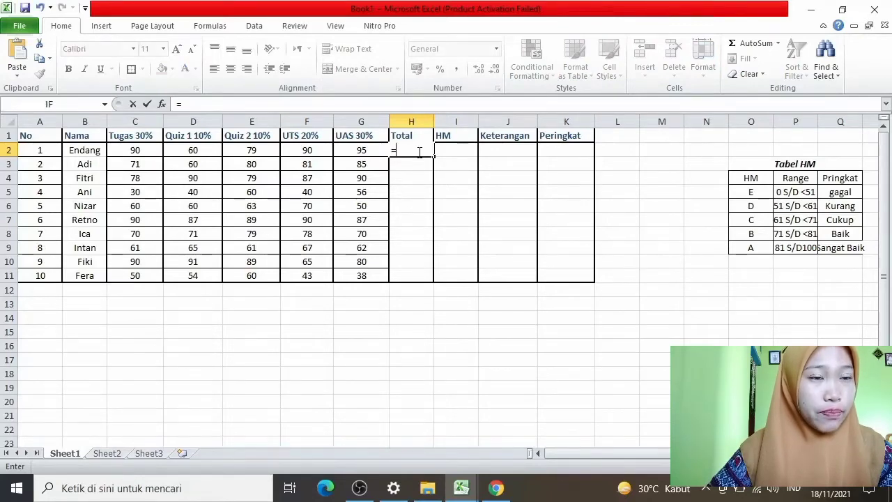
text(sum)
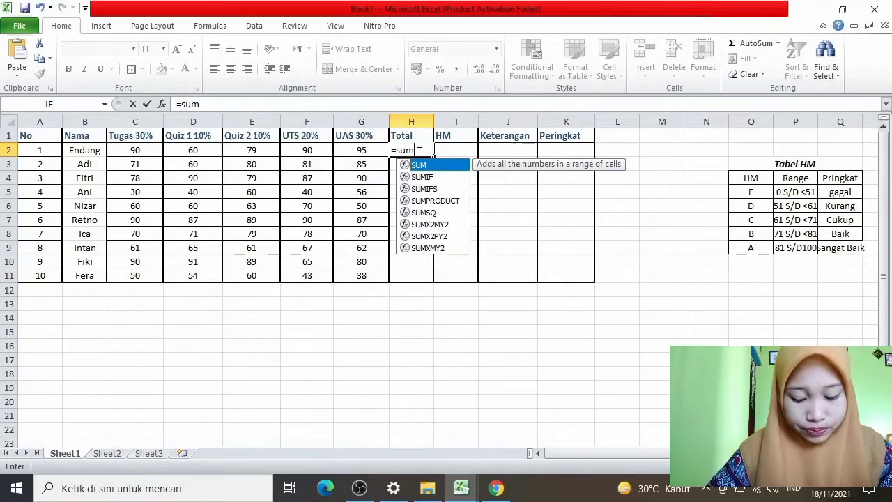
text(()
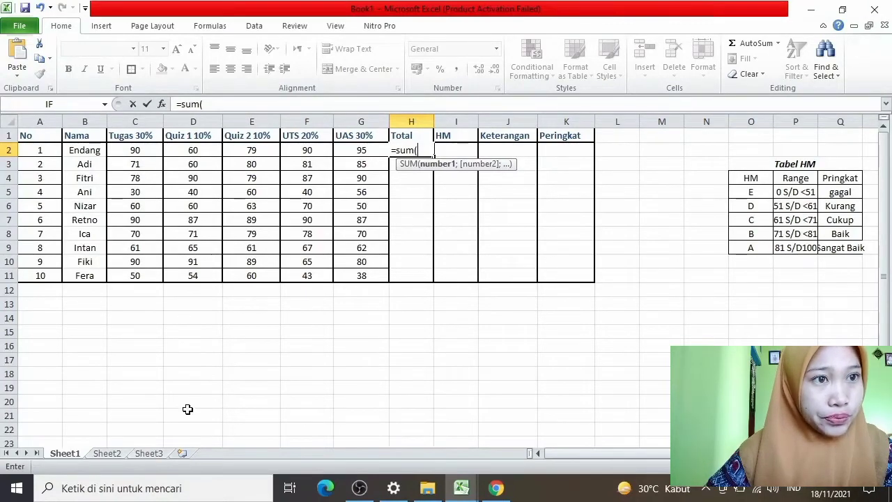
text(9)
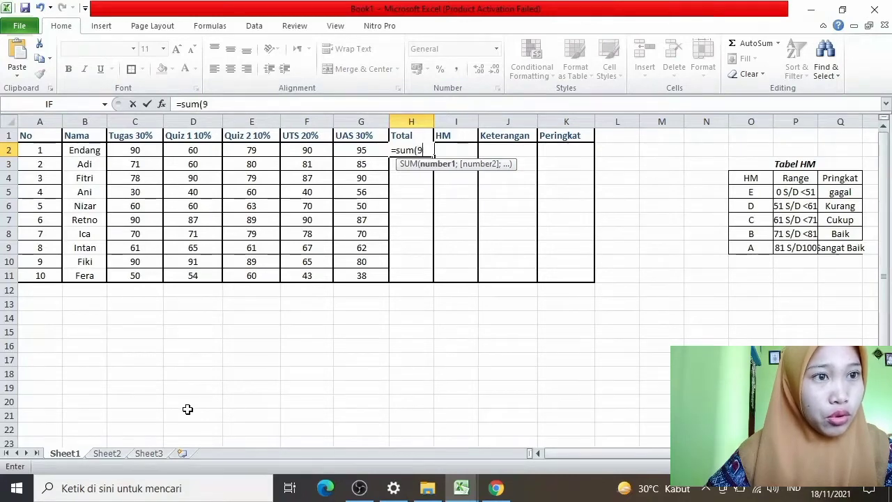
text(0*)
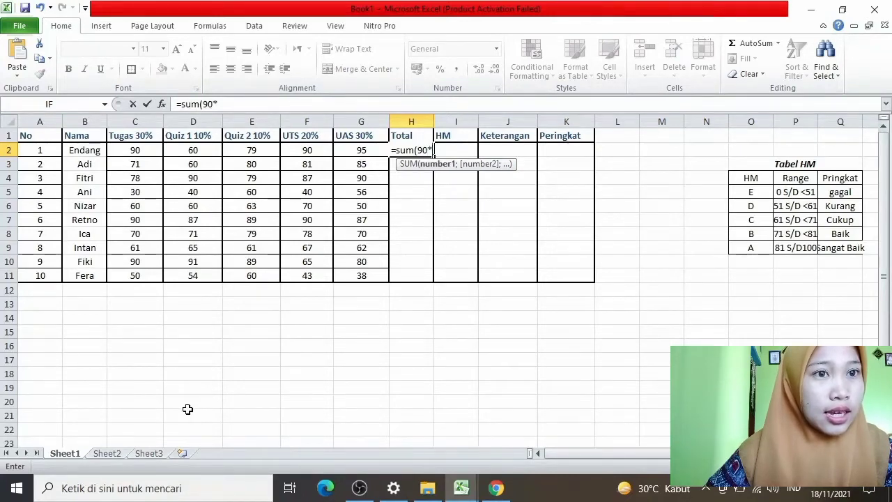
text(30%)
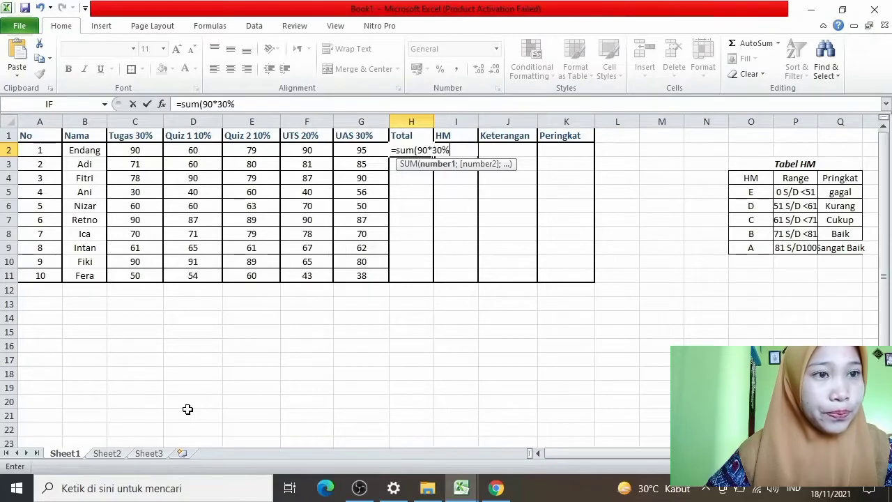
text(;)
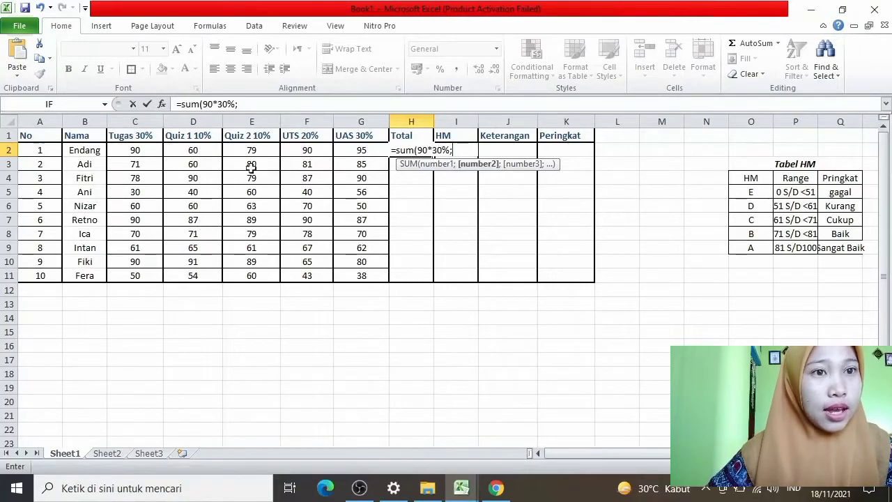
text(60)
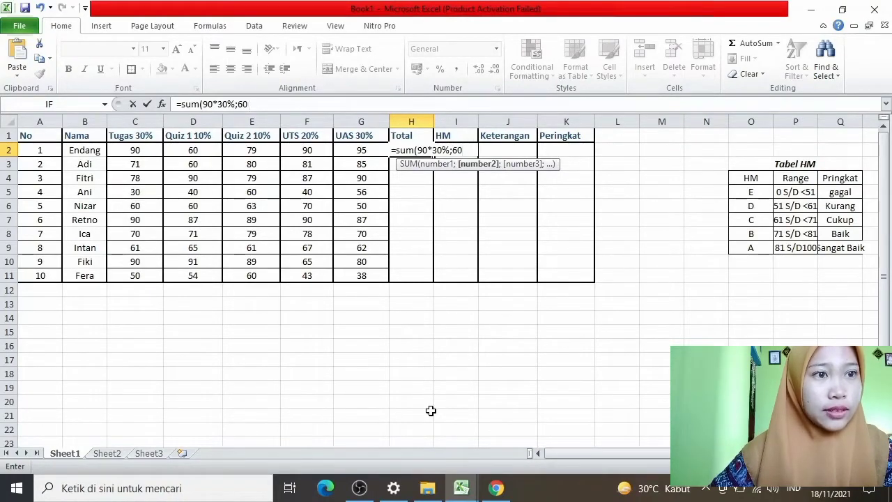
text(*)
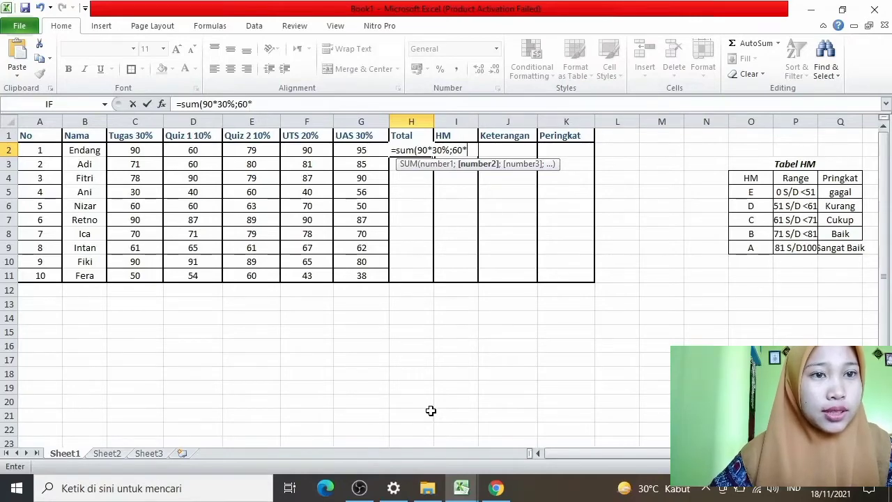
text(10%)
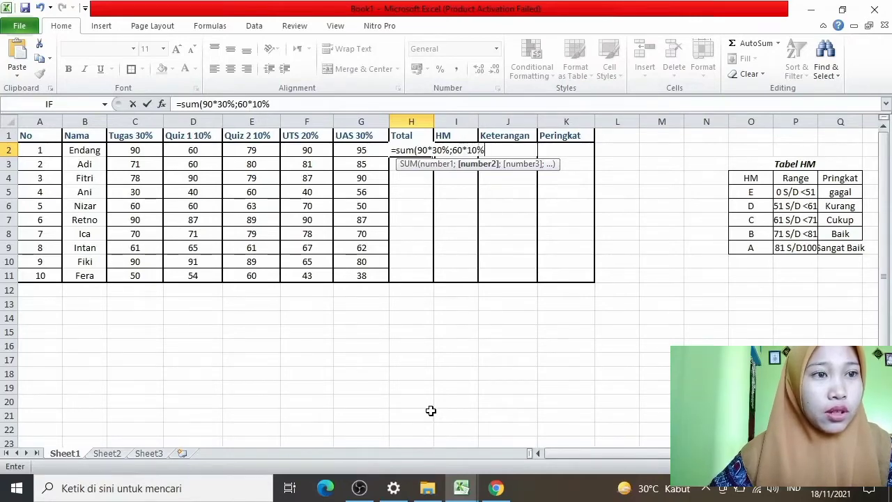
text(;)
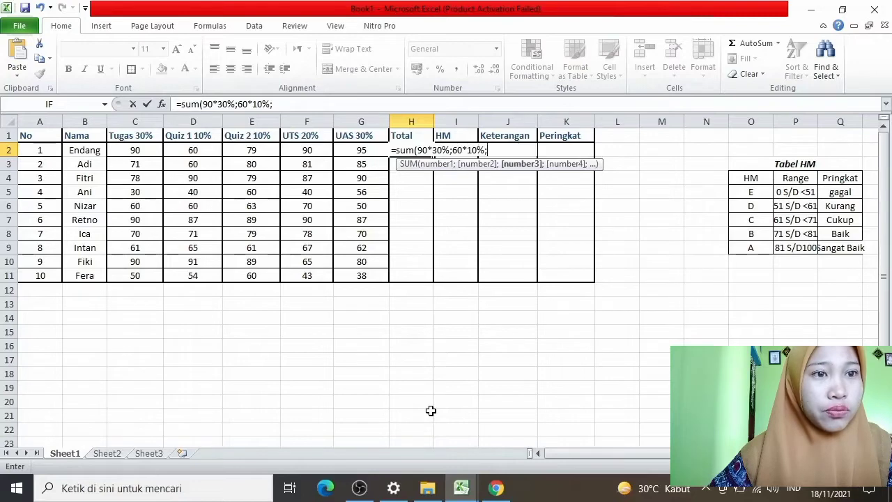
text(7)
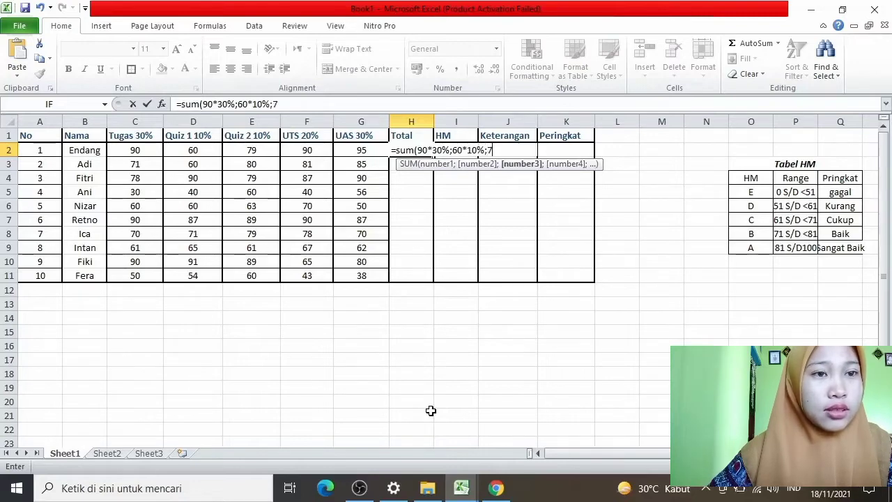
text(9*10%)
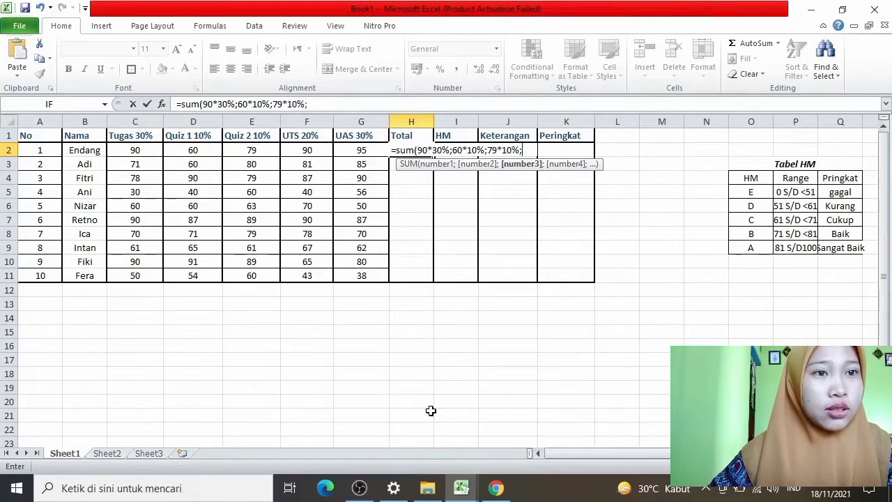
text(;)
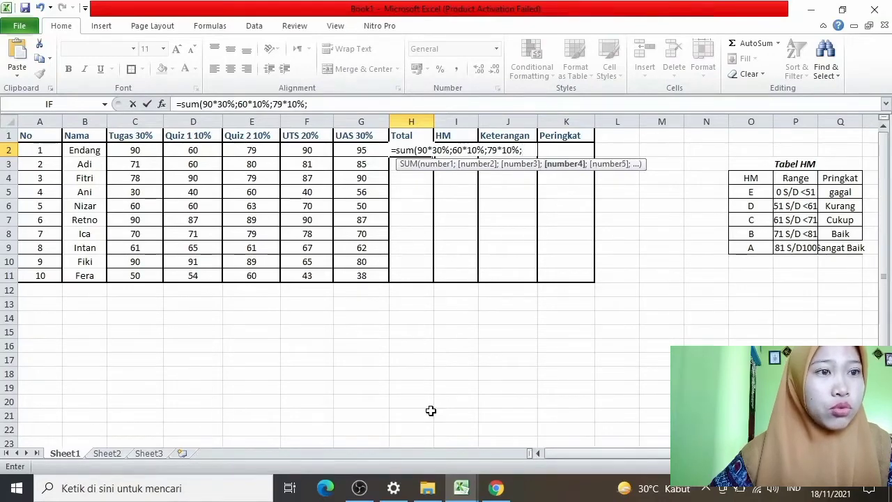
text(90)
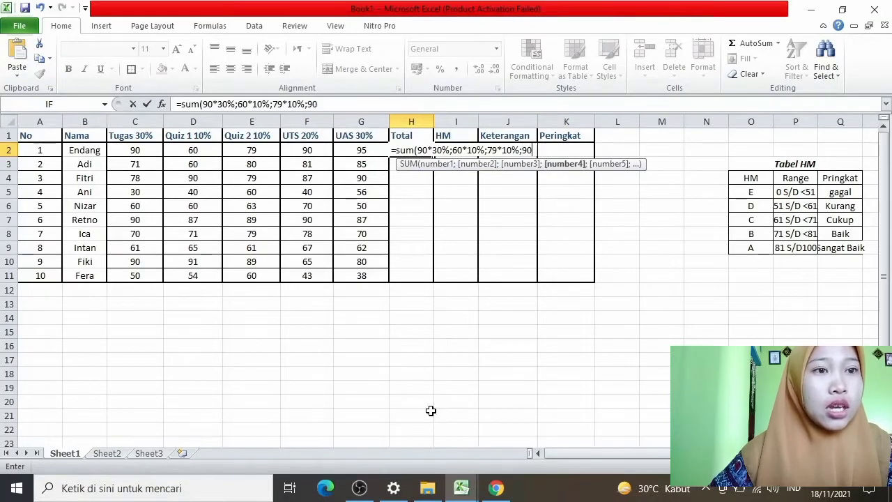
text(*20)
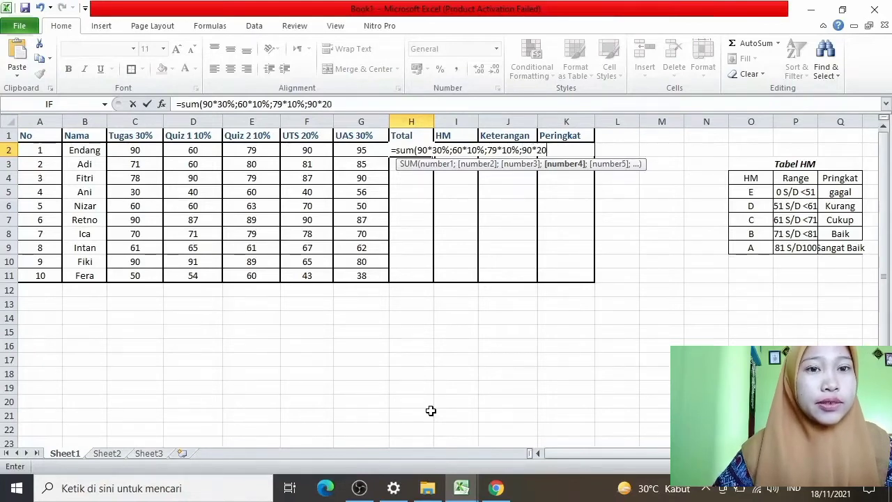
text(%;)
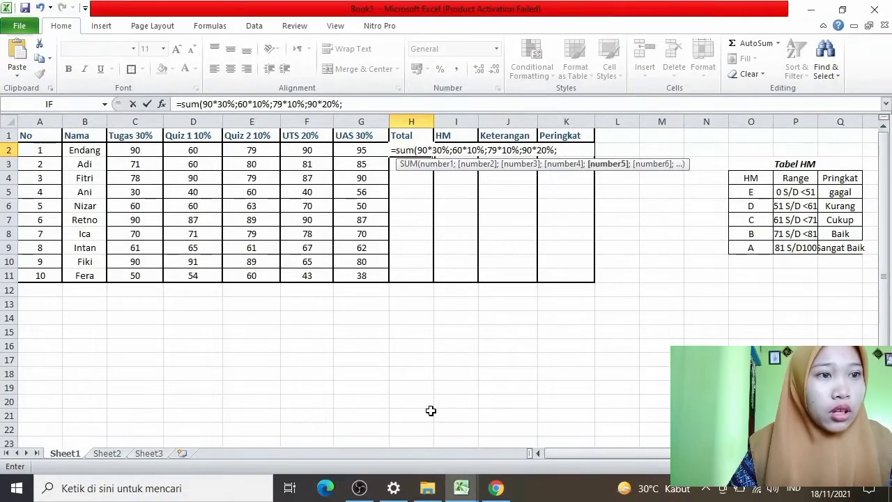
text(95)
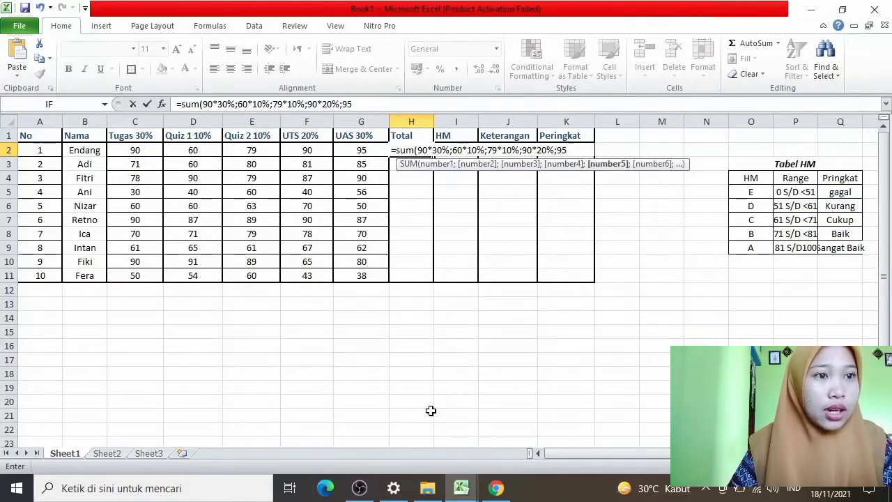
text(*30)
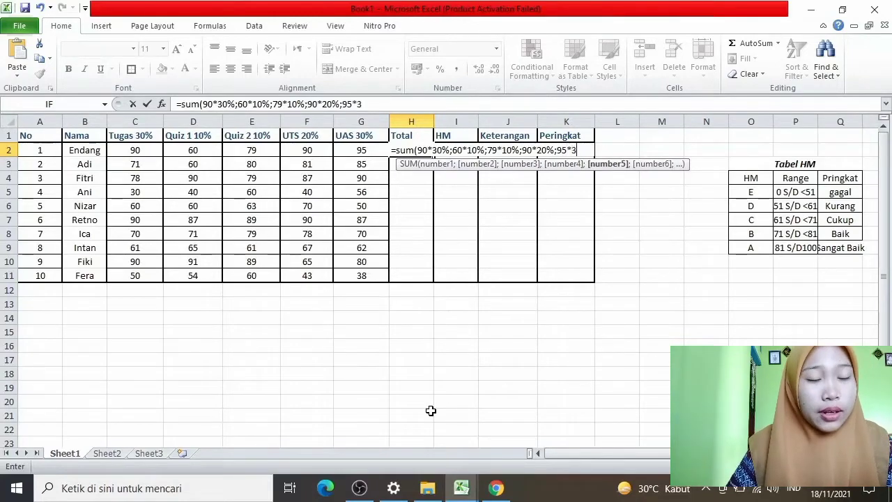
text(%)
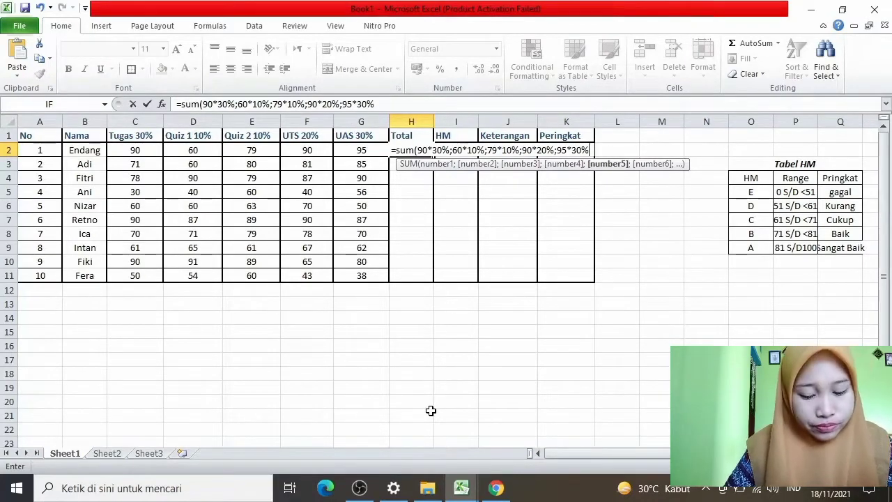
text())
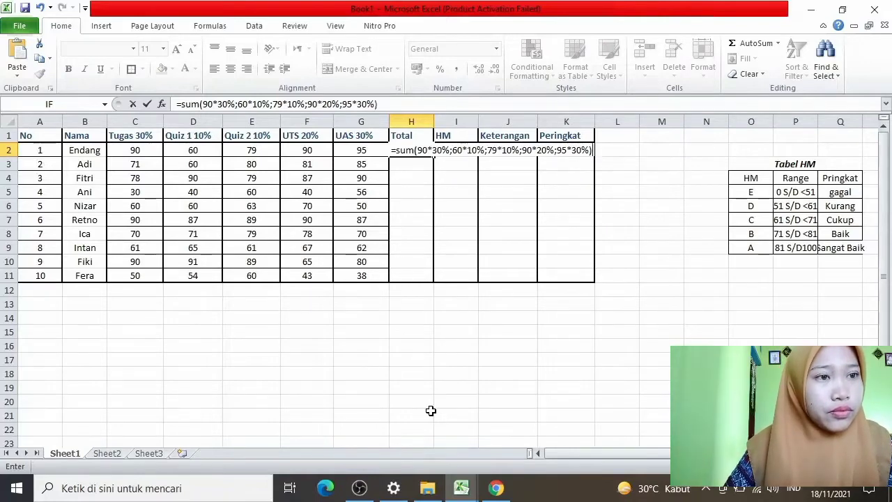
key(Return)
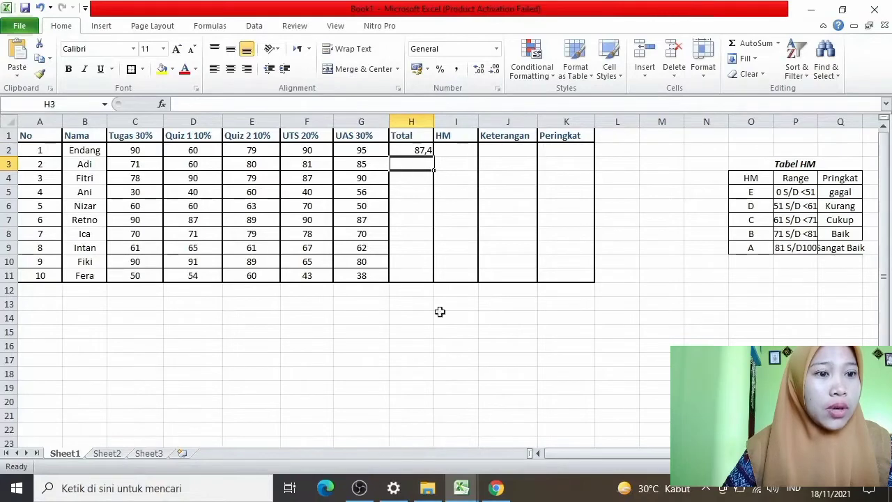
Check the first student's total against the "soal excel daring" workbook, and return to Book1.
click(461, 488)
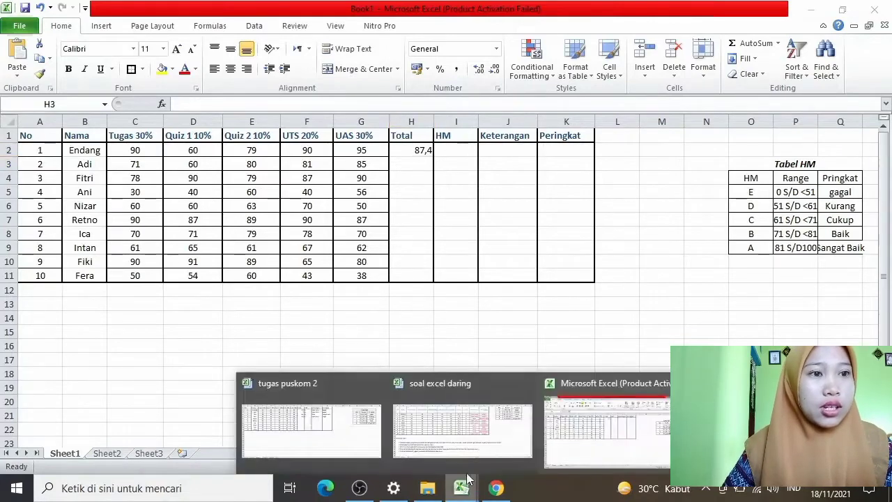
click(449, 440)
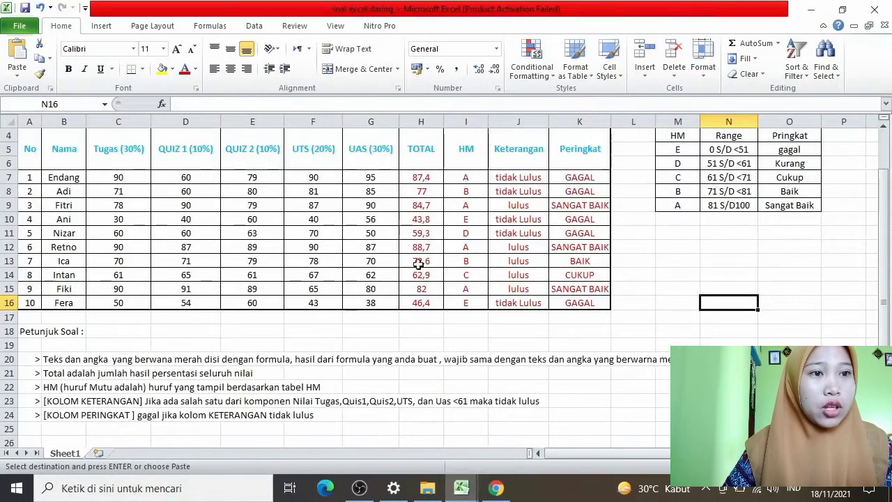
click(462, 488)
click(600, 429)
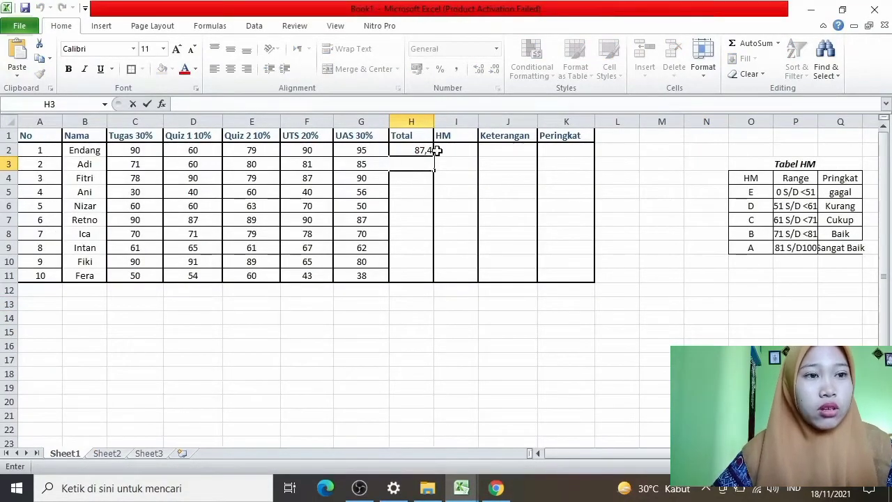
Enter the weighted total formula =sum(71*30%;60*10%;80*10%;81*20%;85*30%) in cell H3.
text(=sum)
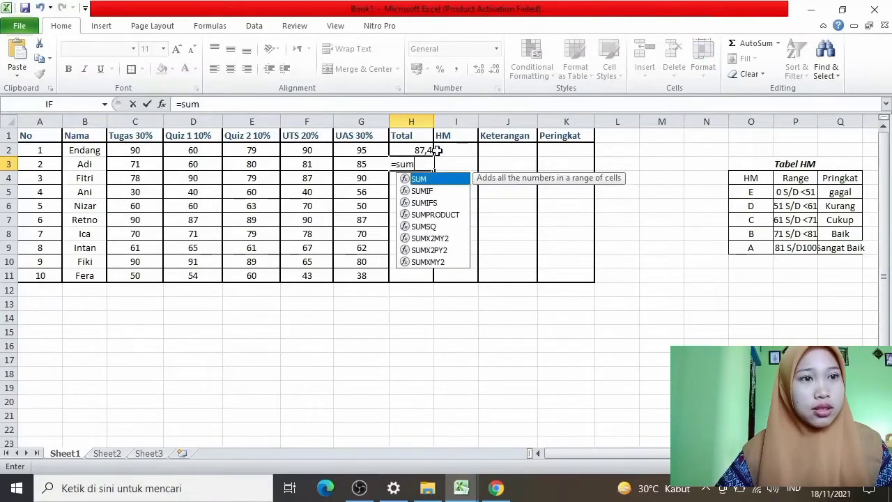
text(()
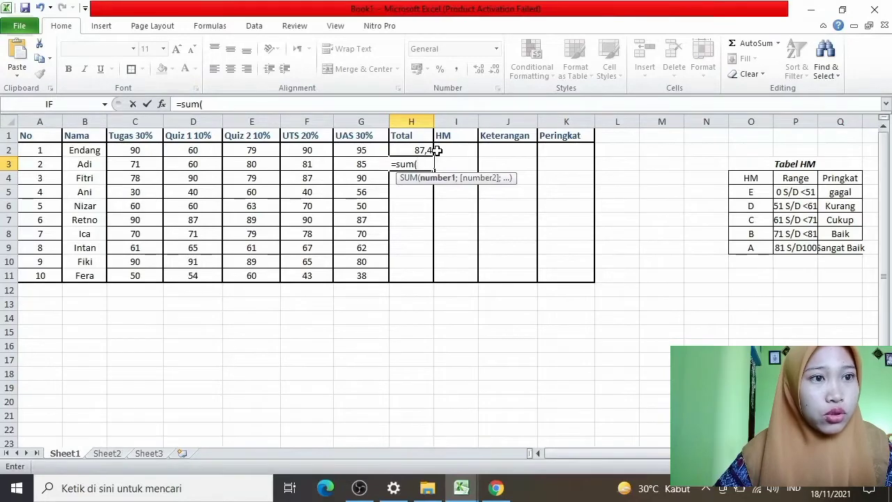
text(71)
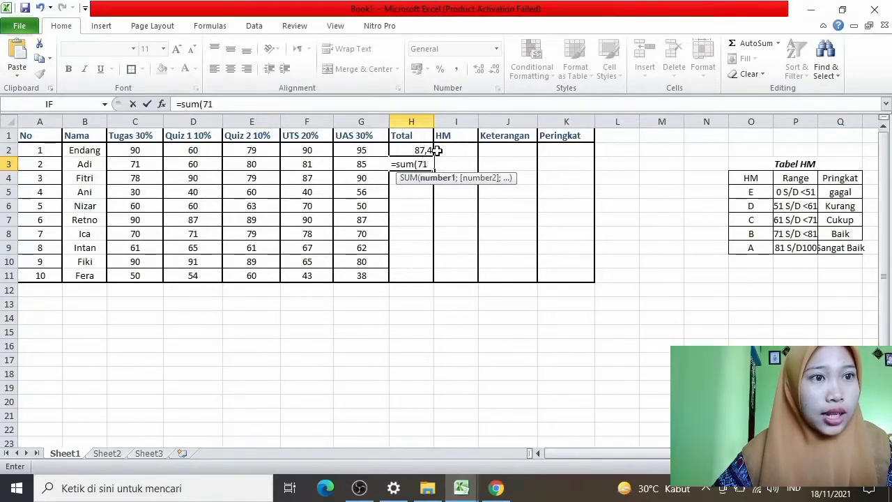
text(*30)
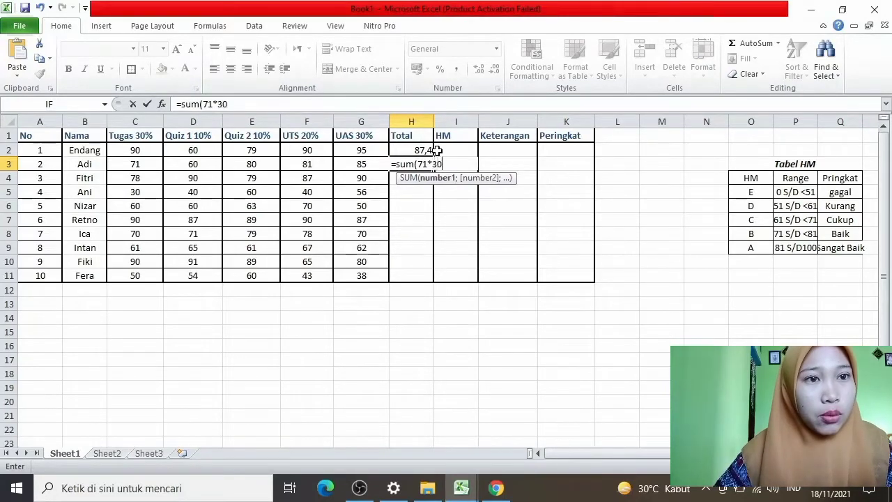
text(%)
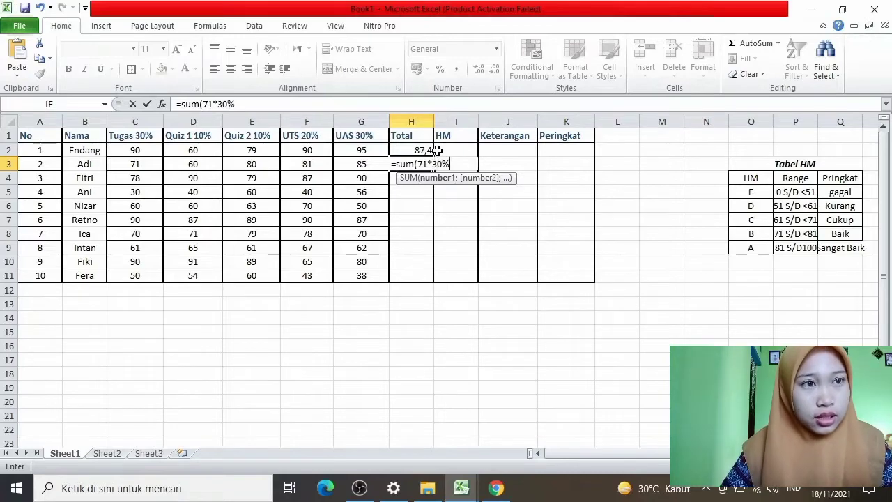
text(;)
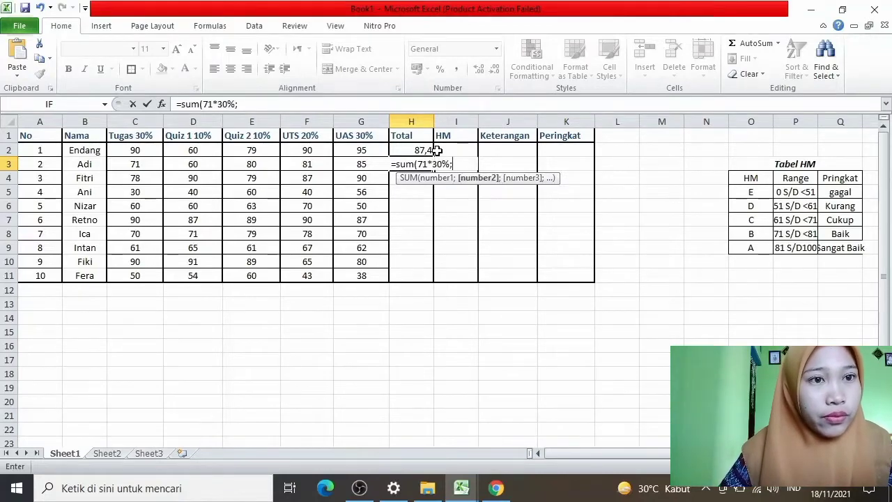
text(6)
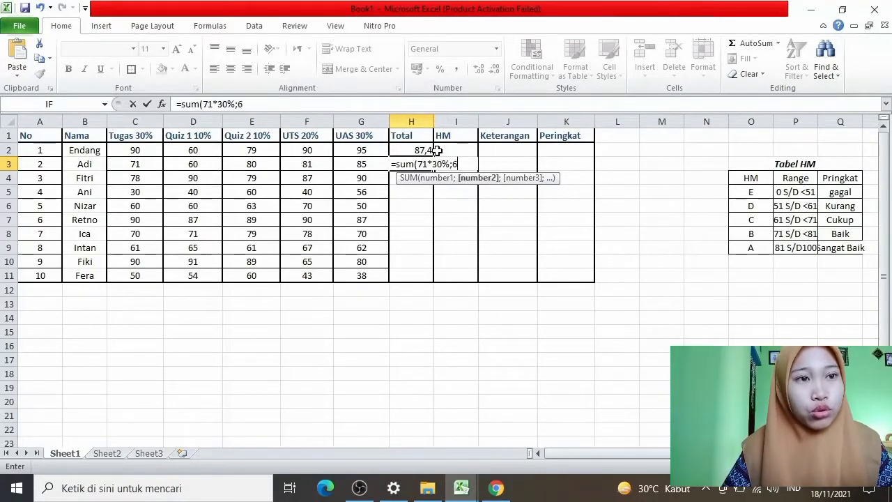
text(0*10)
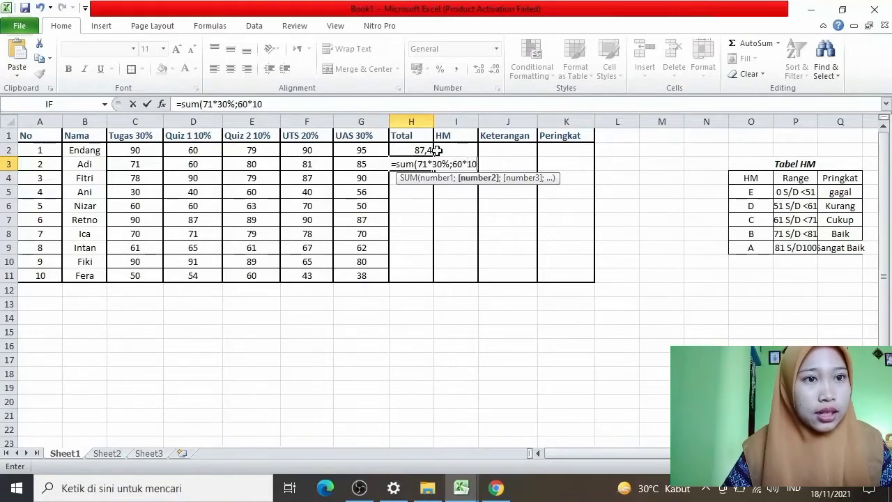
text(%;)
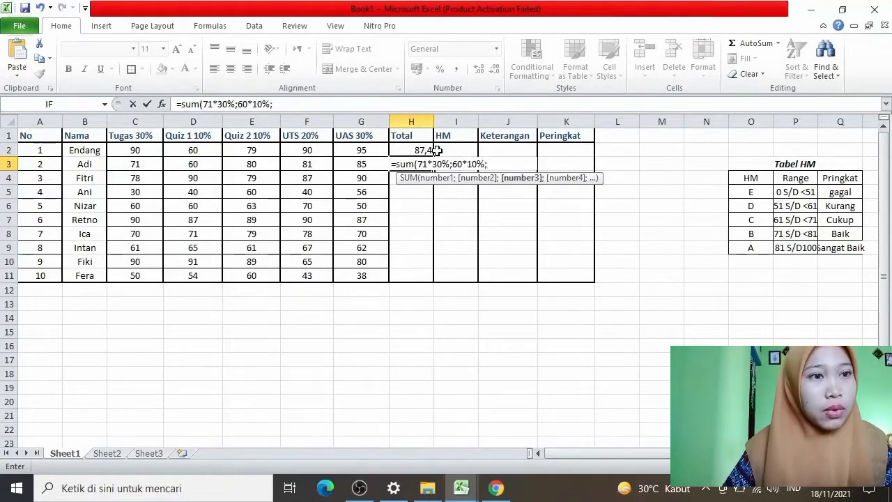
text(8)
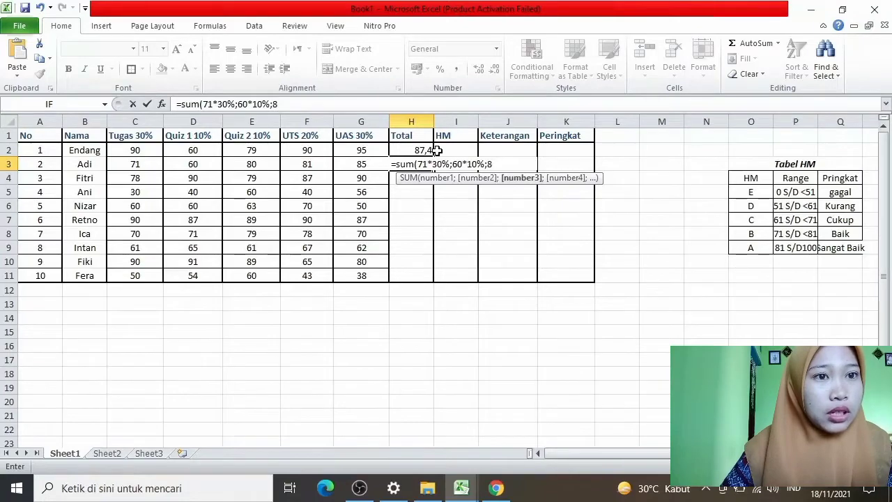
text(0*10)
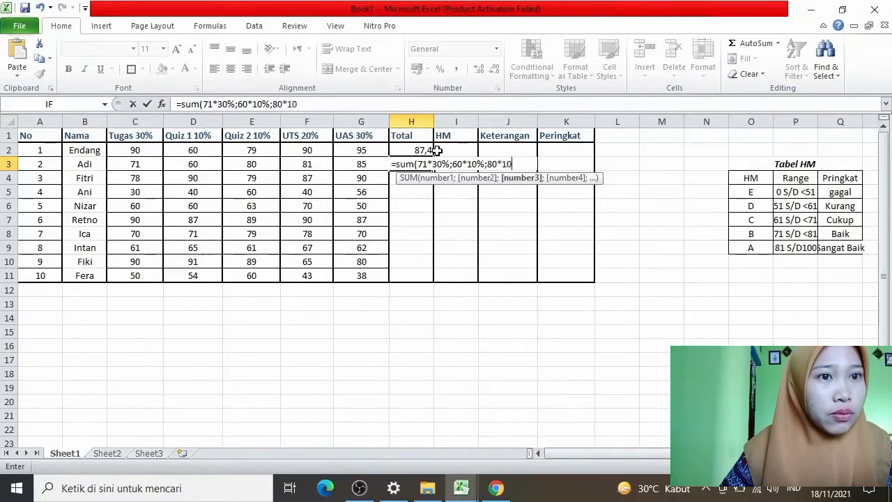
text(%;)
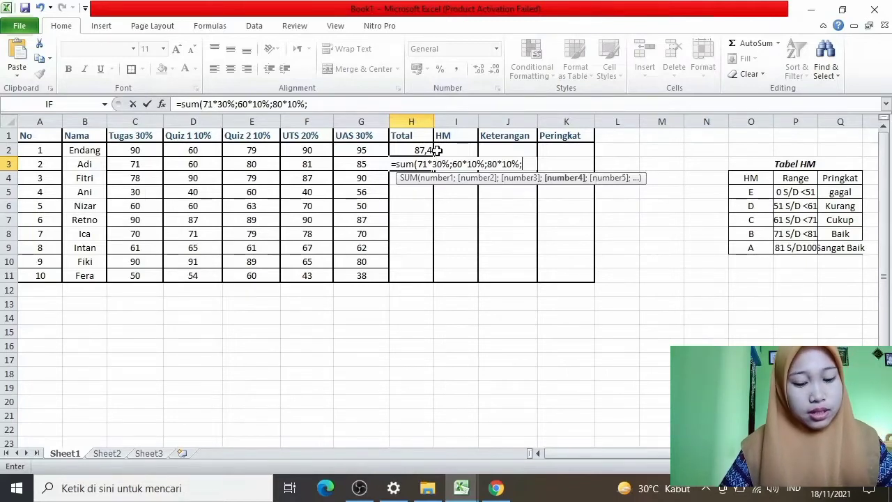
text(81*)
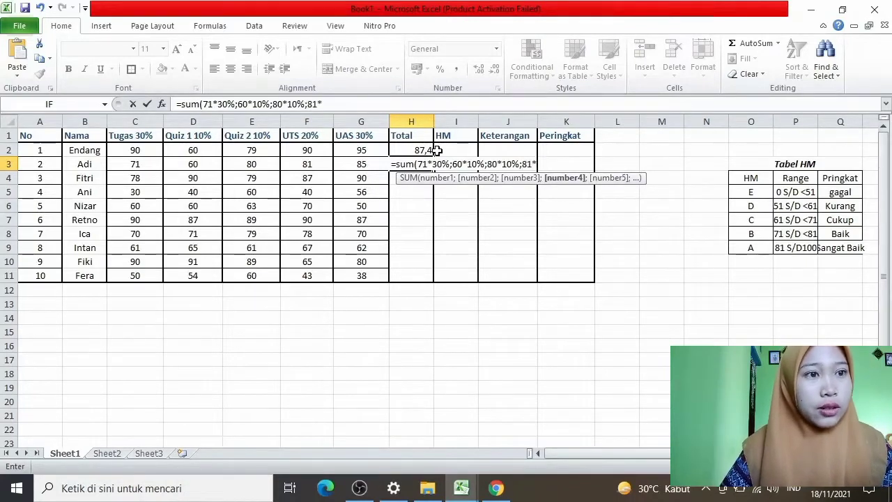
text(20)
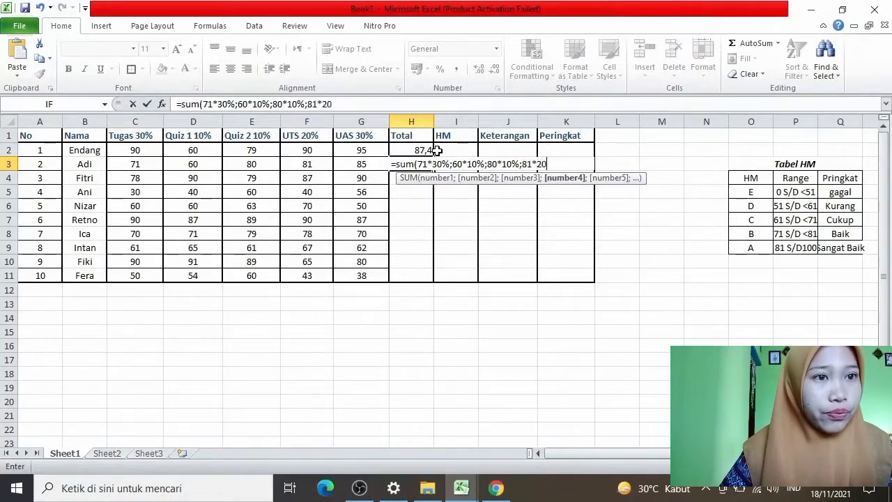
text(%;8)
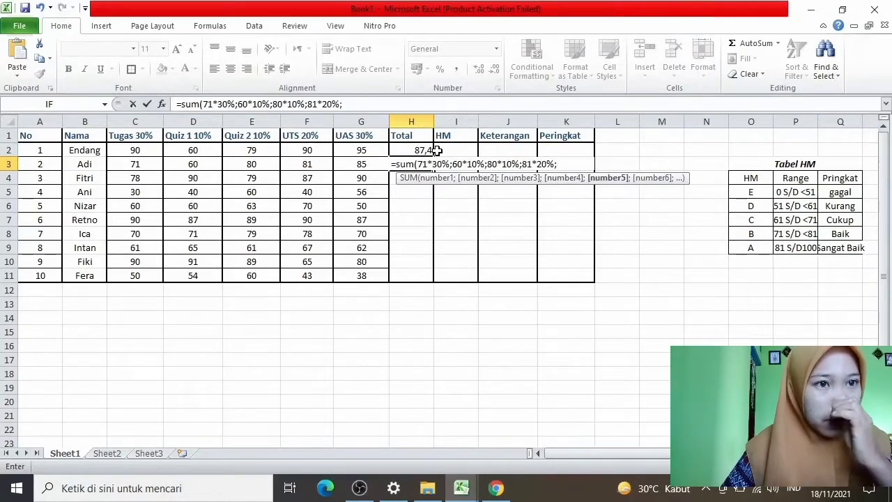
text(5)
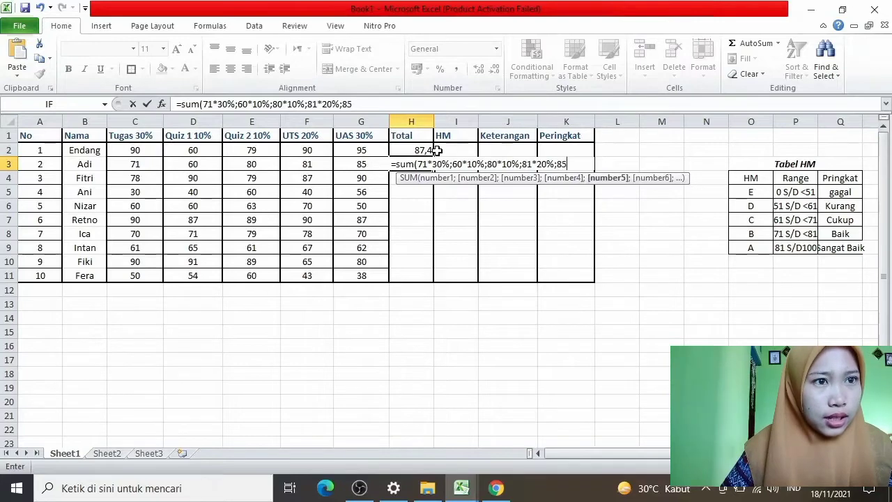
text(*30%)
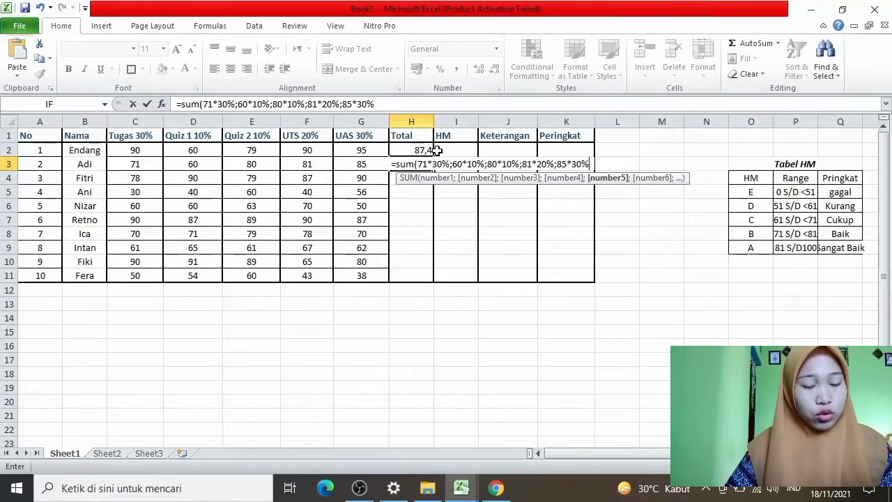
key(Return)
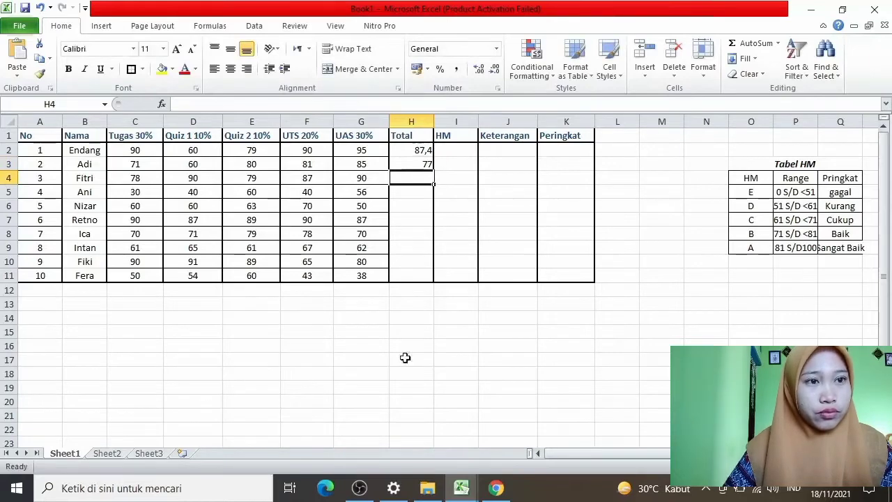
Check the second student's total against the "soal excel daring" workbook, and return to Book1.
mouse_move(459, 483)
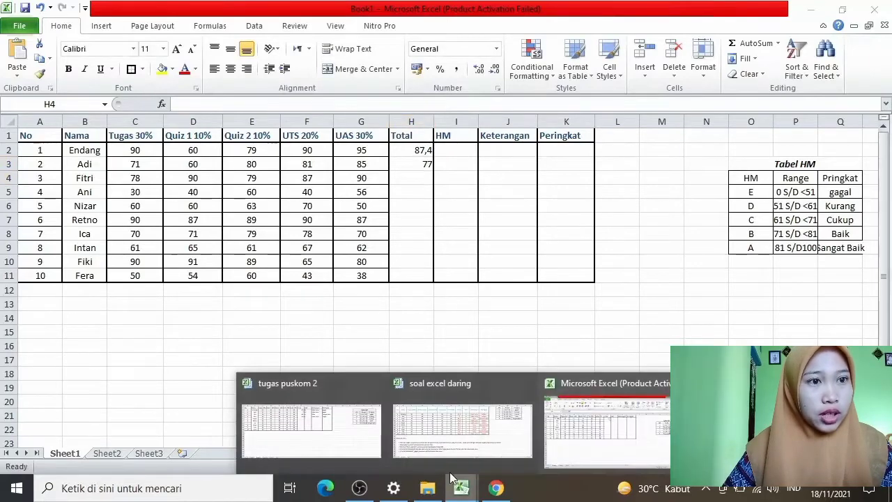
click(432, 437)
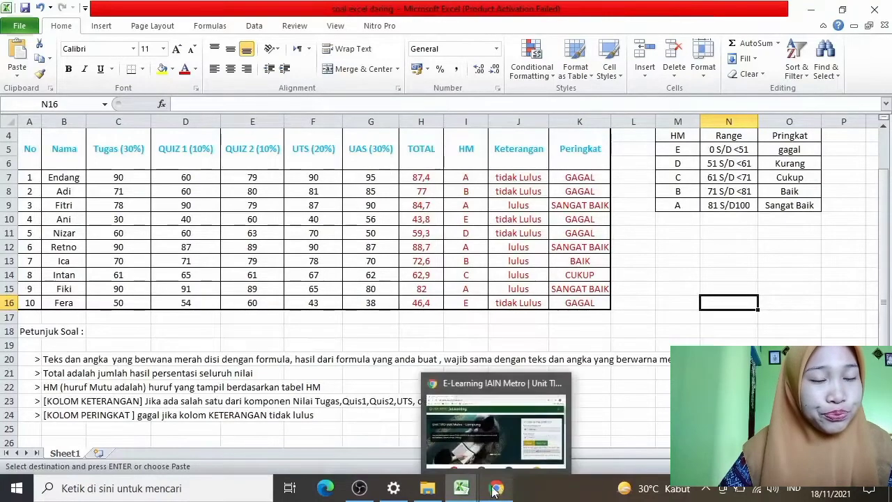
mouse_move(462, 488)
click(591, 432)
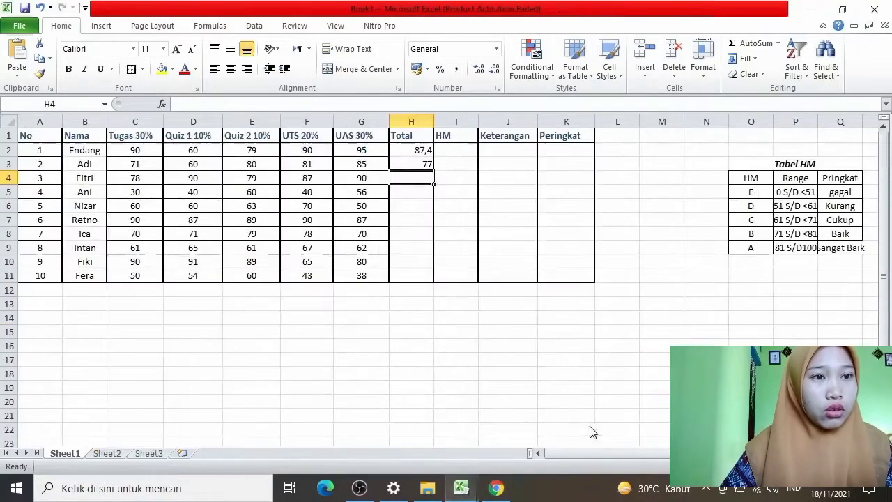
Enter the weighted total formula =sum(78*30%;90*10%;79*10%;87*20%;90*30%) in cell H4.
double_click(425, 177)
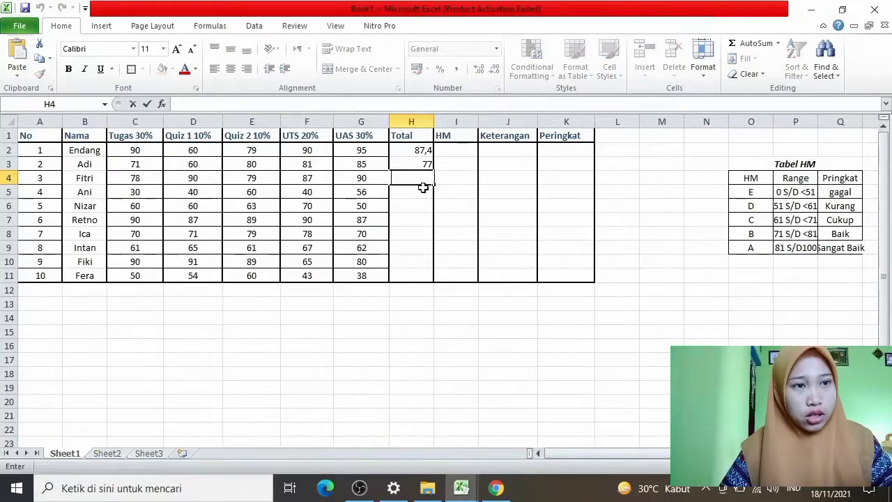
text(=sum(78*30%)
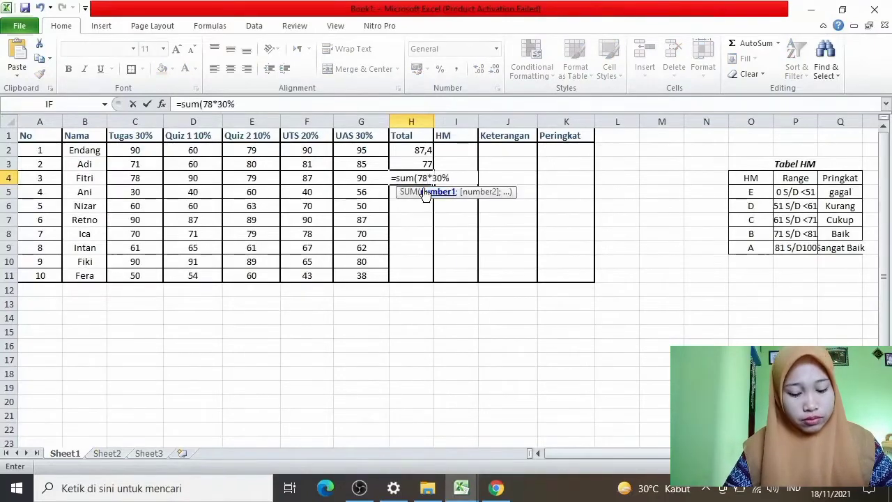
text(;90*10%;90*10%)
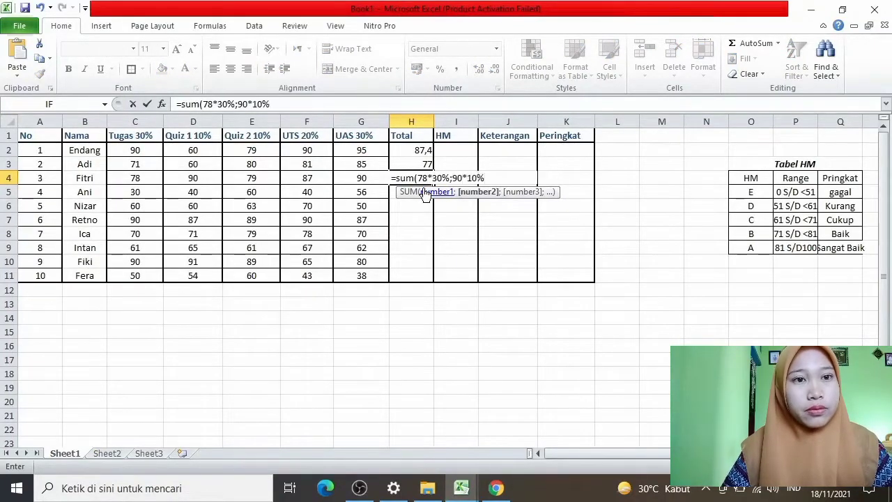
text(;79*10)
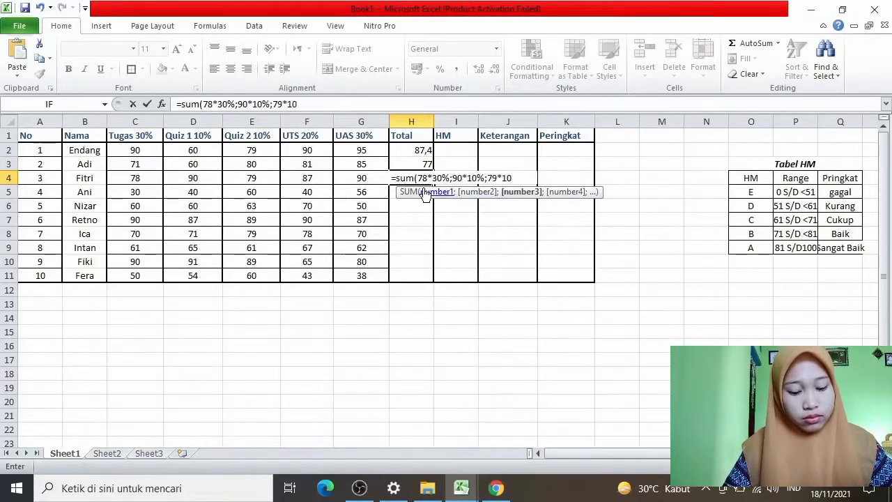
text(%;87*20%)
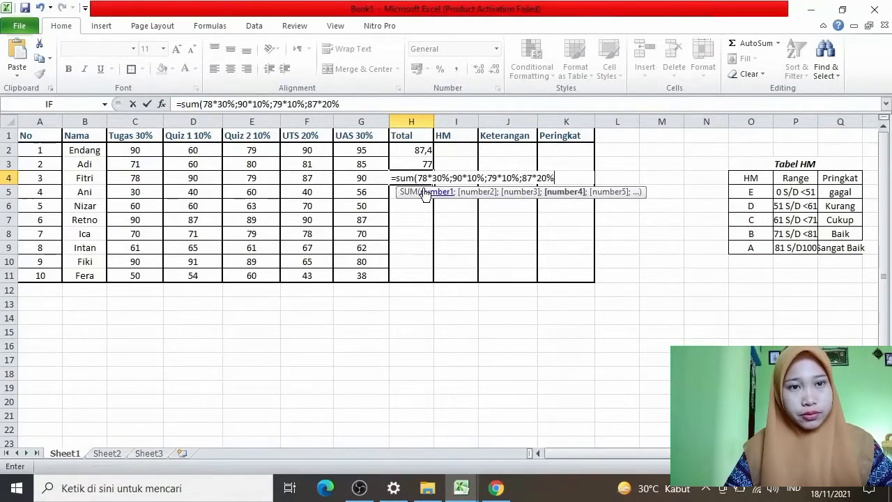
text(;90*30%)
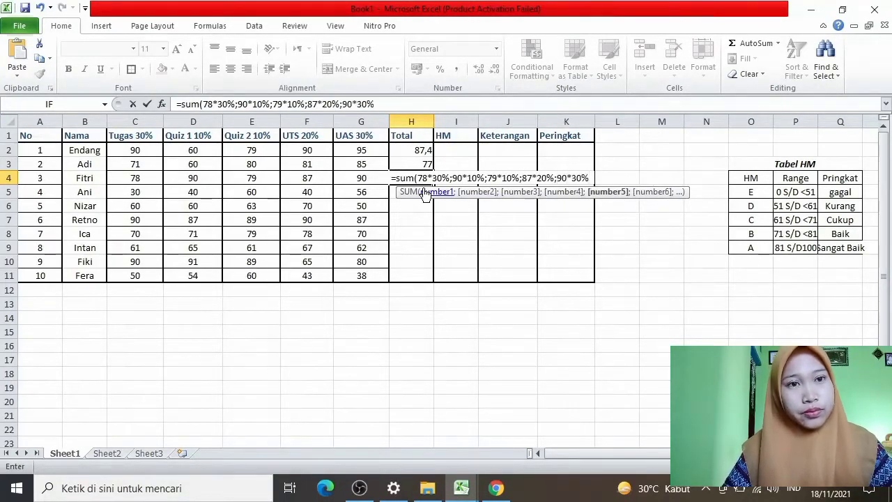
text())
key(Return)
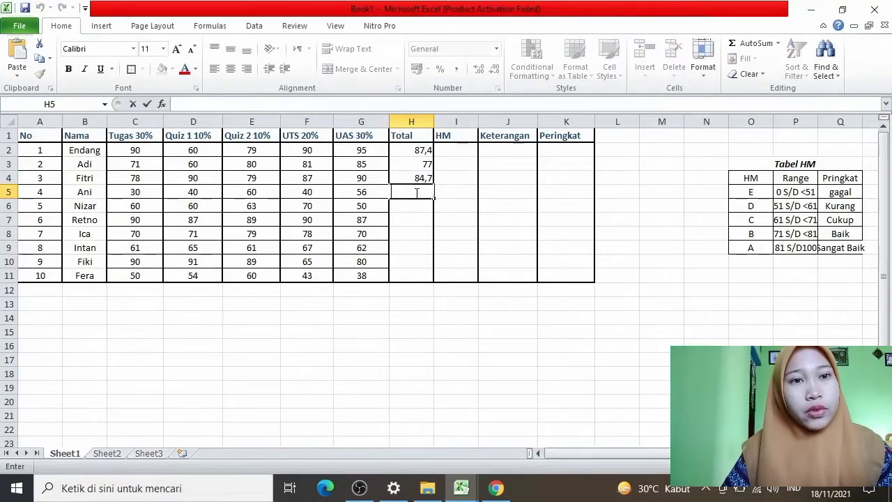
Enter the weighted total formula =sum(30*30%;40*10%;60*10%;40*20%;56*30%) in cell H5, correcting the mistyped last percentage.
text(=sum()
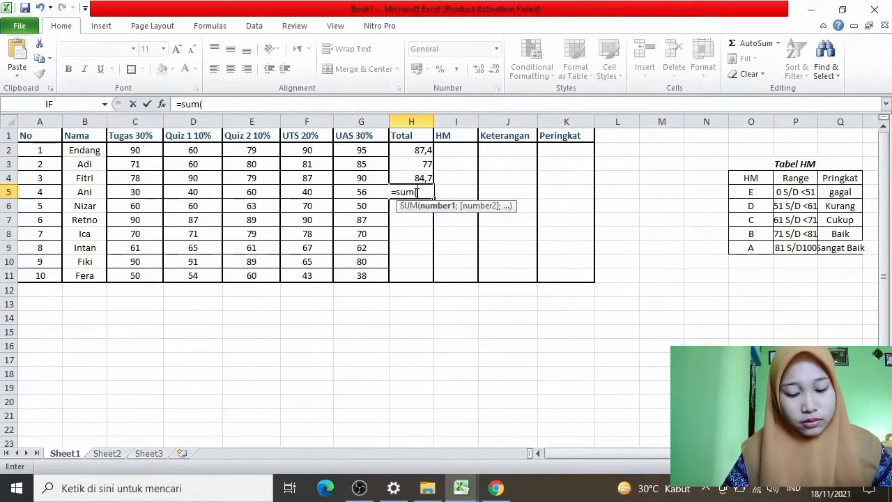
text(30*30)
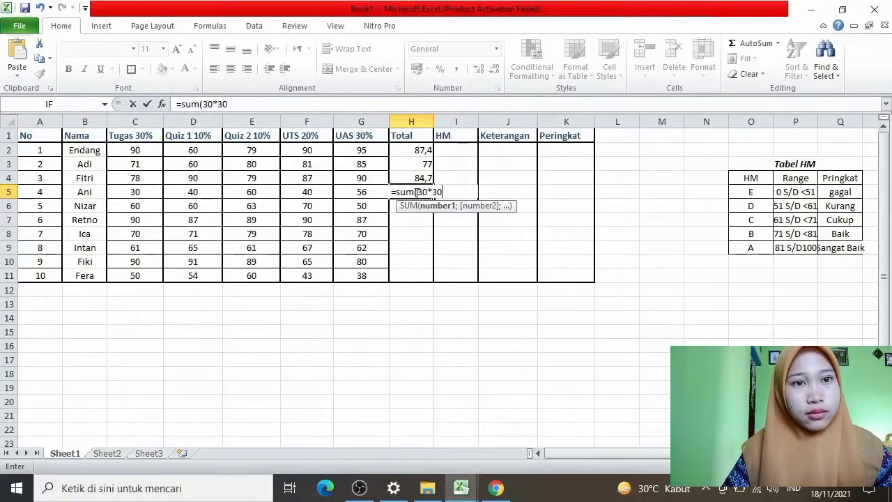
text(%;40*10%;)
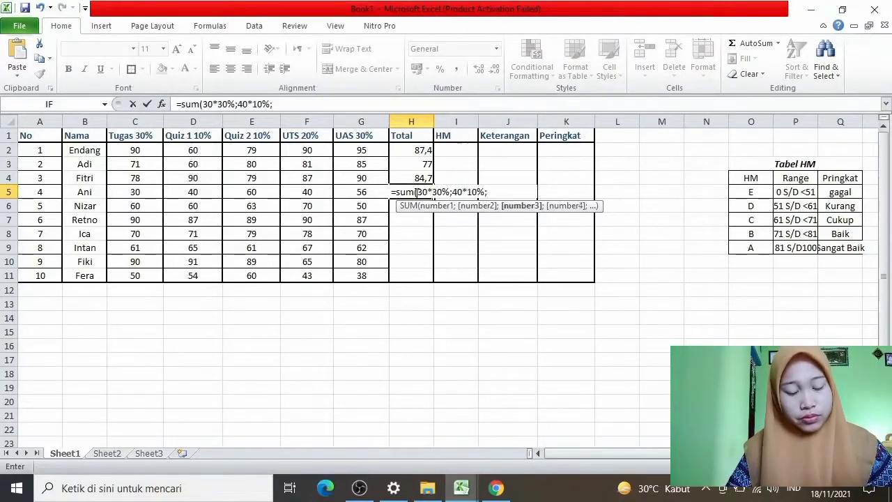
text(60*10%;4)
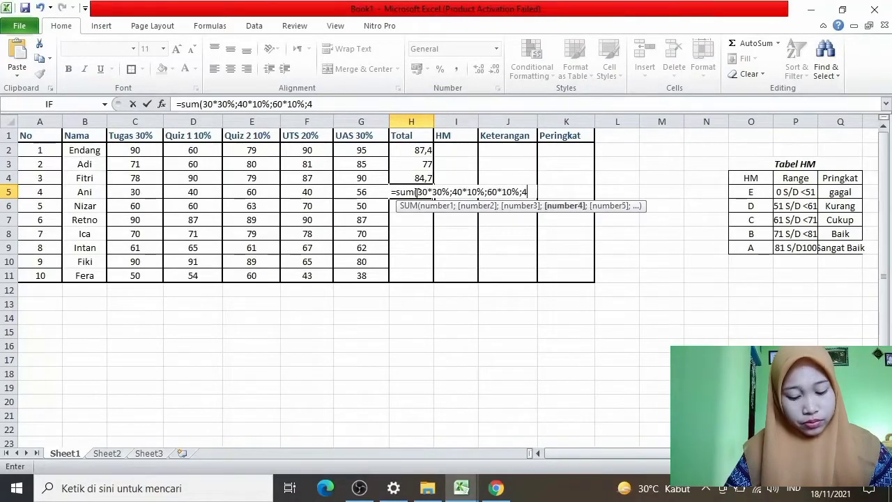
text(0*20%;56)
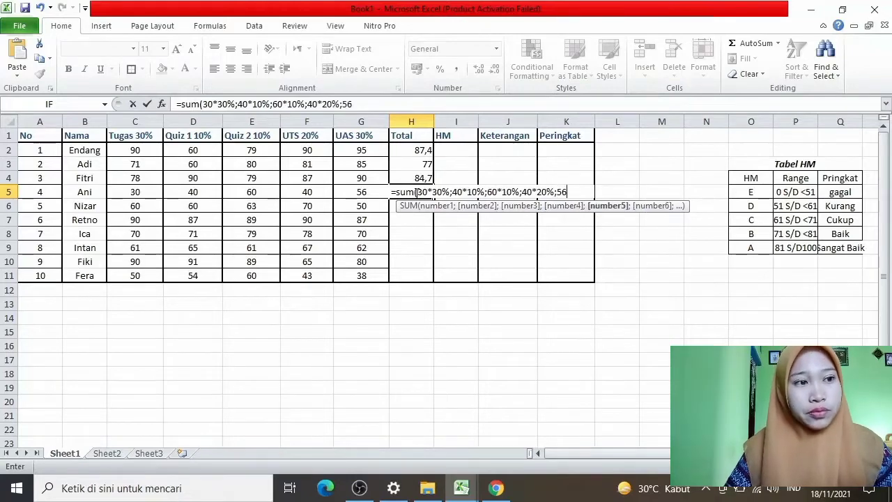
text(*3-%))
key(Return)
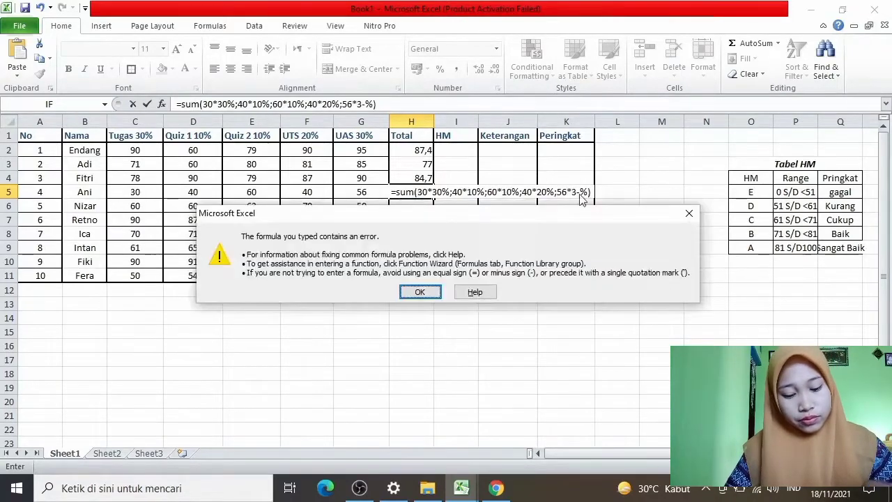
key(Return)
key(BackSpace)
text(0)
key(Return)
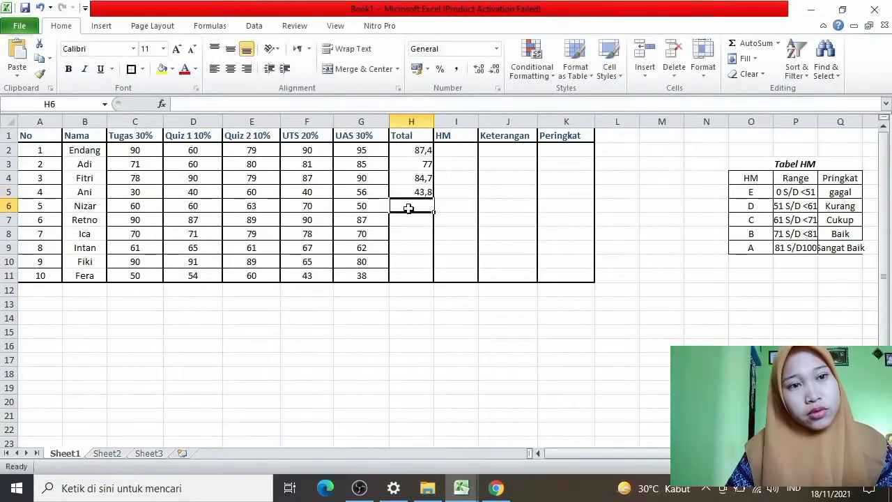
Enter the weighted total formula =sum(60*30%;60*10%;63*10%;70*20%;50*30%) in cell H6.
text(=sum()
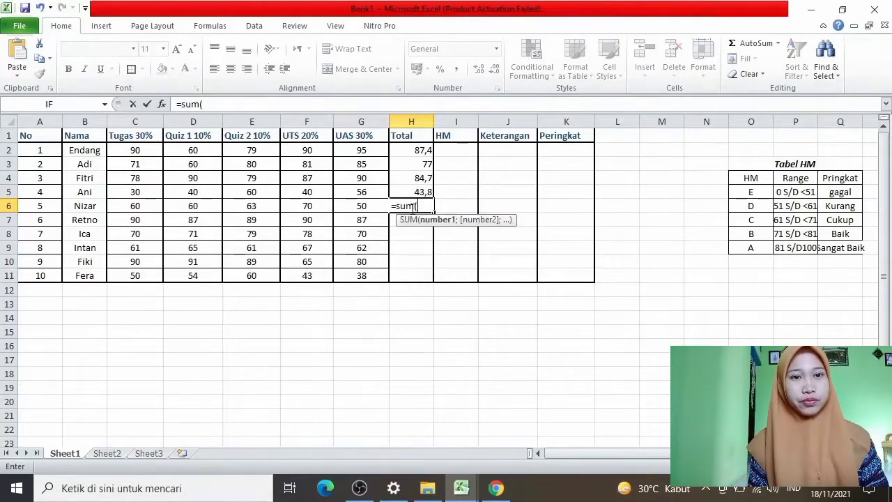
text(60*30%;)
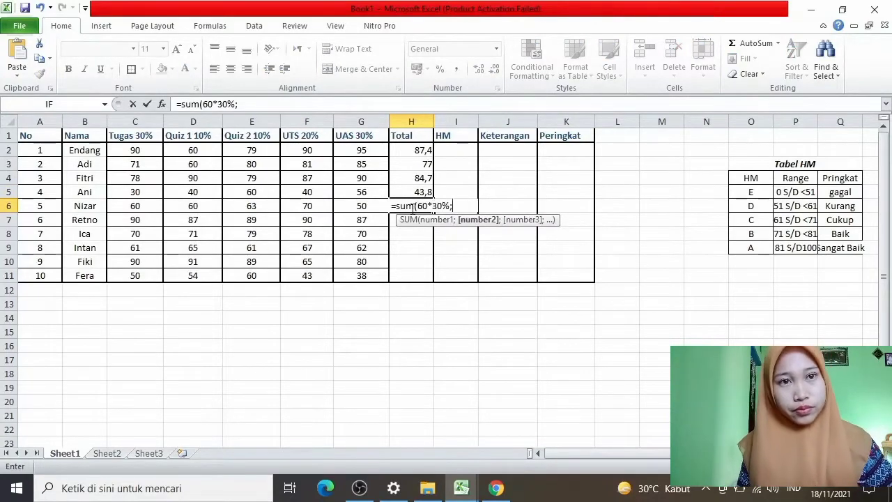
text(60*10%;)
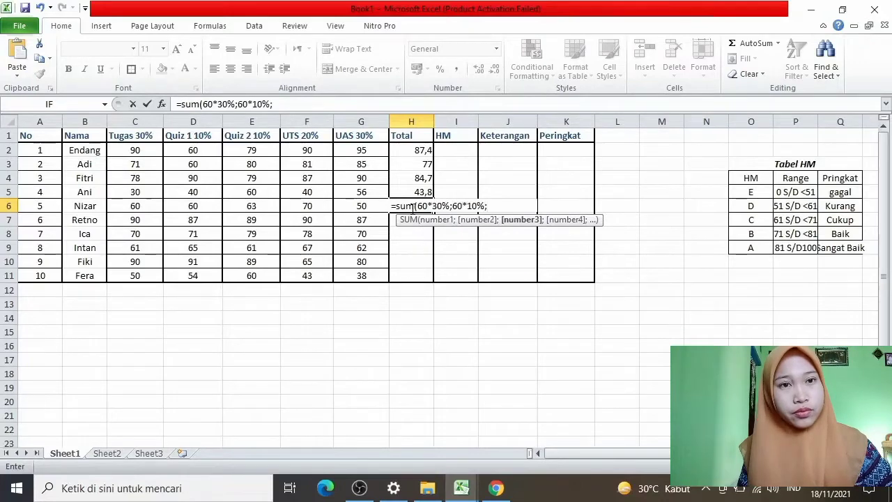
text(63*10%;)
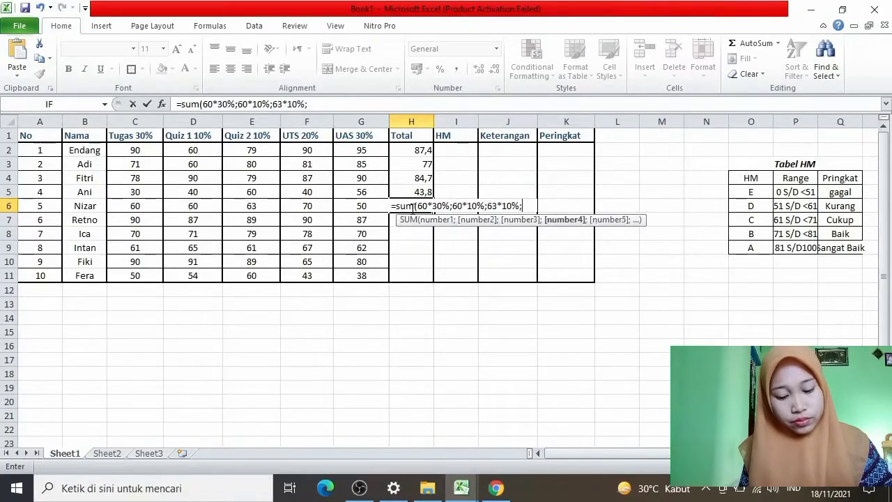
text(70*20%;50*30%)
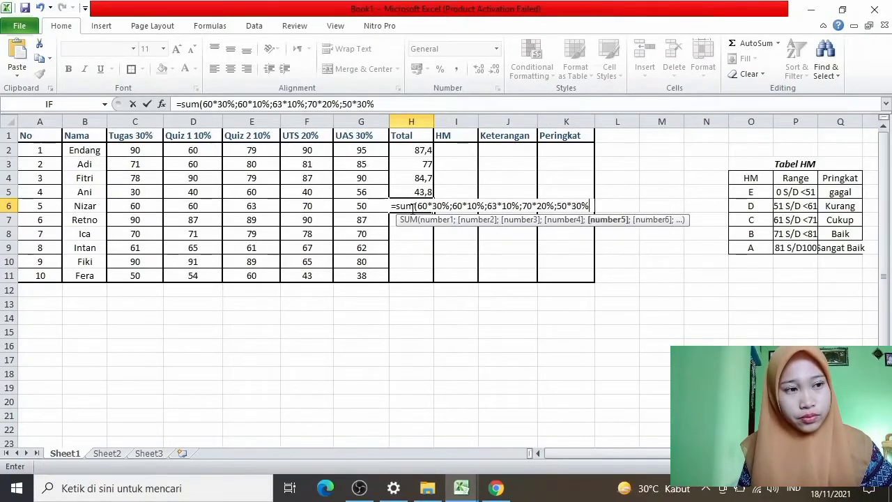
key(Return)
Enter the weighted total formula =sum(90*30%;87*10%;89*10%;90*20%;87*30%) in cell H7, adding the missing semicolon before 87*30%.
text(=sum*)
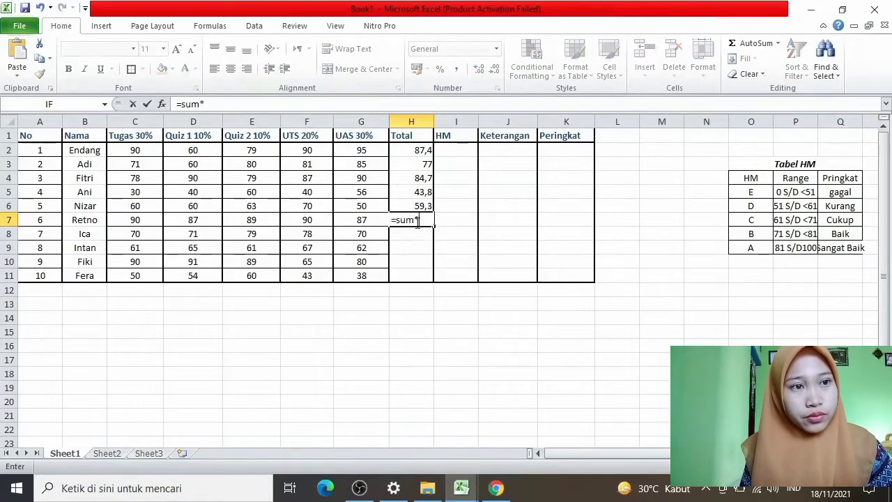
key(BackSpace)
text()()
key(BackSpace)
text(()
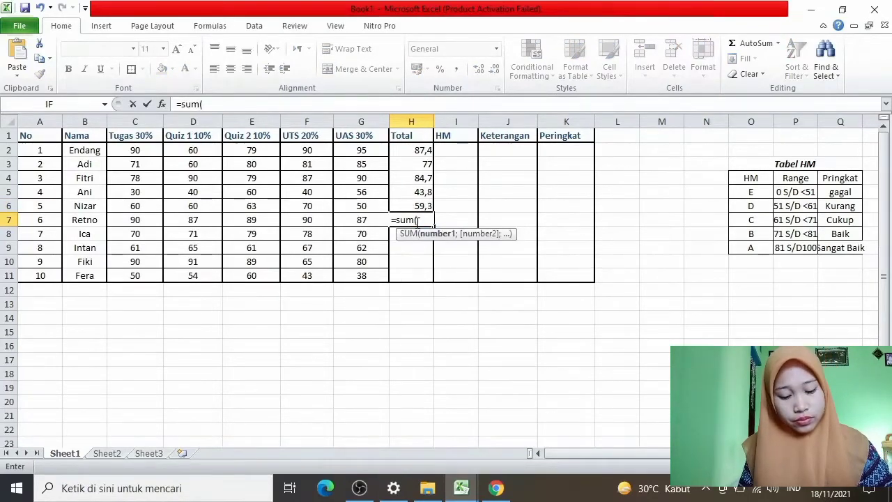
text(90*30%;)
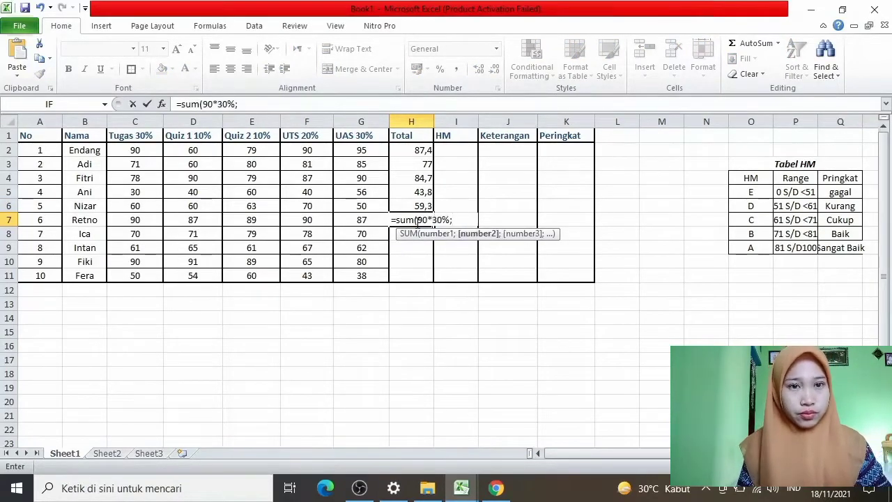
text(87*10%;89*)
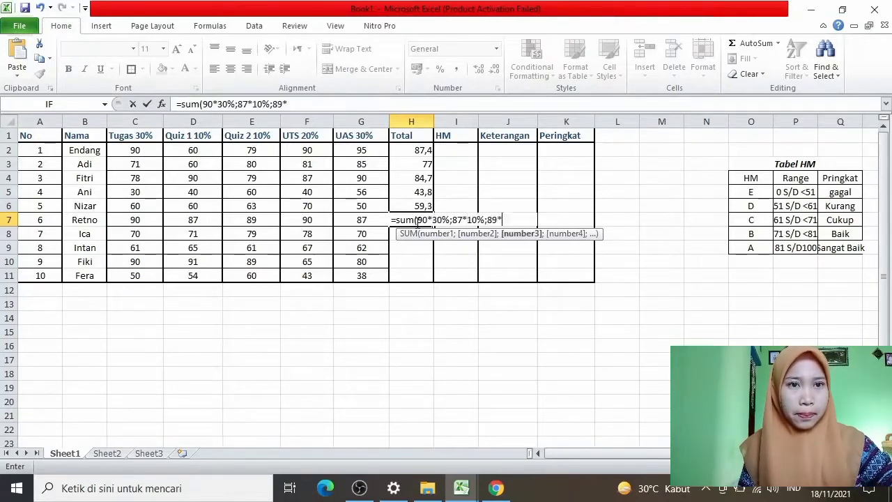
text(10%;)
text(90)
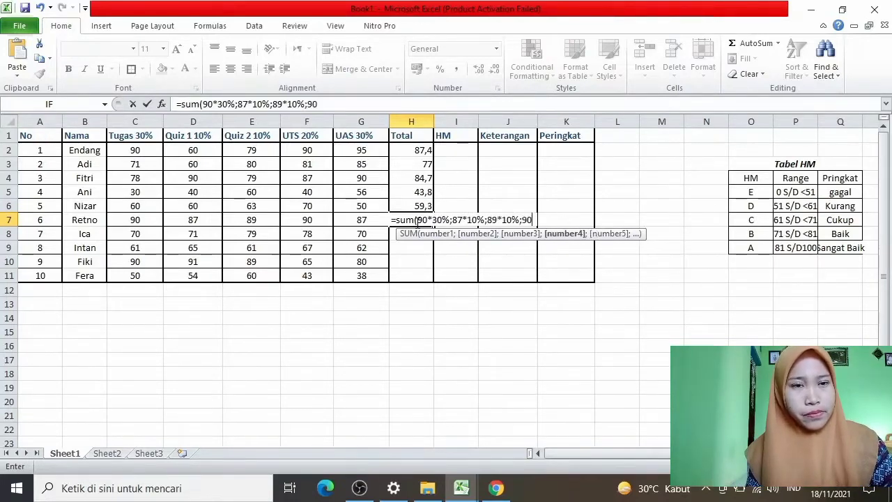
text(*20%87*30%))
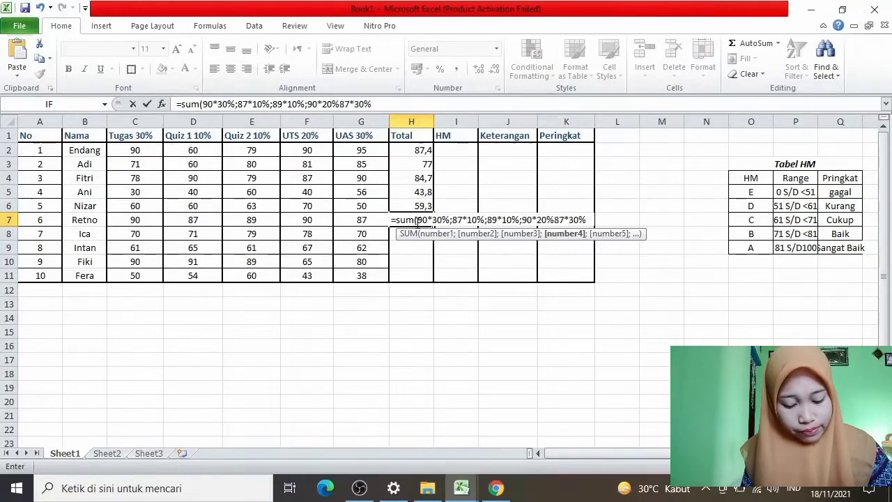
key(Return)
click(419, 291)
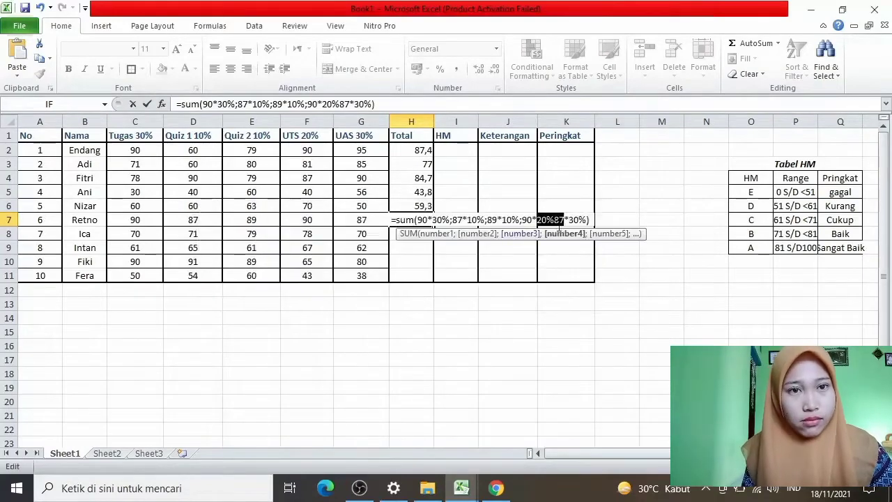
text(20%;87)
key(Return)
Enter the weighted total formula =sum(70*30%;71*10%;79*10%;78*20%;70*30%) in cell H8.
text(=sum)
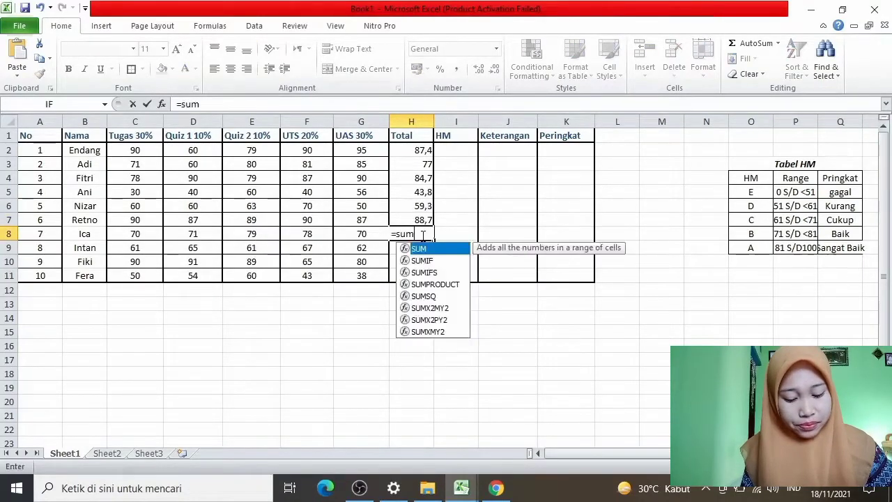
text((70*30%;)
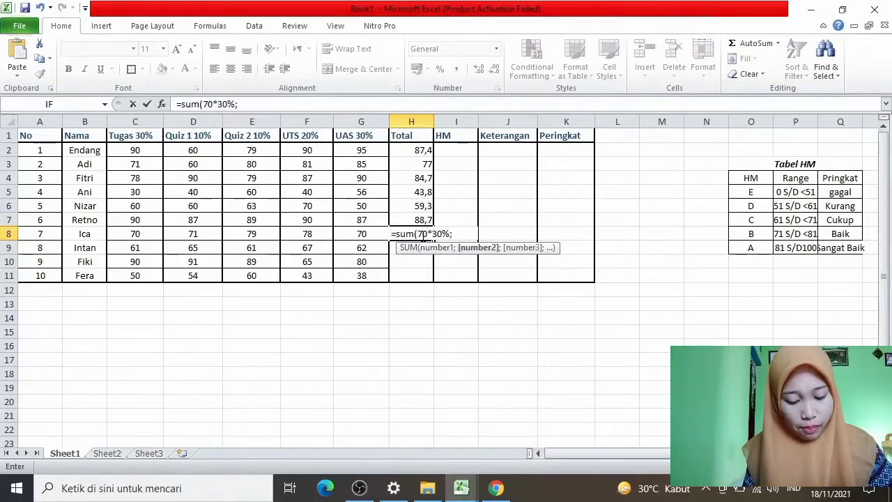
text(71*10%;79)
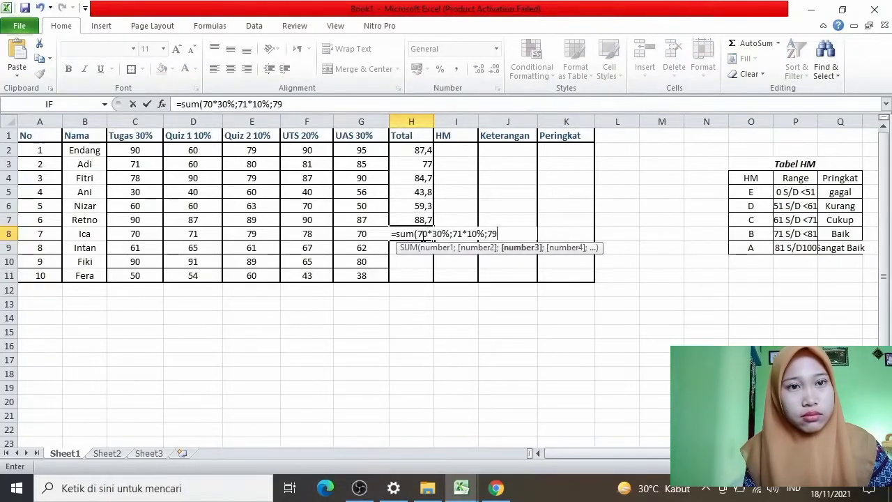
text(*10%;78)
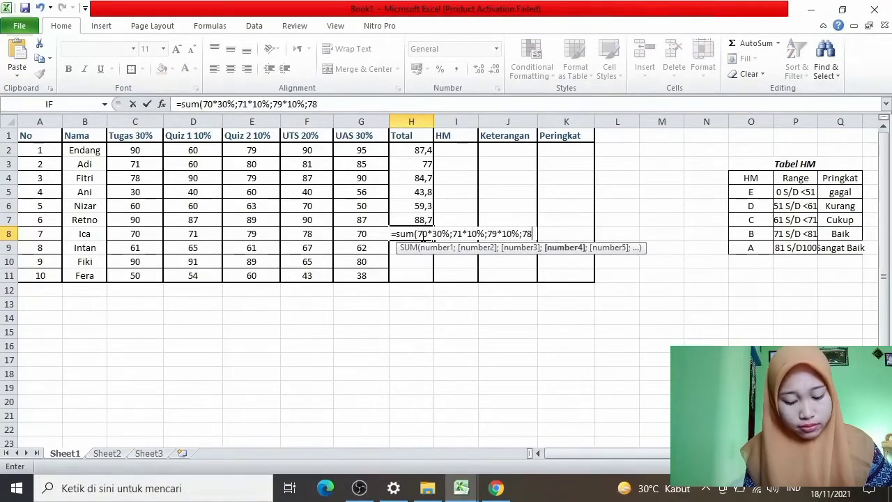
text(*20%;70)
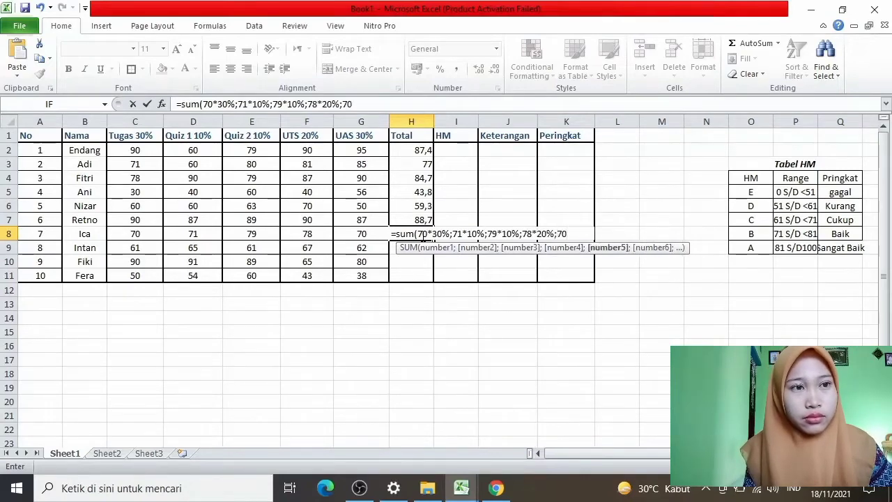
text(*30%))
key(Return)
Write the weighted total formula =sum(61*30%;65*10%;61*10%,67*20%,62*30%) in cell H9.
text(=sum(61)
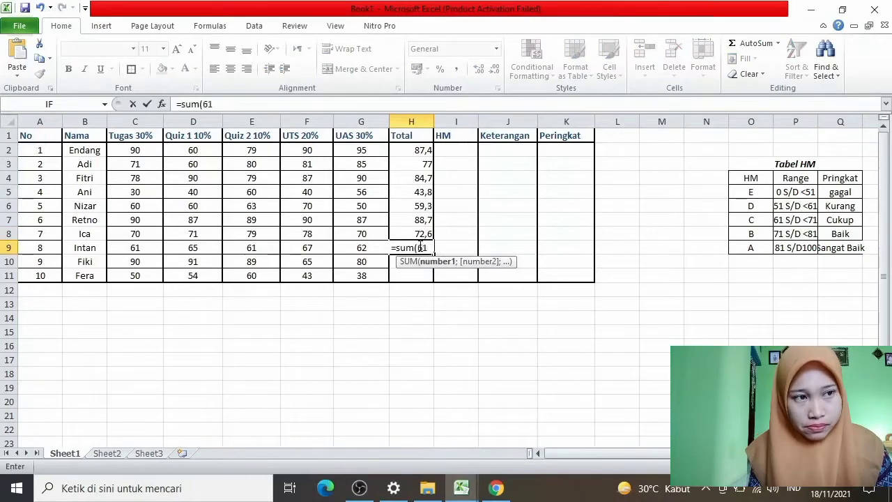
text(*30%;65*)
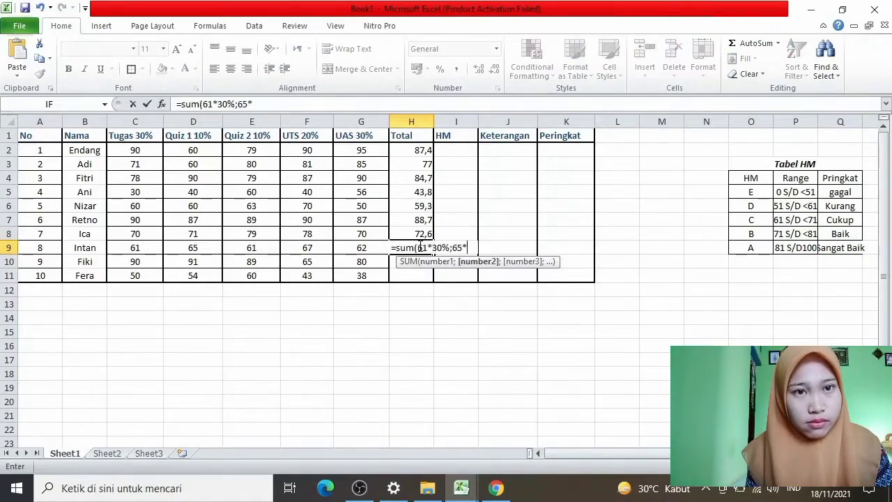
text(10%;61*10%)
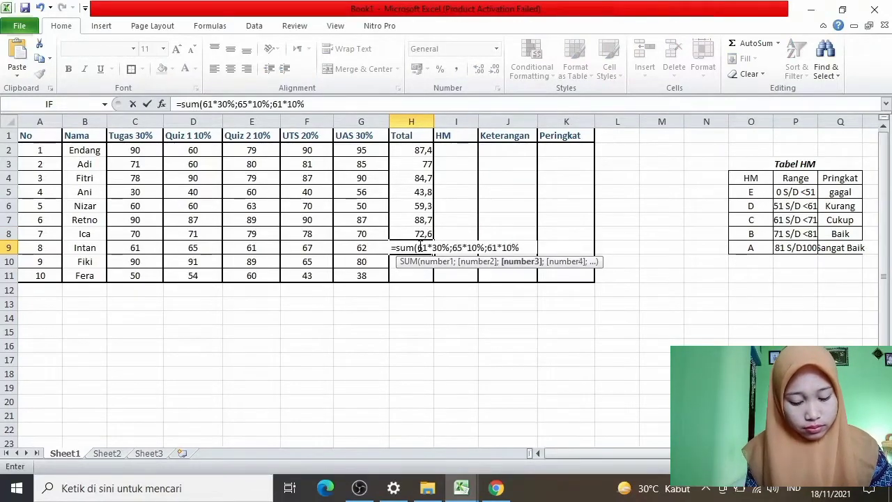
text(,67*21)
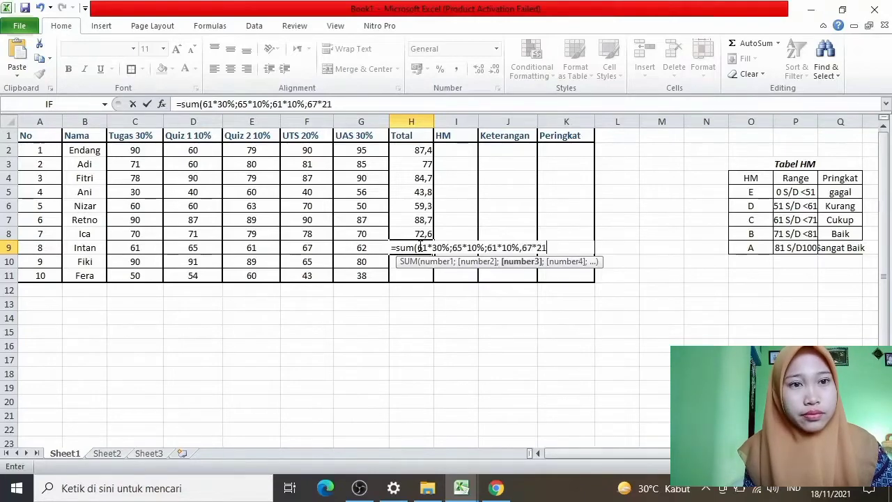
text(%)
key(BackSpace)
key(BackSpace)
text(0%,)
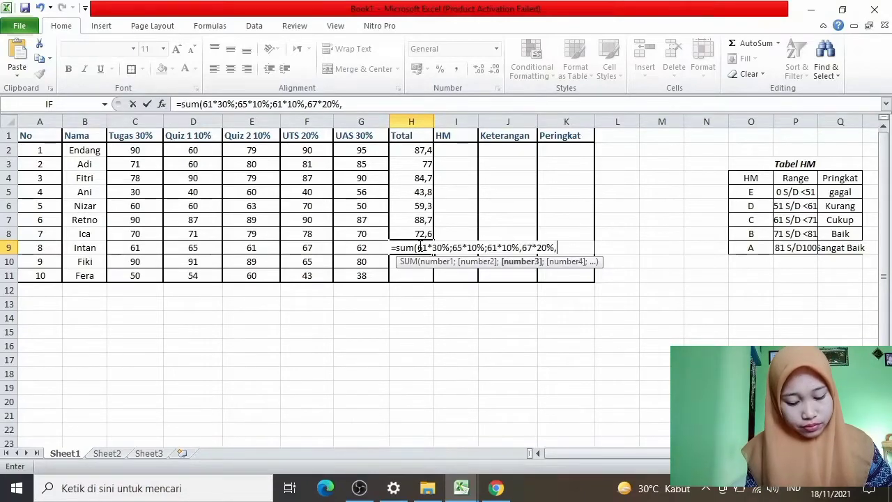
text(62*30%))
key(Return)
Replace the two commas in the H9 formula with semicolons, giving =sum(61*30%;65*10%;61*10%;67*20%;62*30%).
click(421, 293)
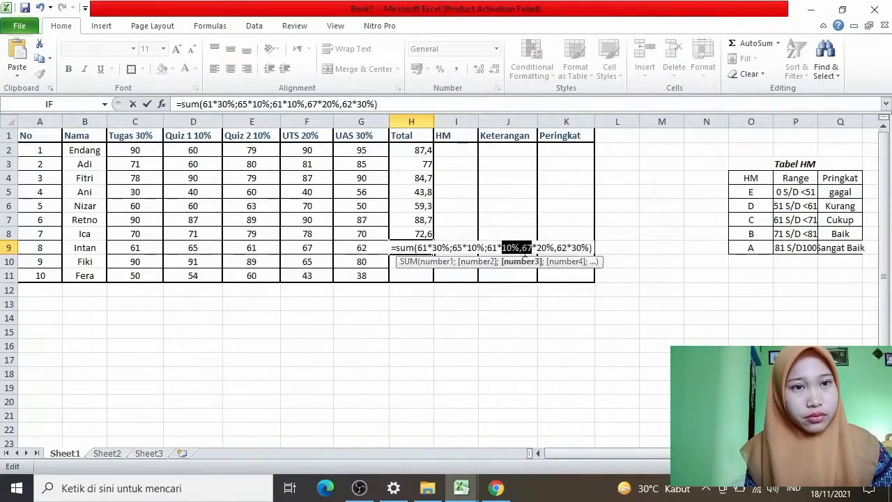
click(524, 252)
key(BackSpace)
text(;)
key(Return)
click(420, 292)
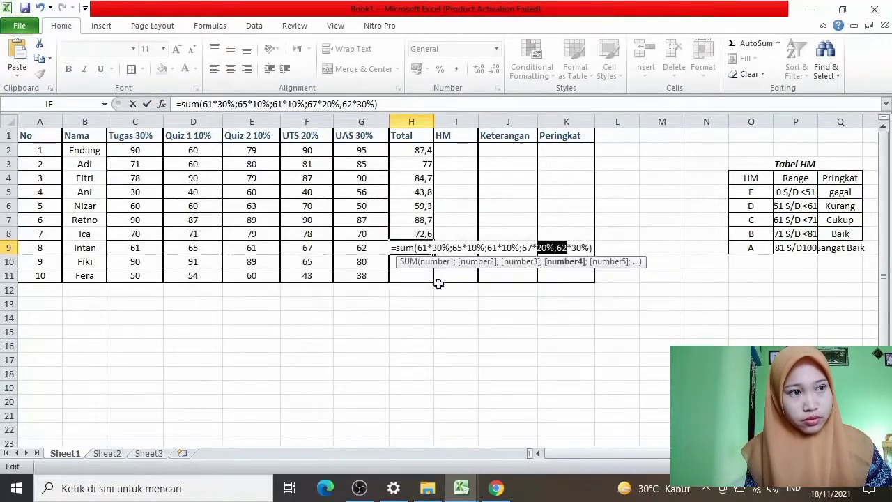
click(568, 249)
key(BackSpace)
text(;)
key(Return)
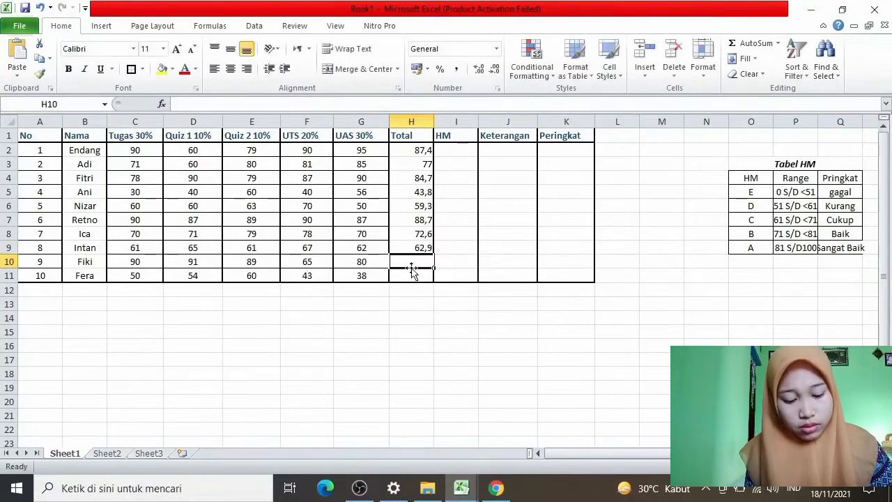
Enter the weighted total formula =sum(90*30%;91*10%;89*10%;65*20%;80*30%) in cell H10.
text(=sum(90)
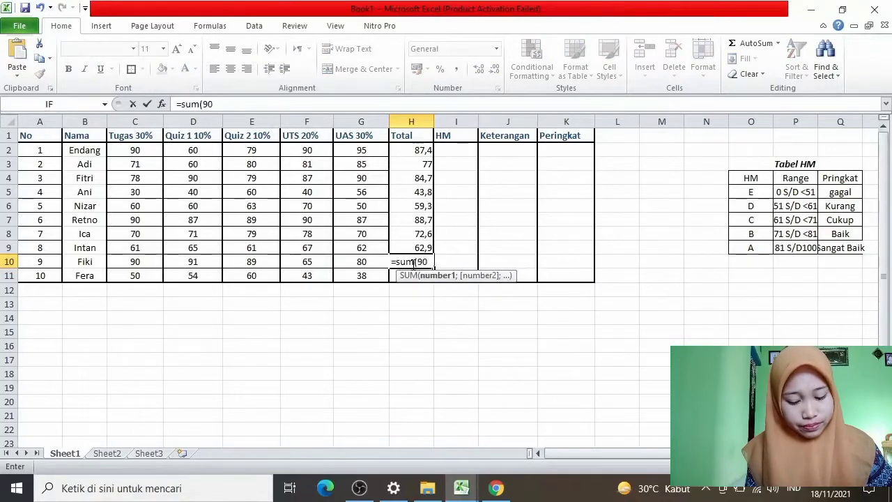
text(*30%;91*)
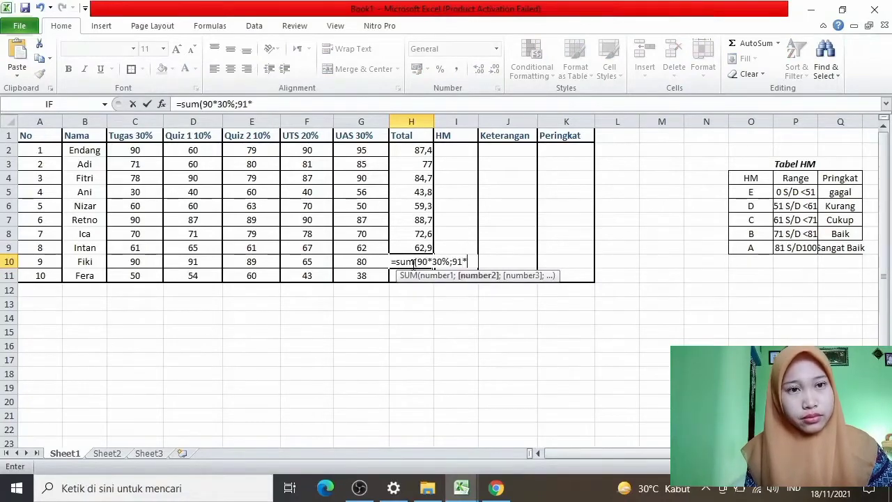
text(10%;89)
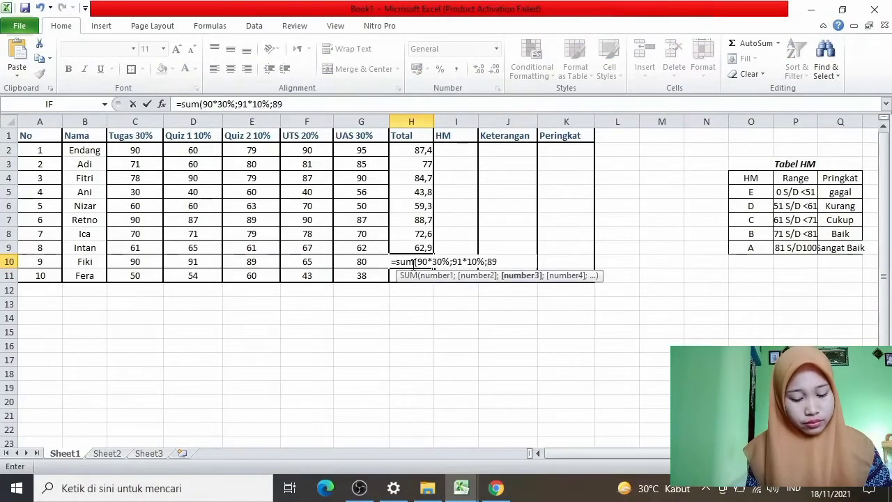
text(*10%;65*20%)
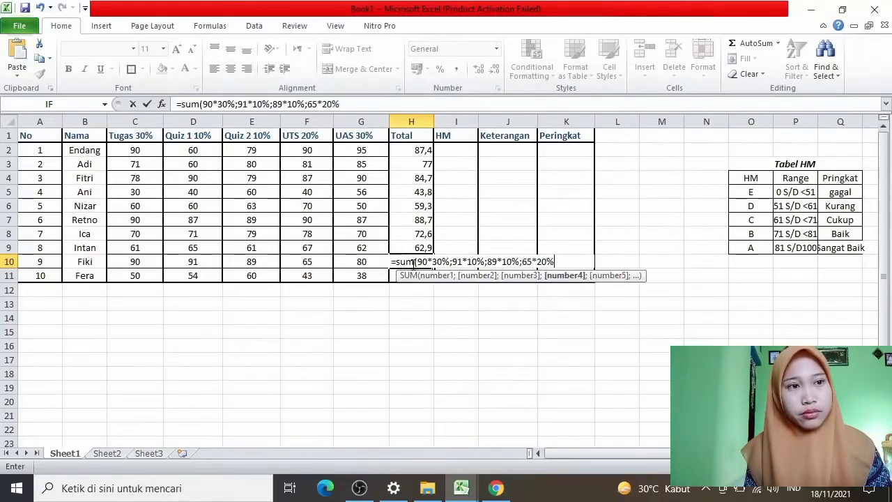
text(;80*)
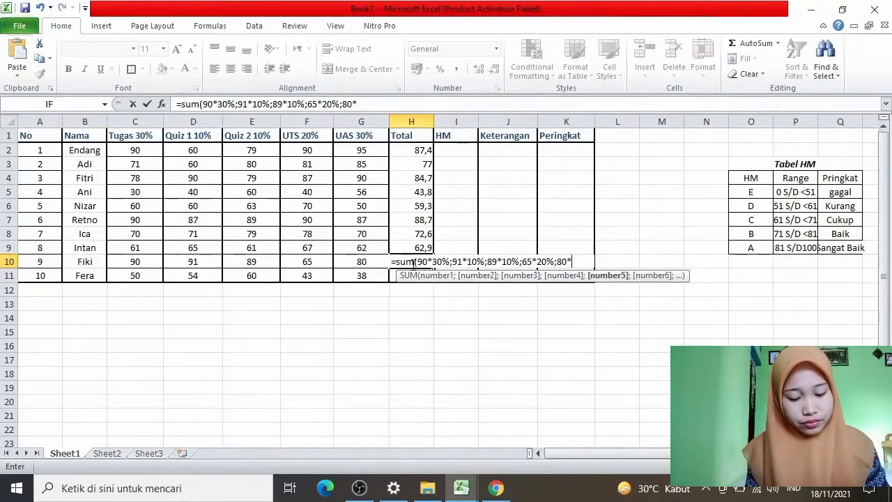
text(30%))
key(Return)
Enter the weighted total formula =sum(50*30%;54*10%;60*10%;43*20%;38*30%) in cell H11.
text(=su)
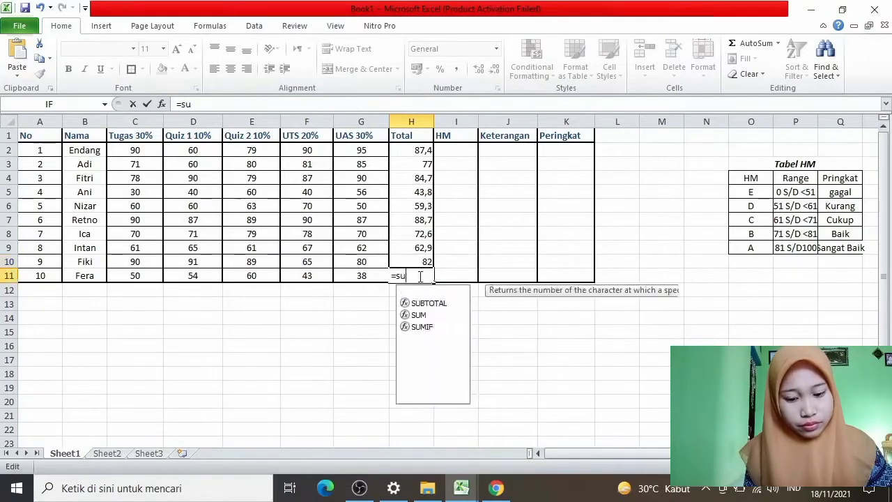
text(m(50*)
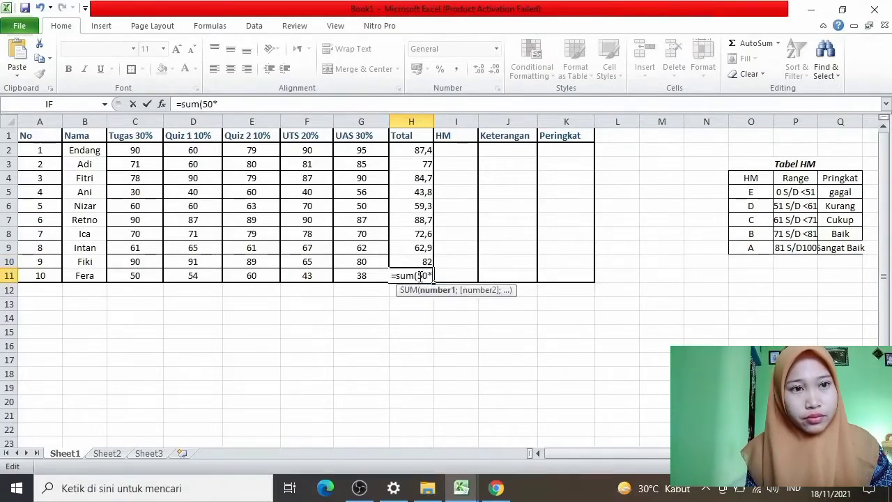
text(30%;54*10)
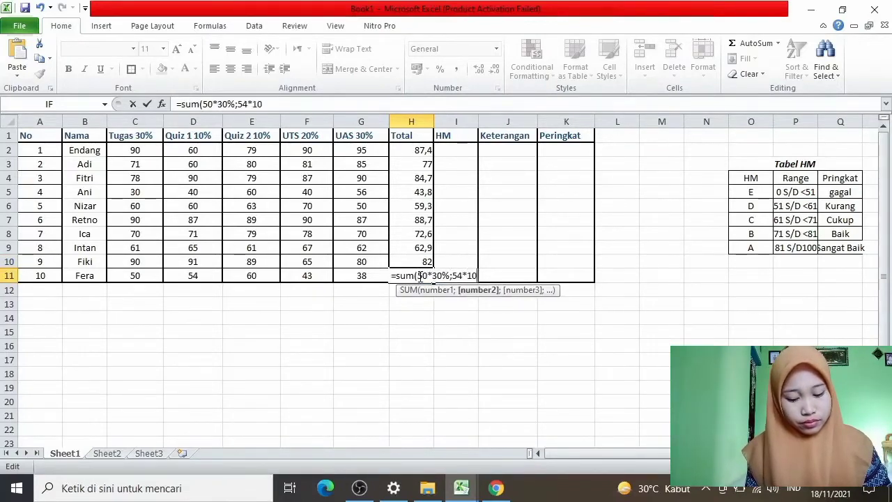
text(%;60*10%;)
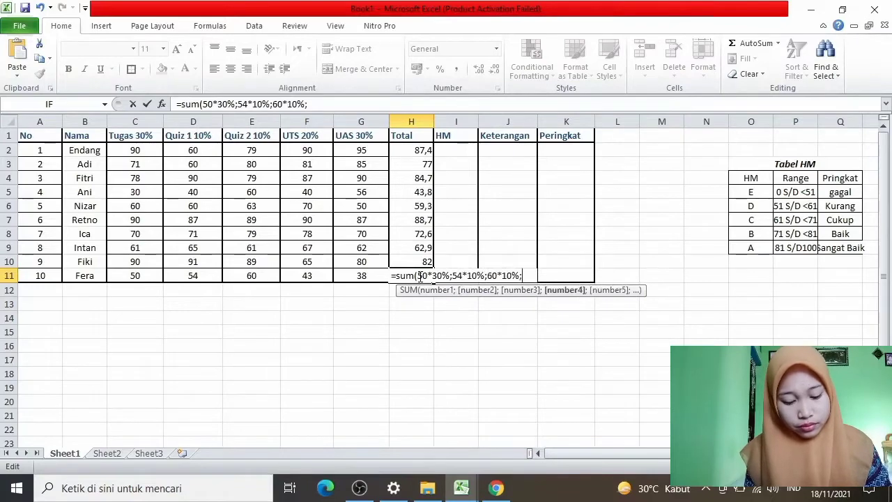
text(43*)
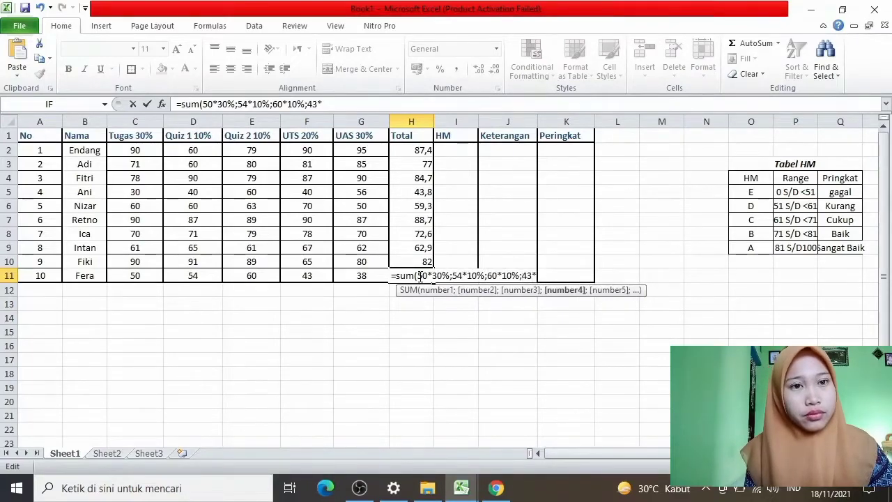
text(20%)
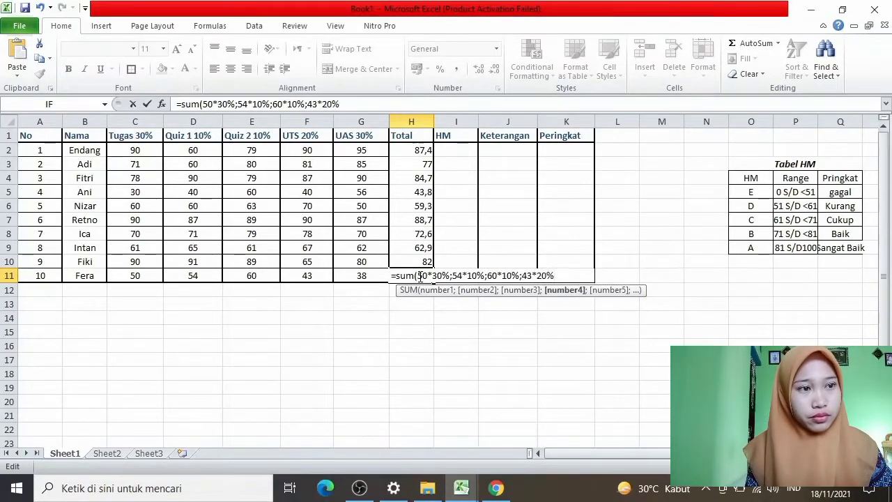
text(;)
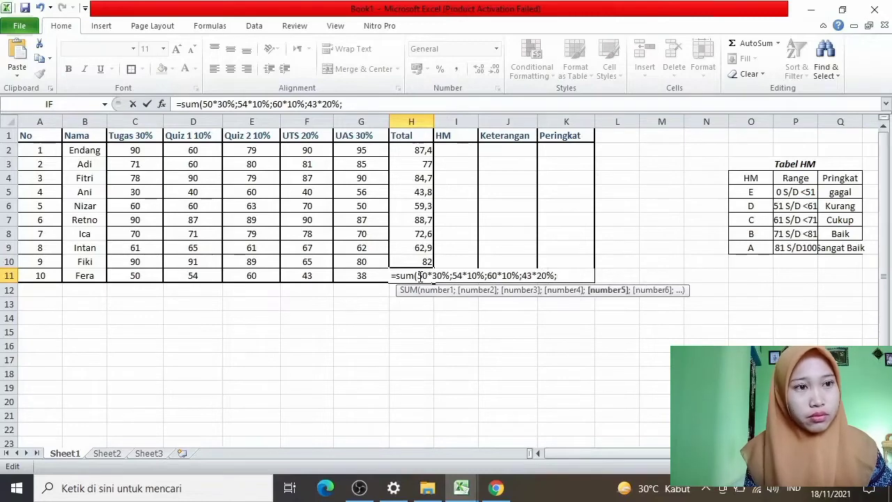
text(38*)
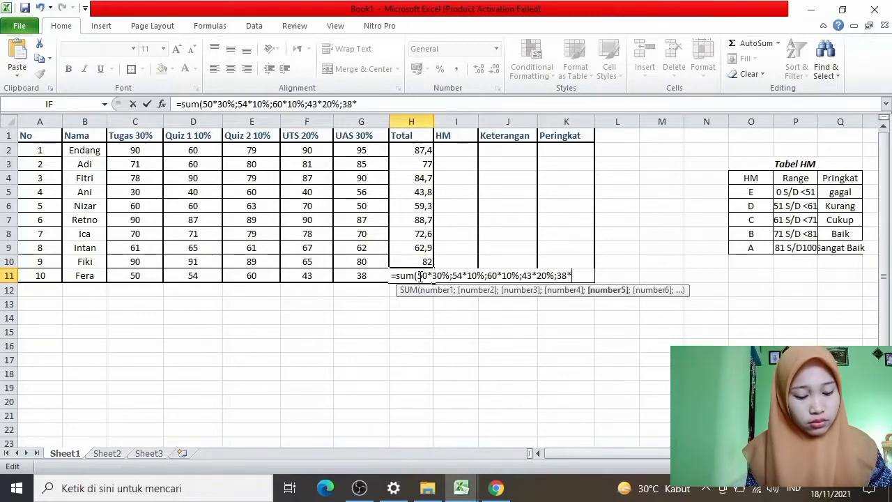
text(30%)
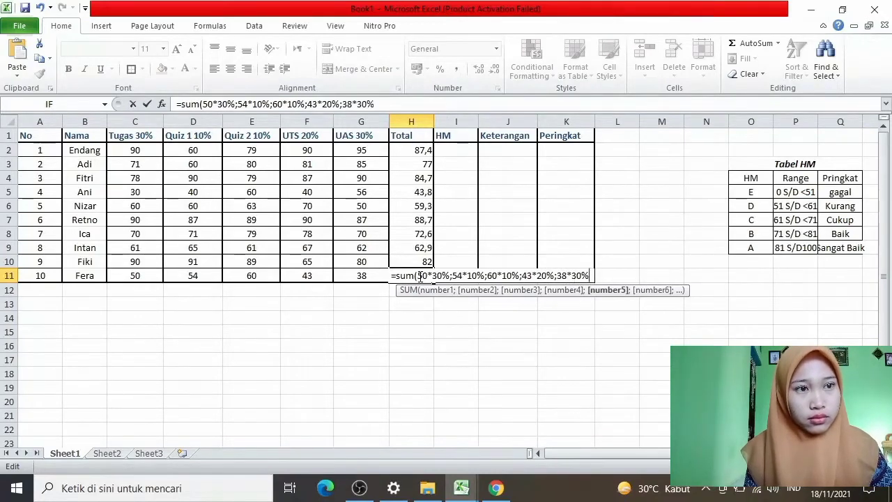
text())
key(Return)
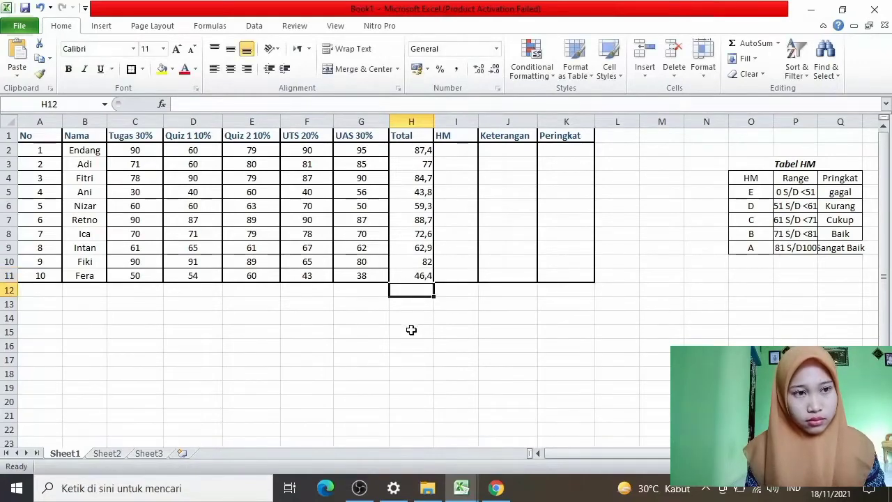
Compare the Total column in Book1 with the soal excel daring workbook and review that workbook's HM range table.
mouse_move(467, 491)
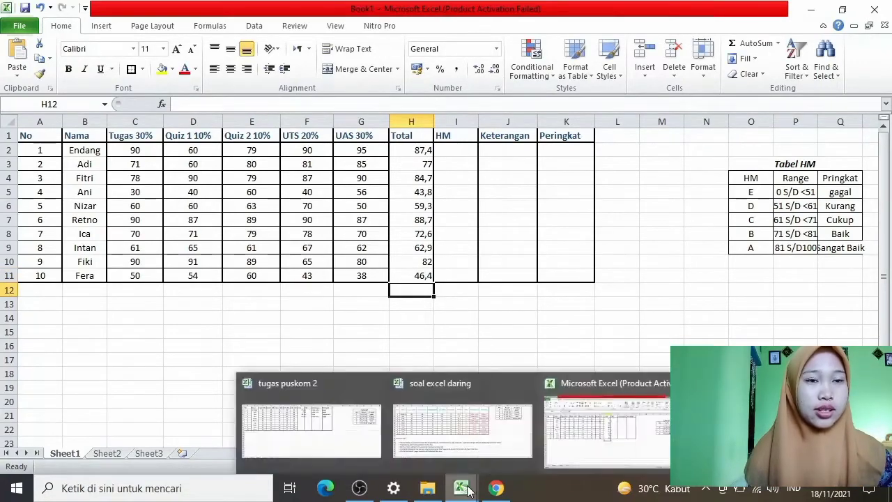
click(459, 446)
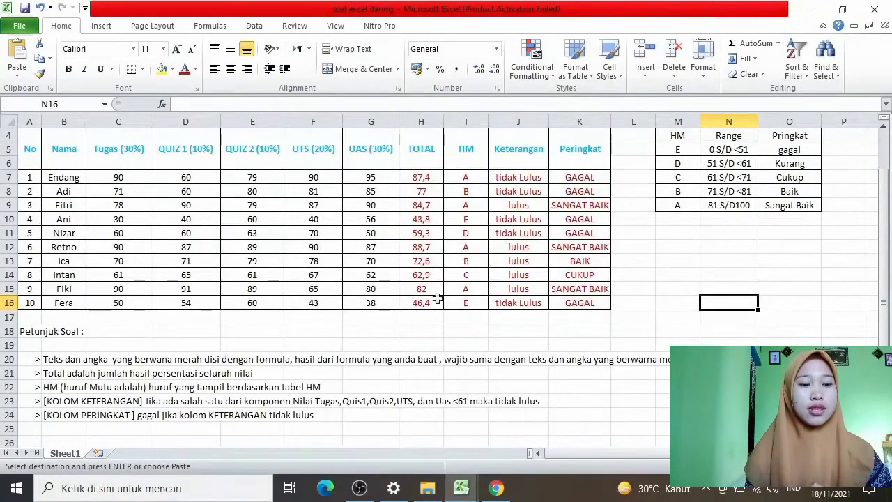
mouse_move(461, 488)
click(551, 448)
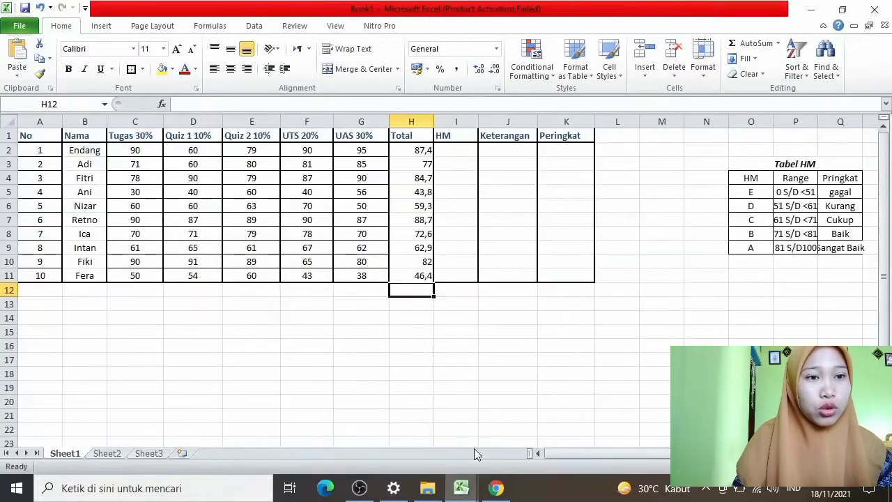
click(463, 489)
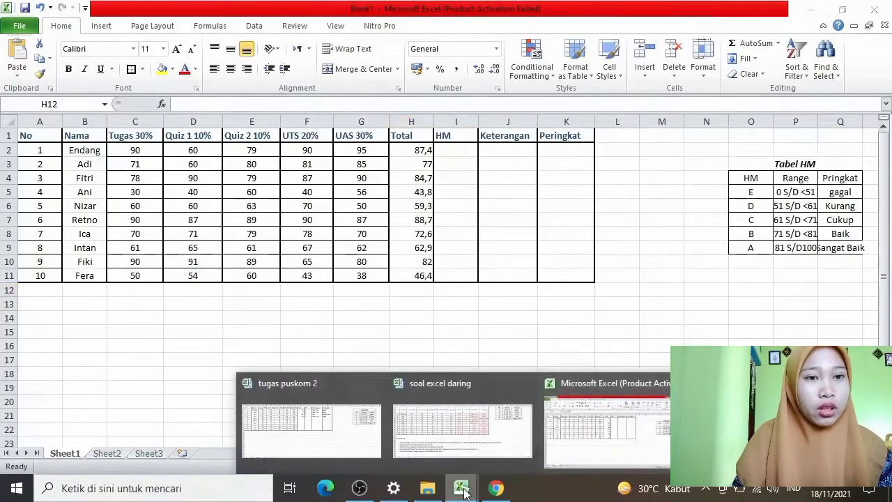
click(433, 441)
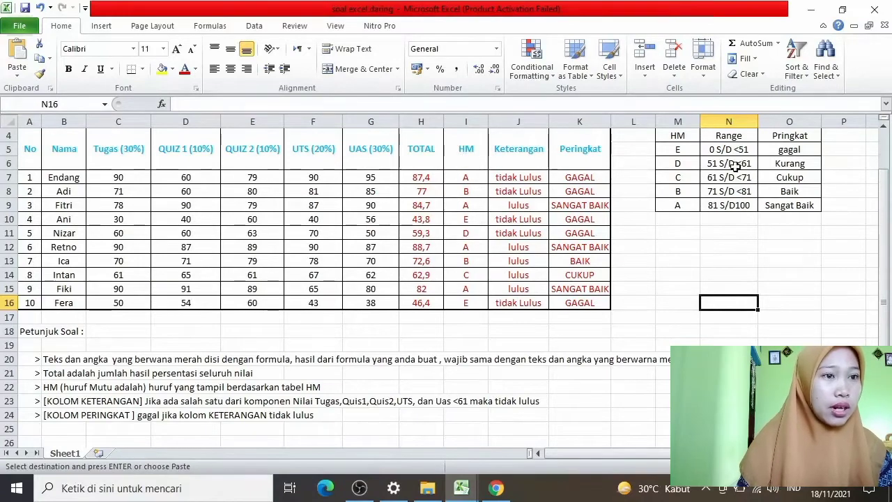
scroll(743, 180, up, 1)
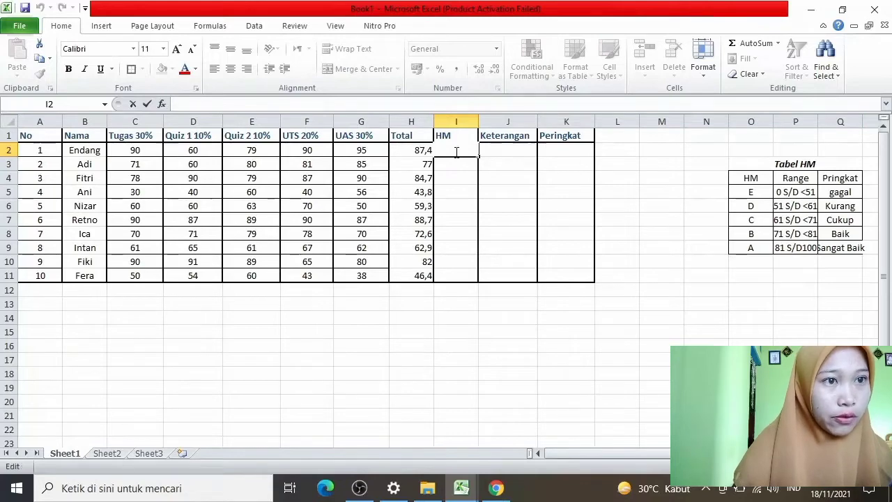
Begin the HM grade formula in cell I2 with =if(H2<=51;"E", testing the total in H2.
text(=if)
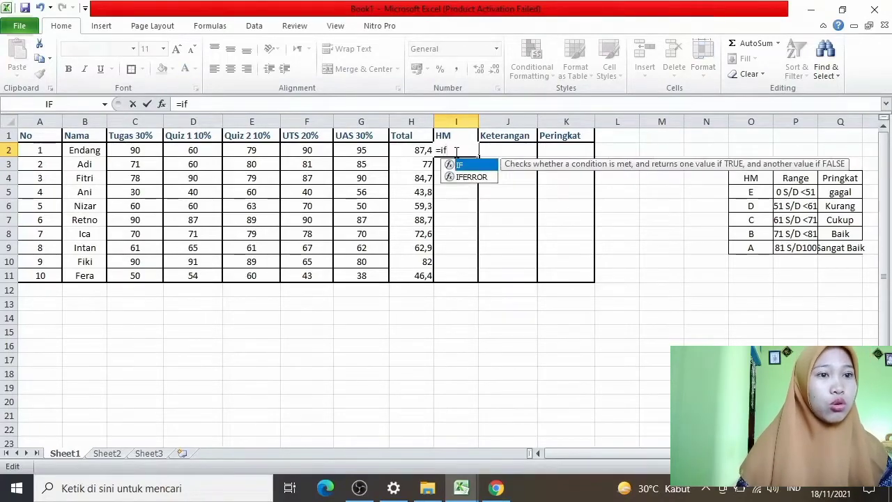
text(()
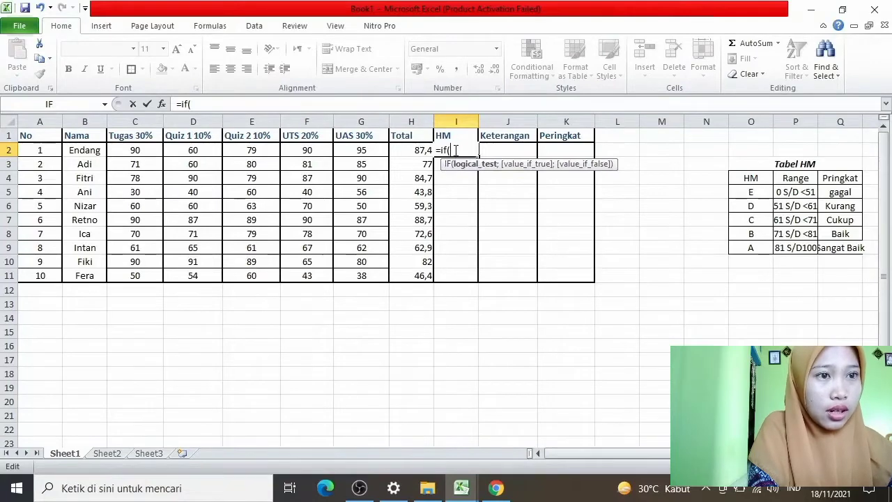
click(413, 148)
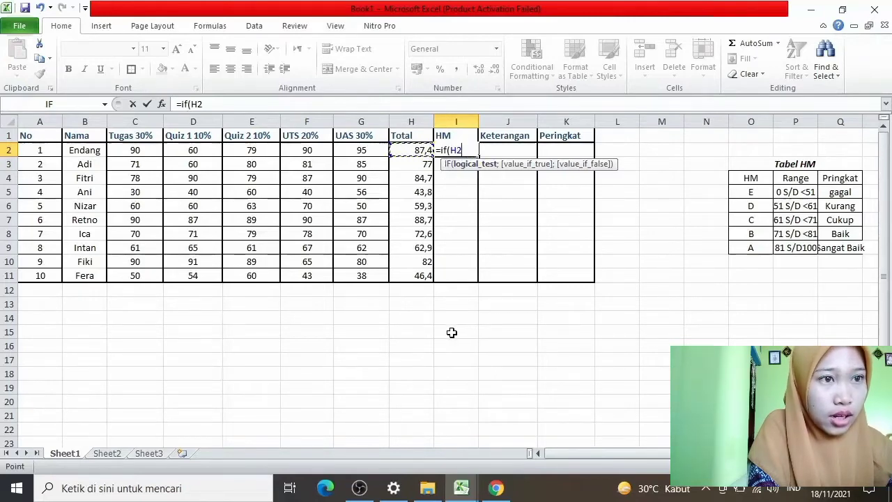
text(<)
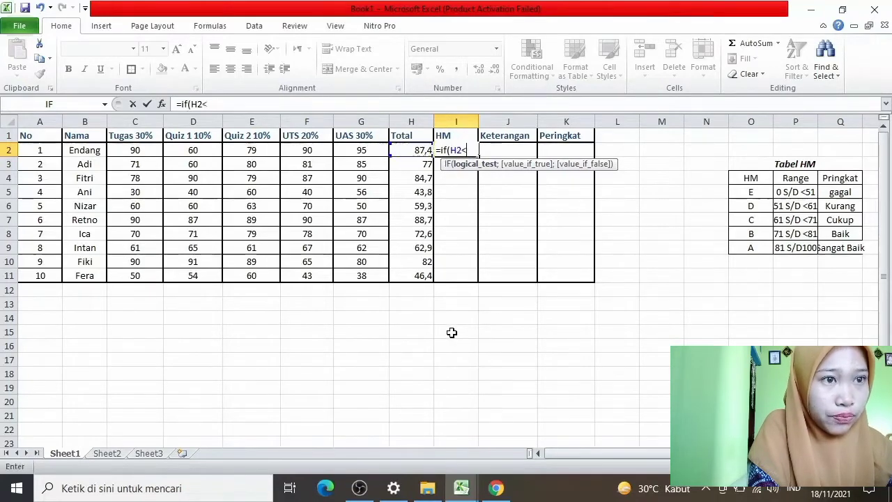
text(=5)
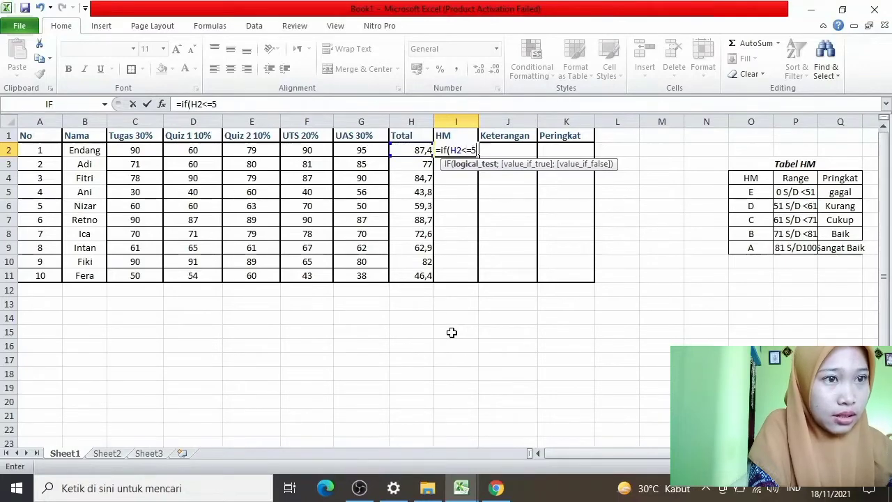
text(1;)
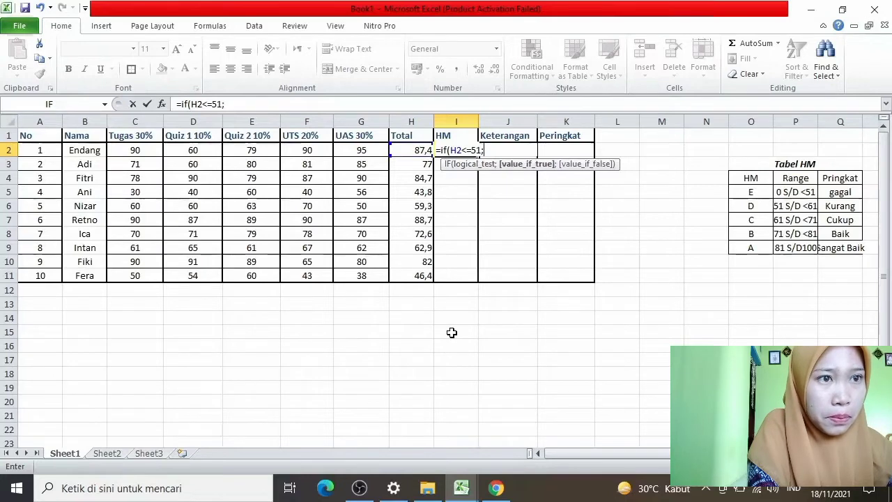
text(")
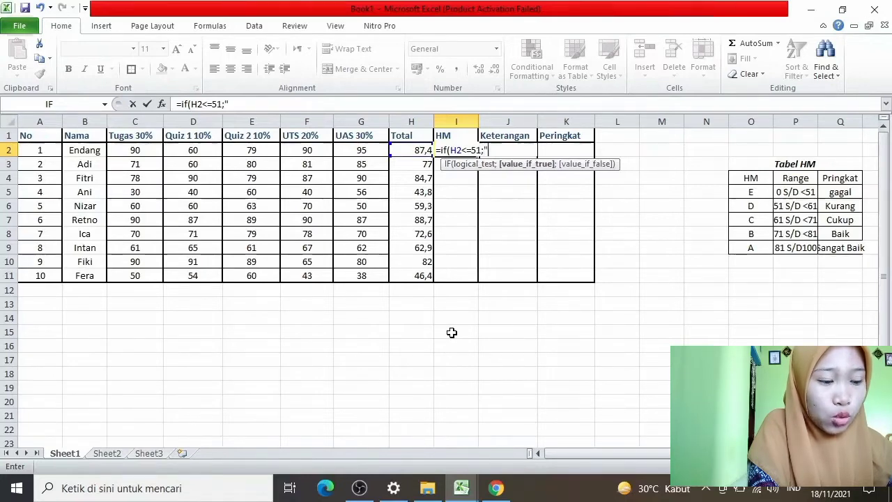
text(E")
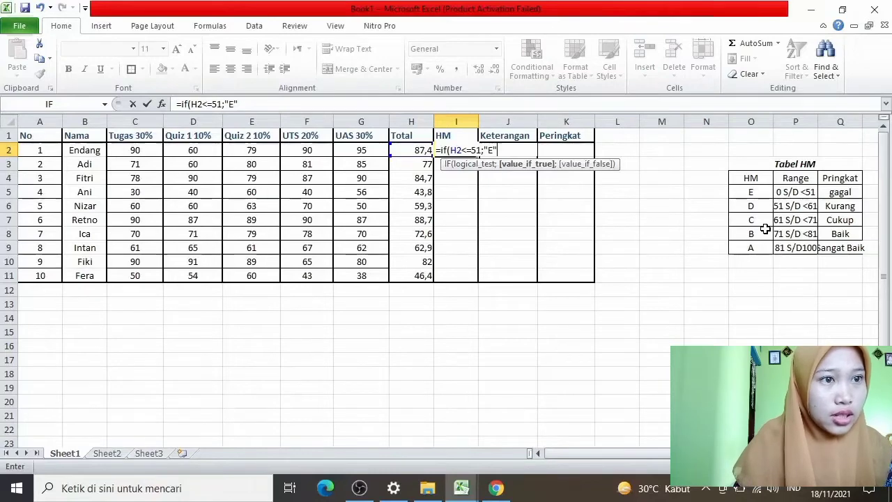
Extend the I2 formula with a nested condition for grade D: ;if(H2<=61;"D".
text(;if)
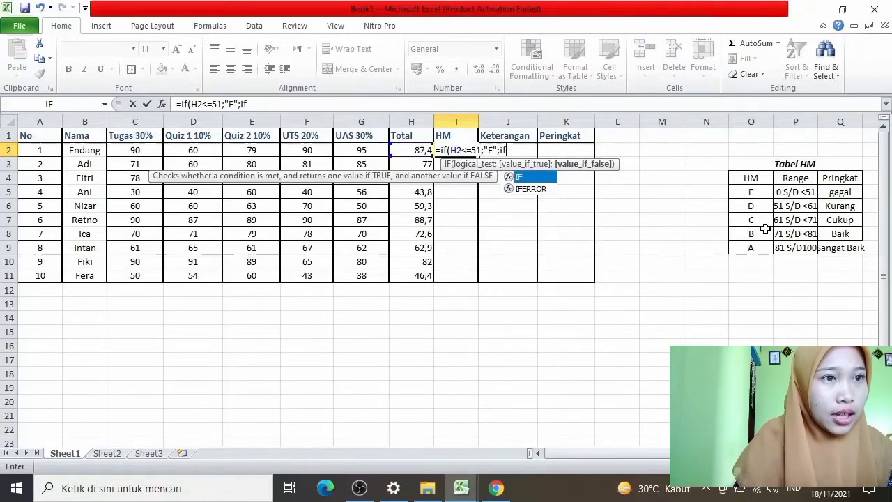
text(()
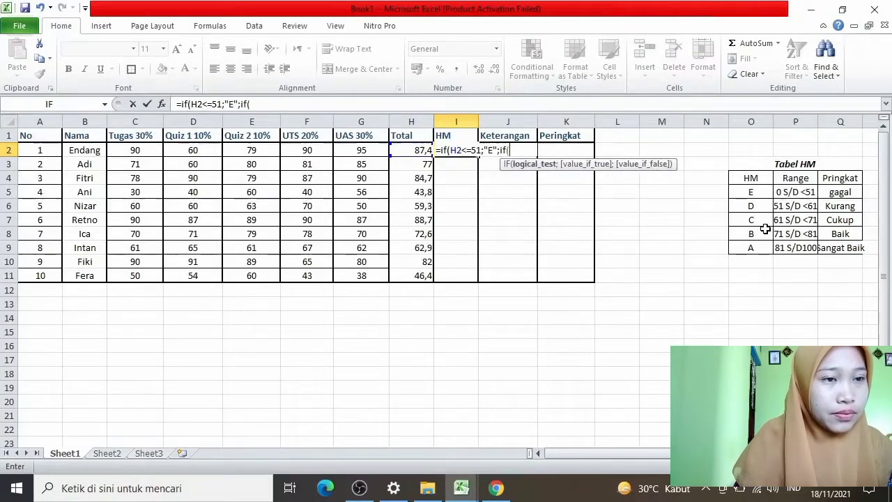
click(423, 150)
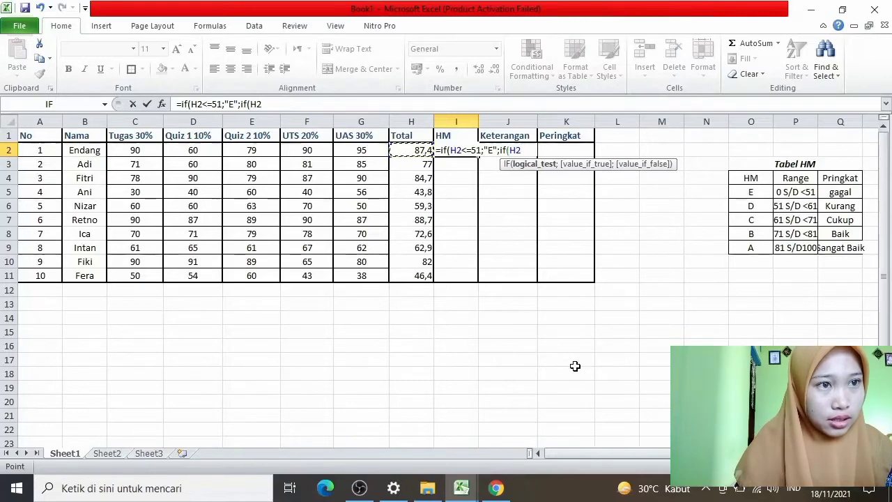
text(<=)
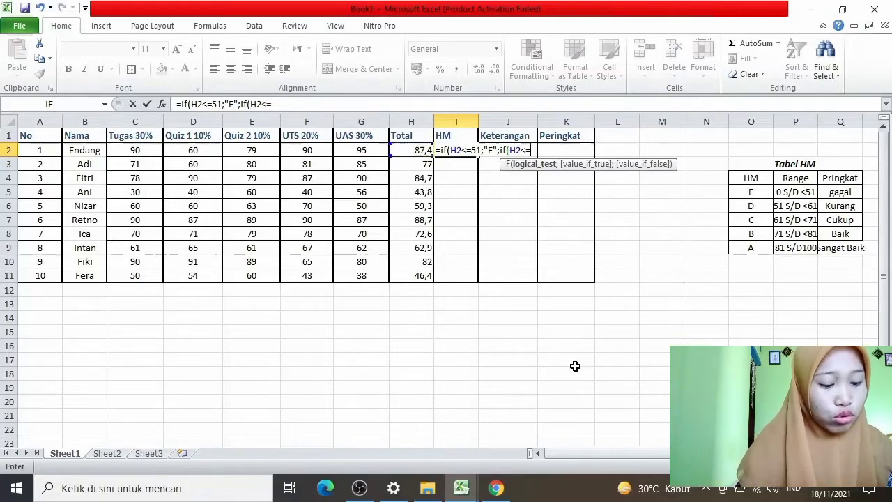
text(61)
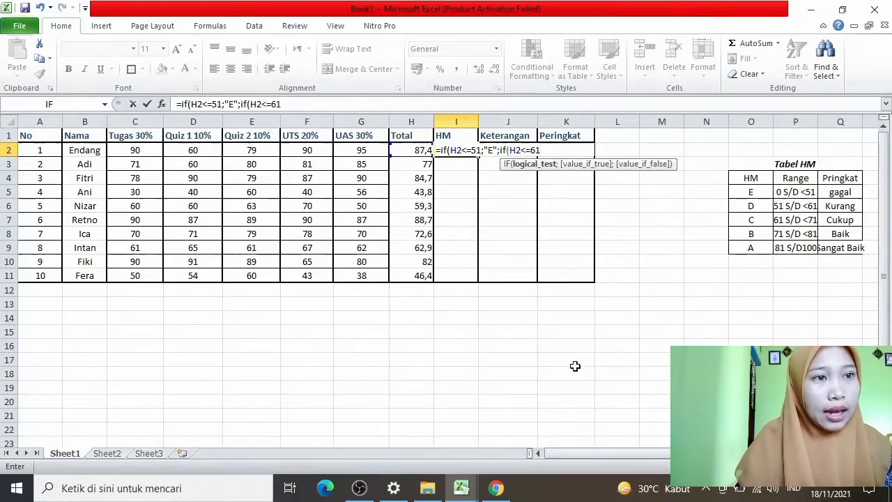
text(;")
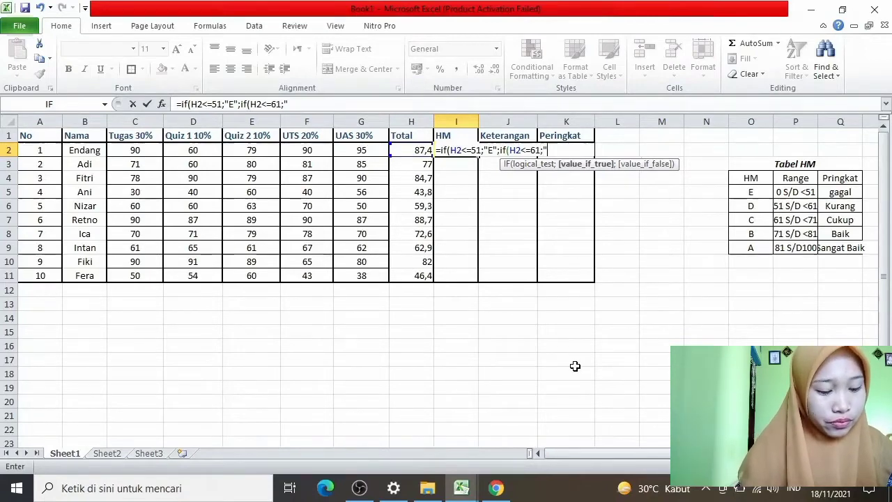
text(D")
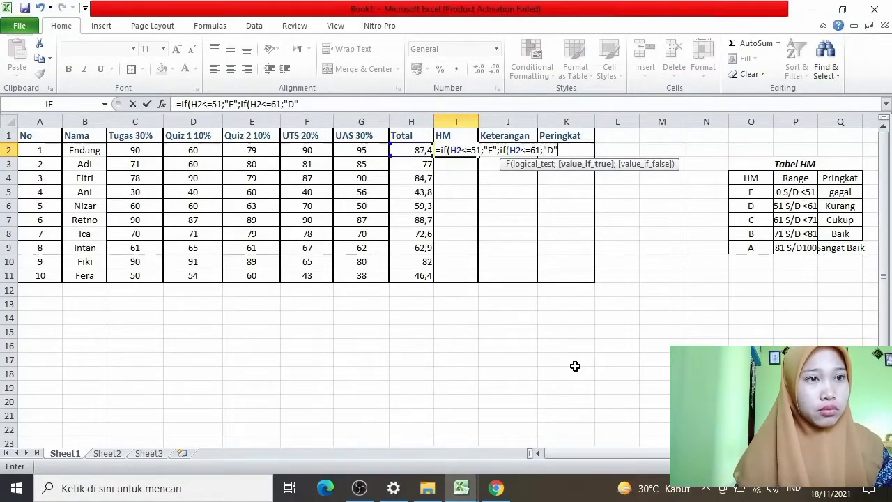
Extend the I2 formula with a nested condition for grade C: ;if(H2<=71;"C"; and keep the formula open.
text(;)
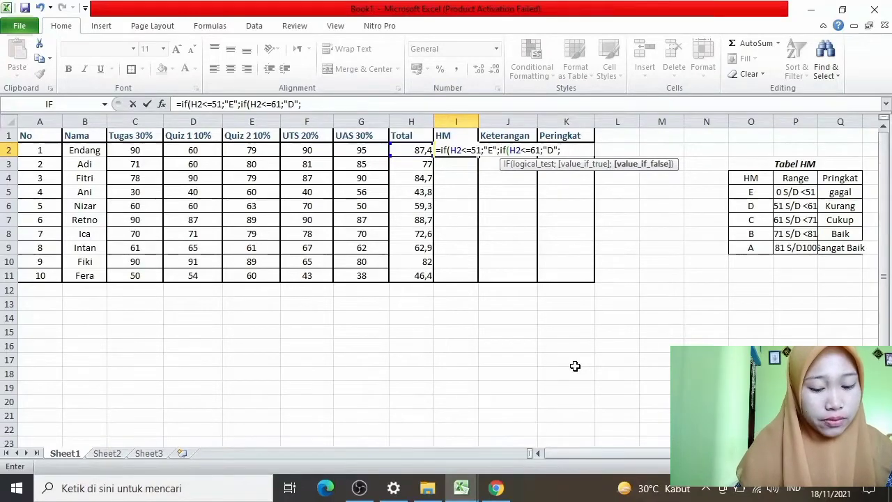
text(if)
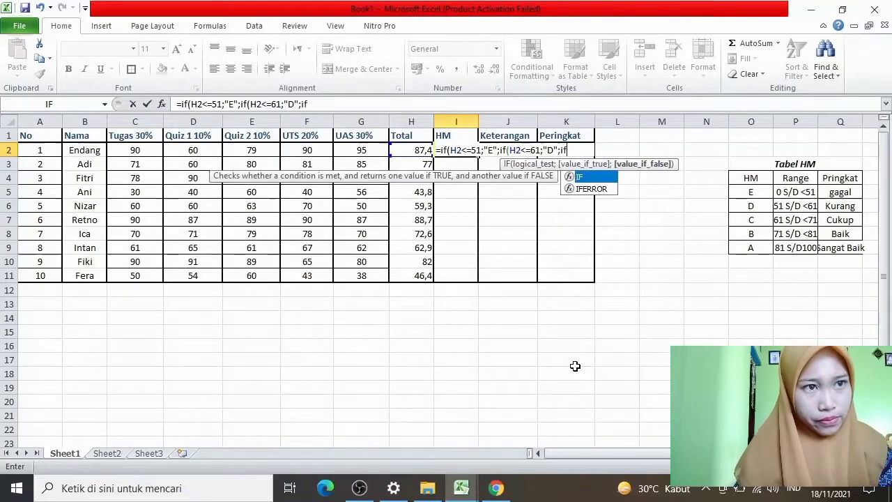
text(()
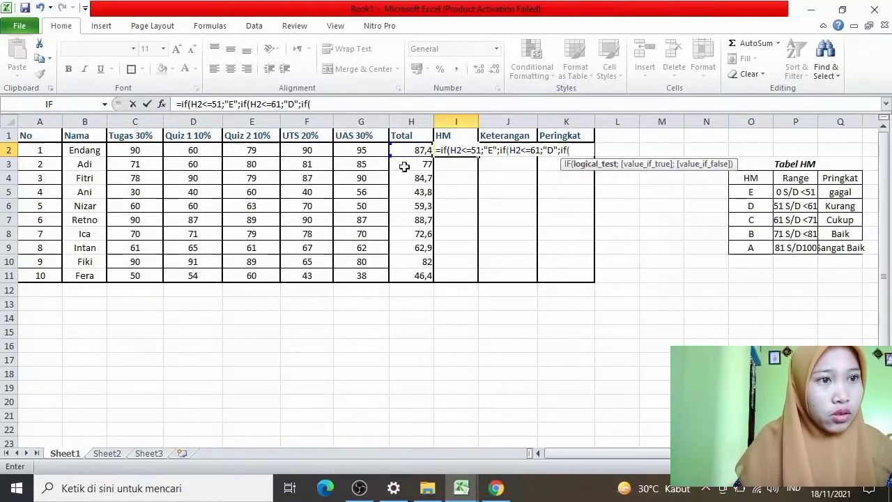
click(423, 152)
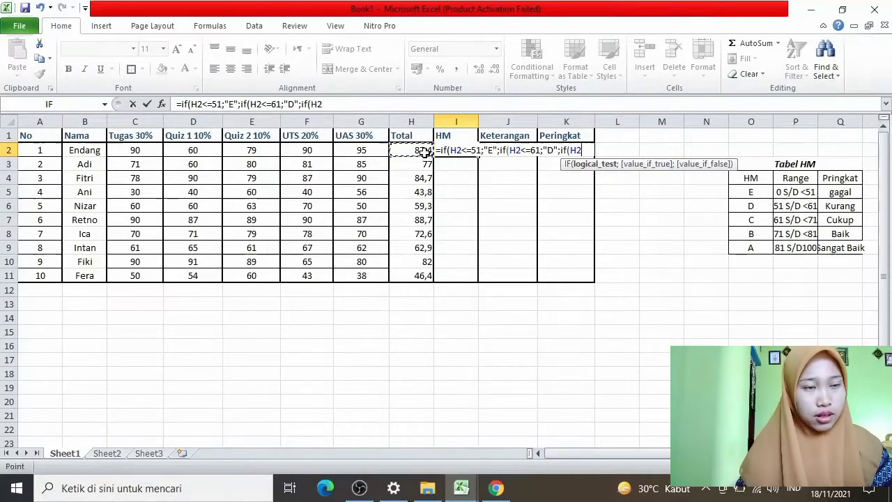
key(BackSpace)
key(BackSpace)
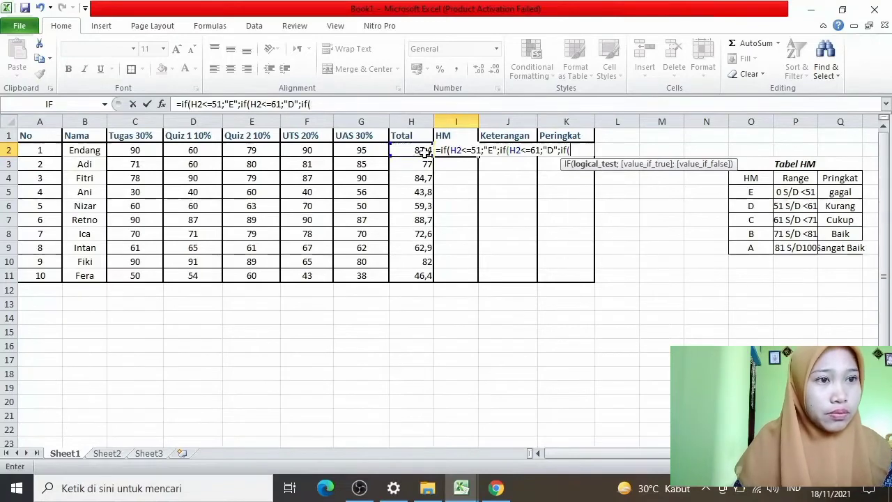
text(H2)
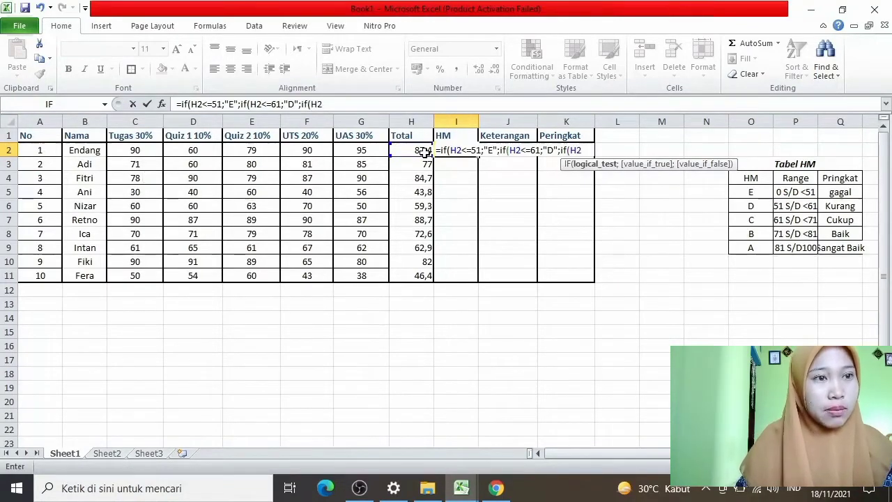
text(<=)
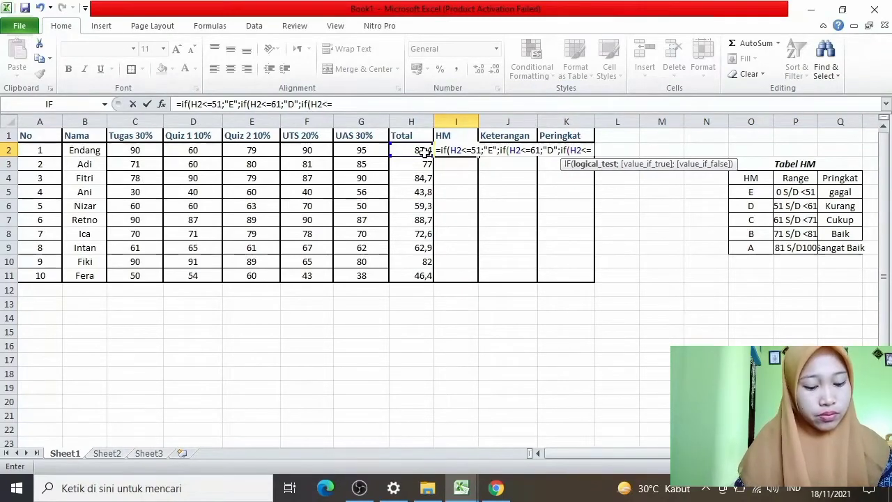
text(71;")
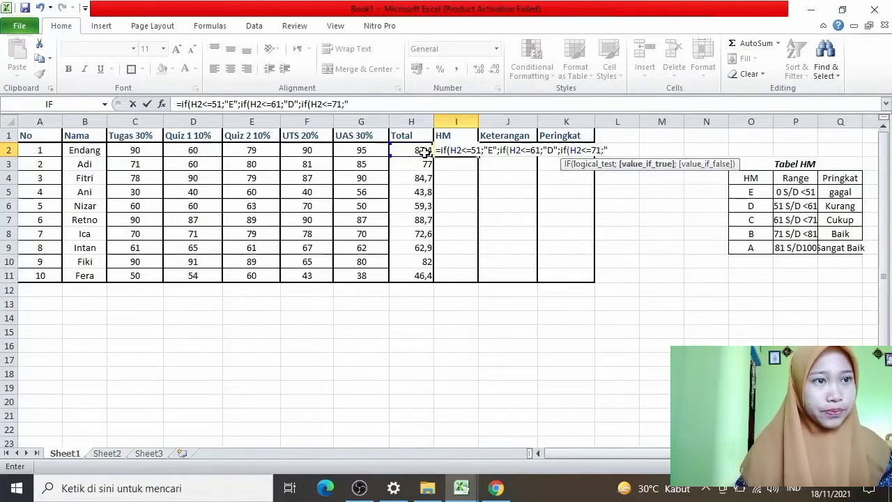
text(C)
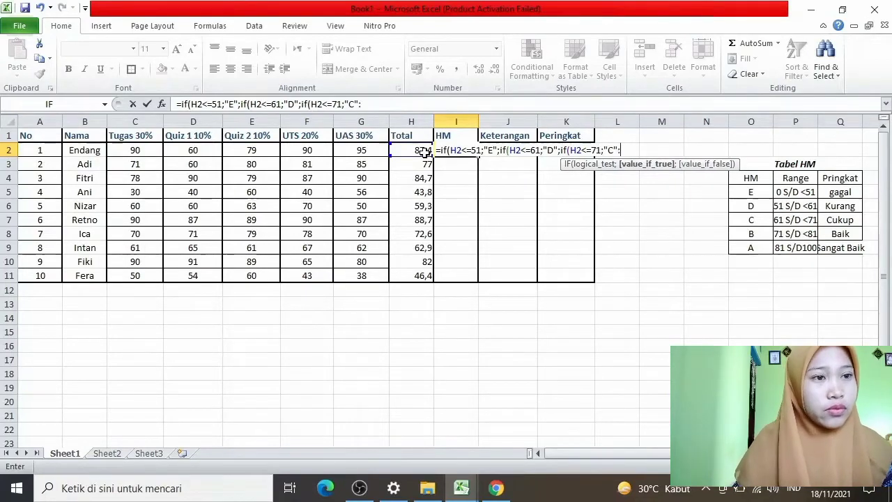
text(":)
key(BackSpace)
text(;)
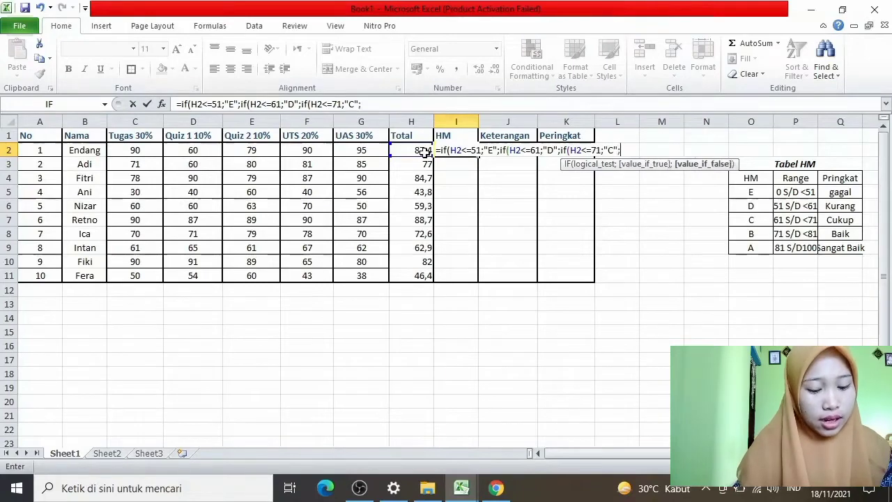
Add the nested condition for grade B to the I2 formula: if(H2<=81;"B".
text(if()
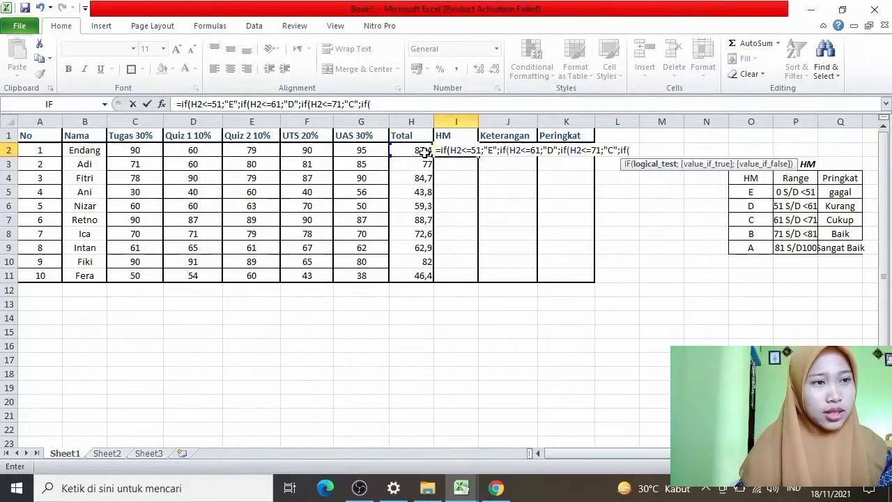
text(H2)
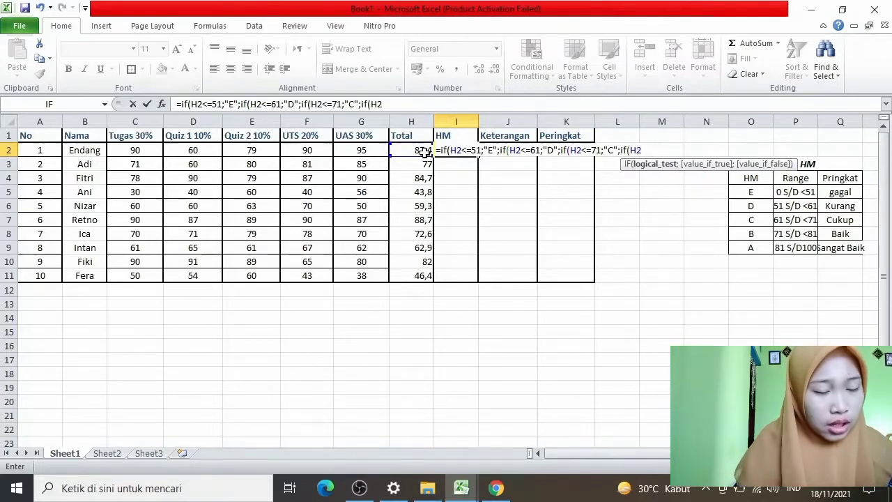
text(<=)
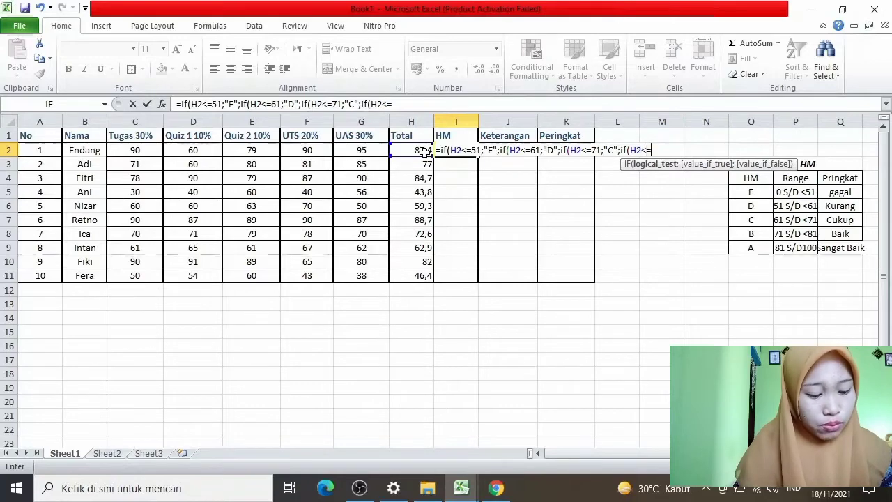
text(81)
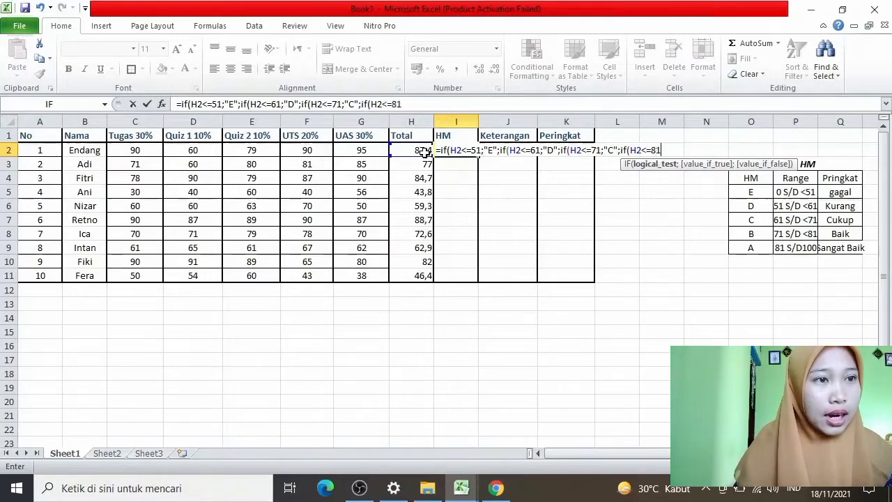
text(;")
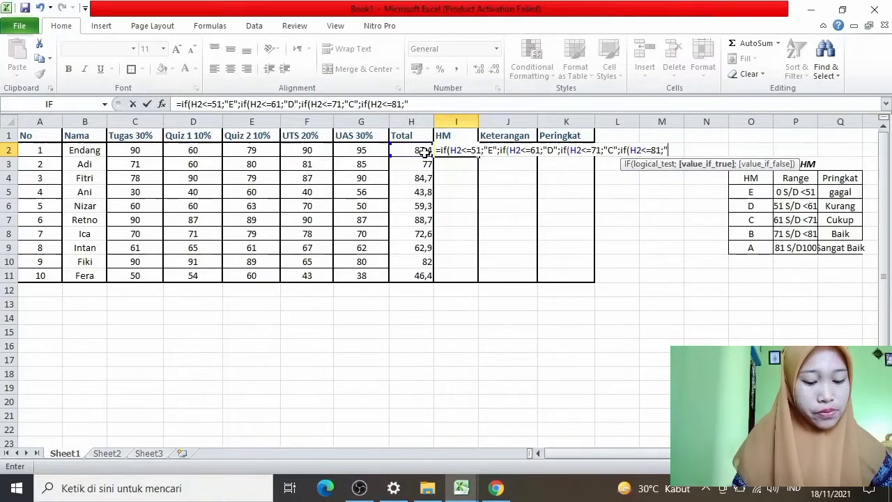
text(B")
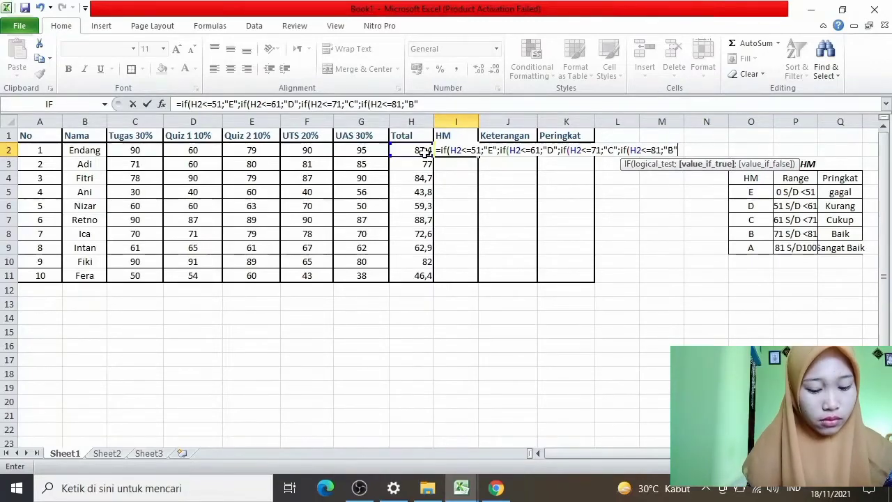
Finish the I2 formula with the grade A condition ;if(H2>=81;"A"))))) and enter it.
text(;if)
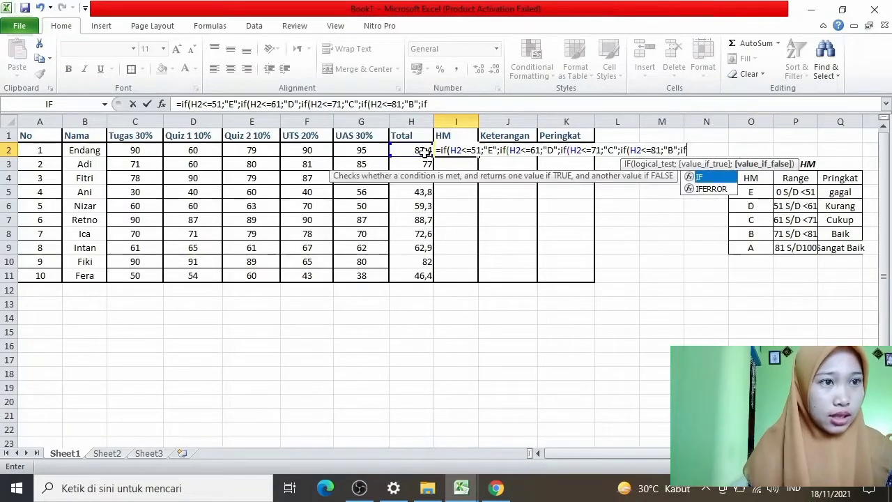
text(()
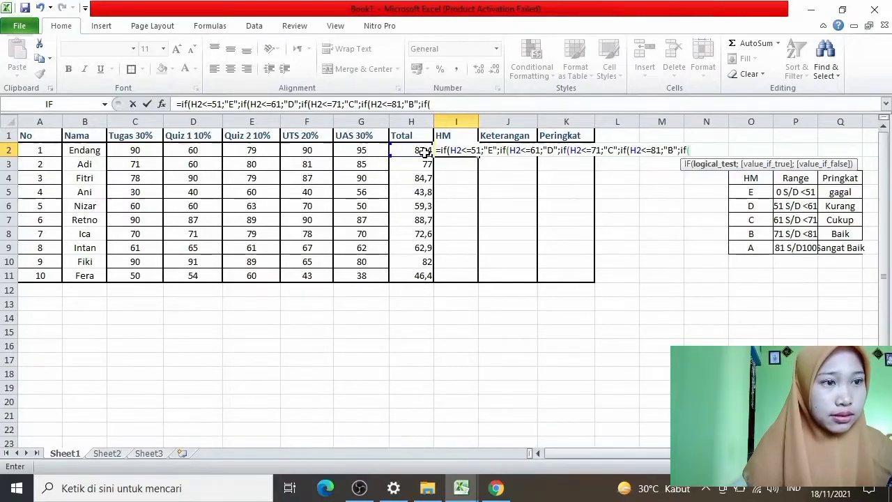
text(H2)
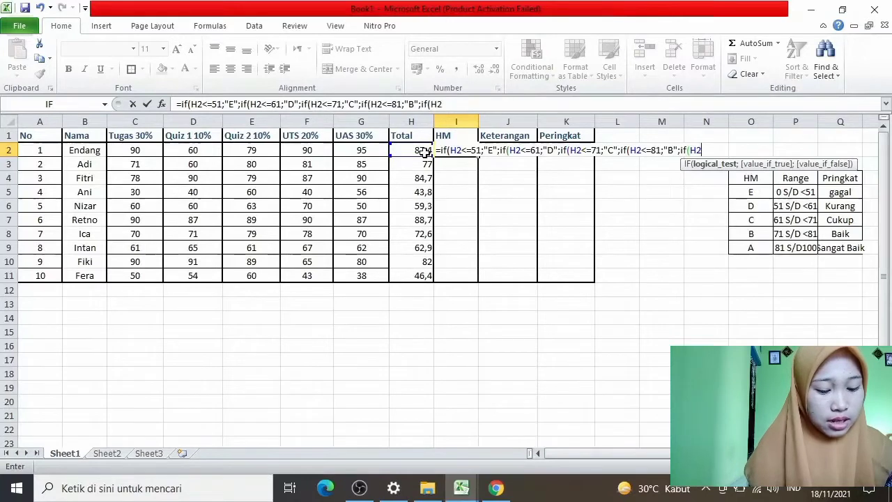
text(>=)
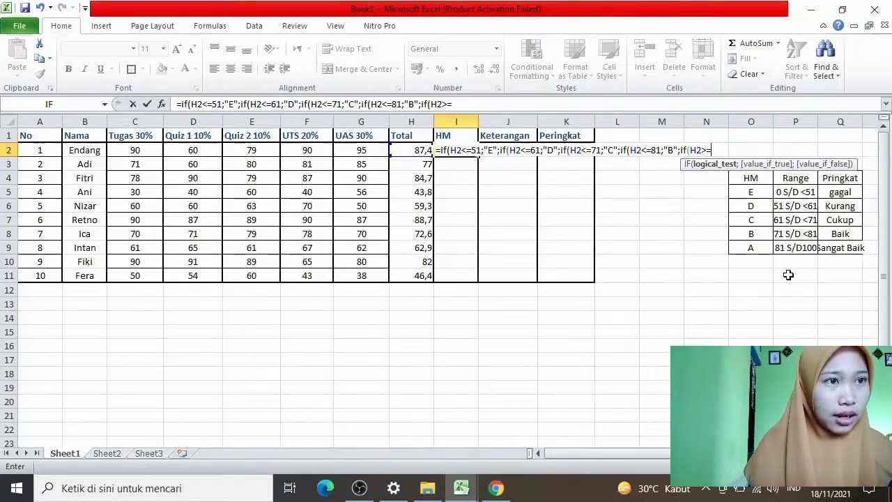
text(81)
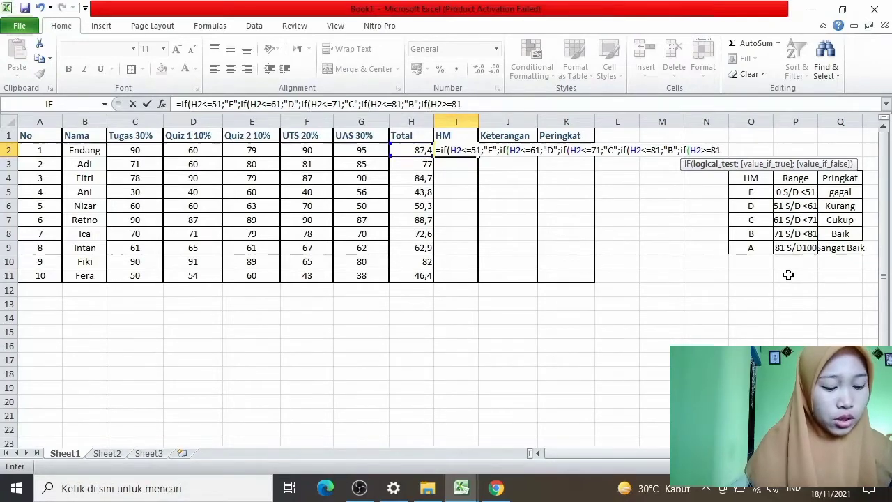
text(;"A)
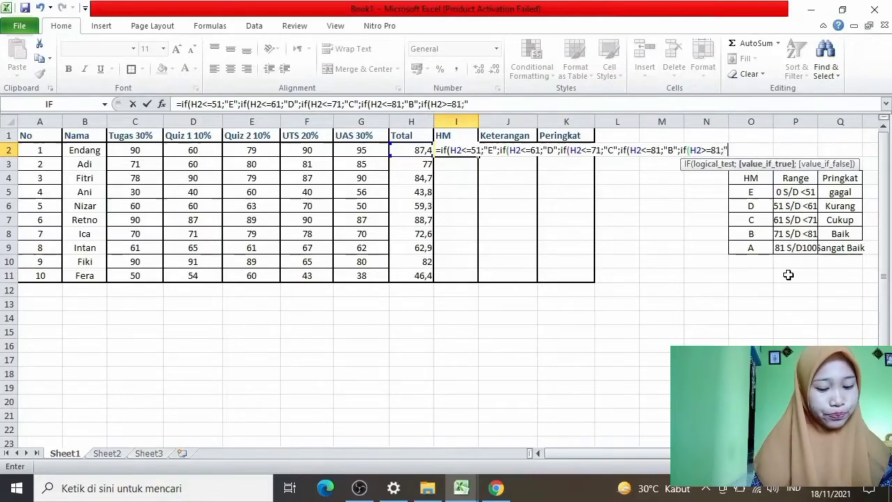
text(")
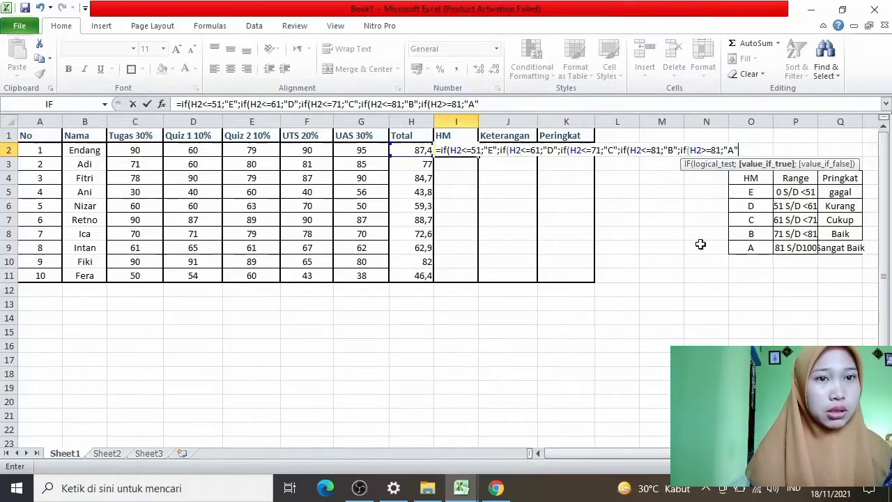
text())))))
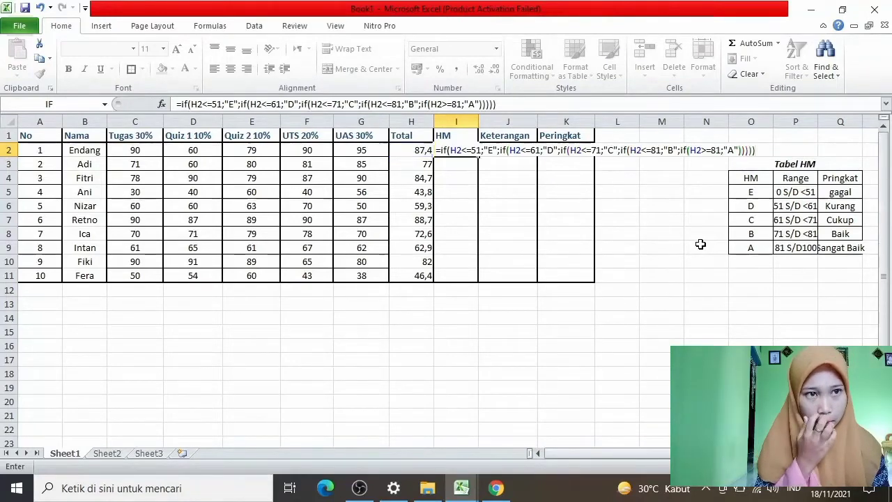
key(Return)
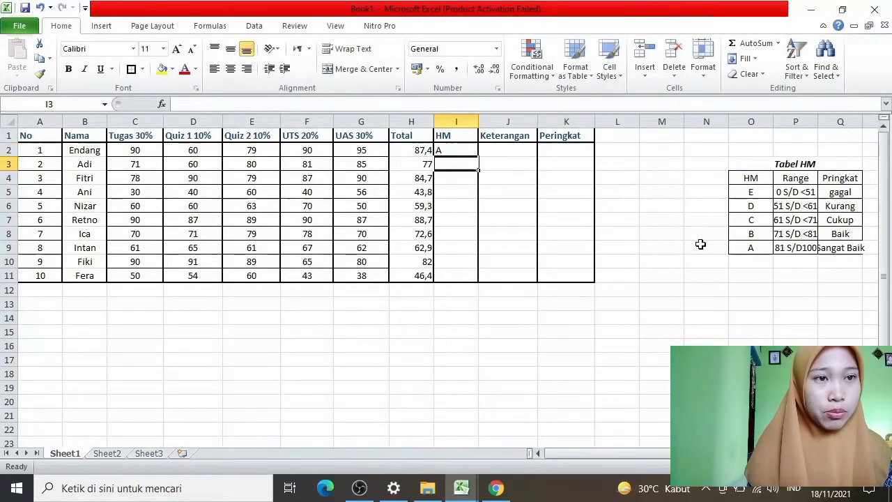
Fill the HM grade formula from I2 down to I11 for all students.
click(469, 151)
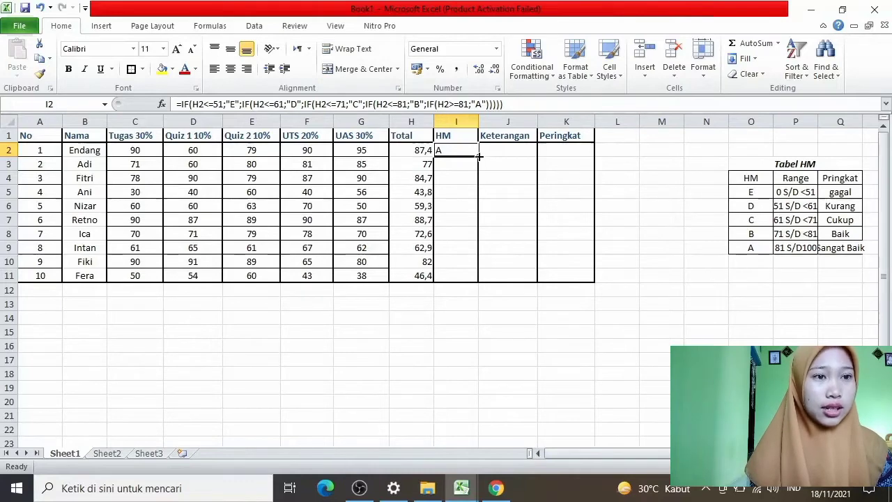
drag(479, 158, 478, 277)
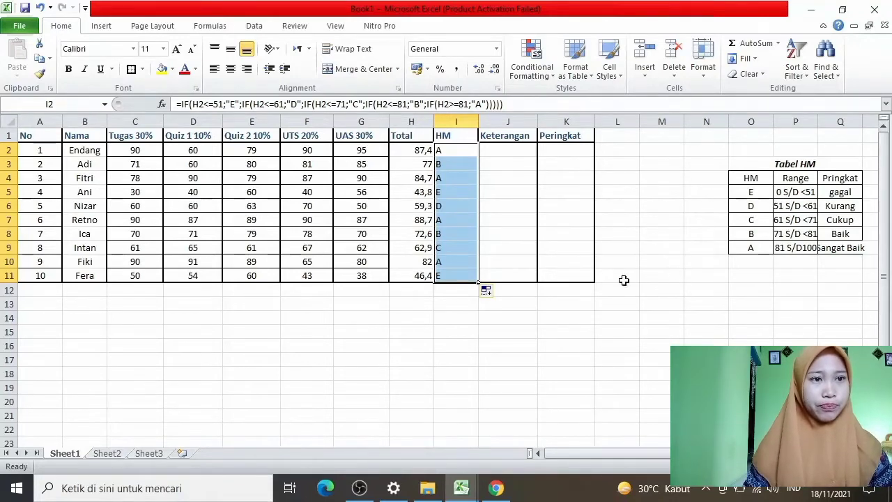
click(456, 304)
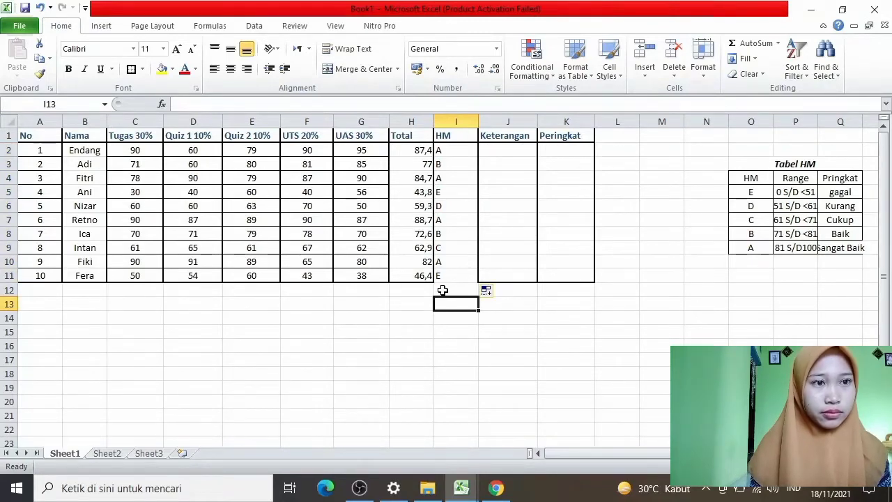
click(420, 289)
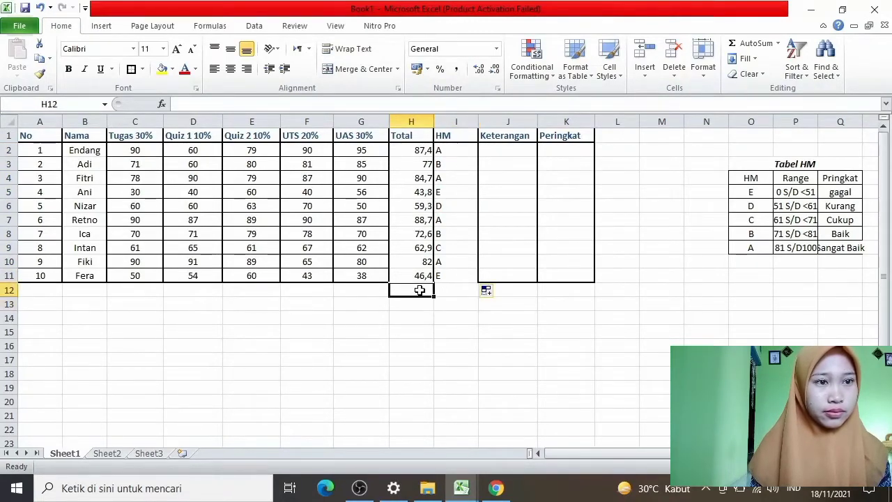
click(456, 333)
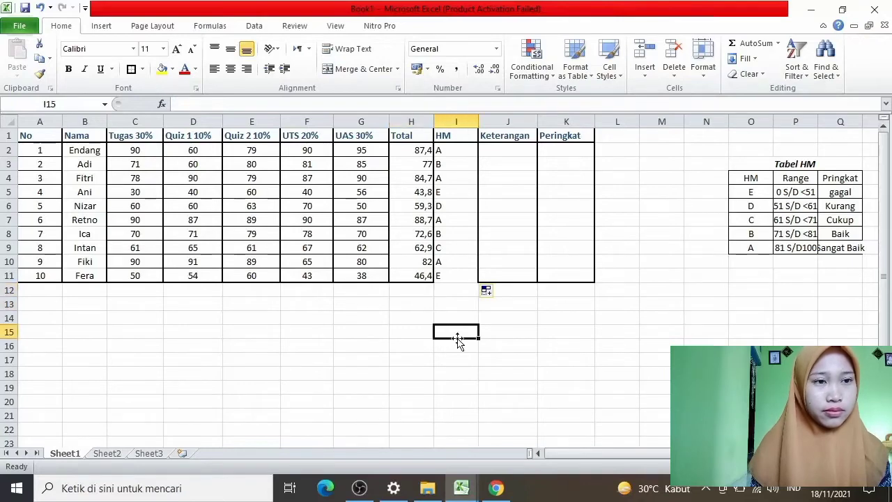
click(424, 322)
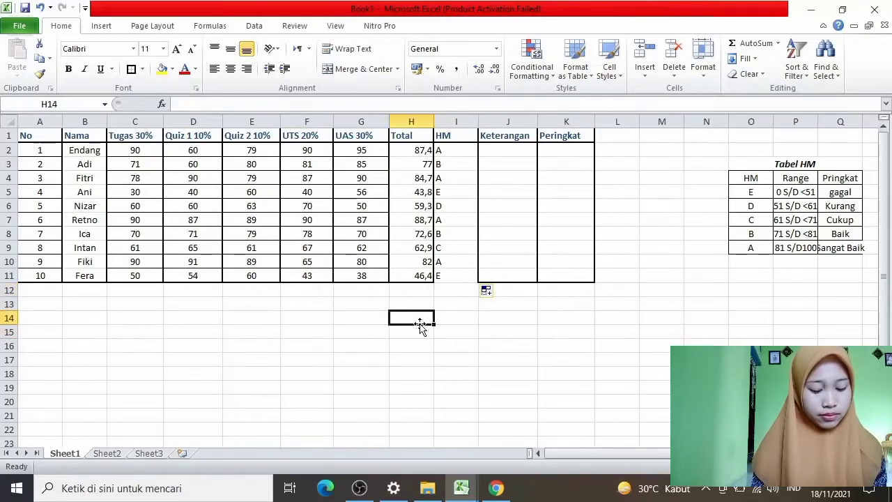
Add a border around cell I11, the last cell of the HM column.
click(463, 276)
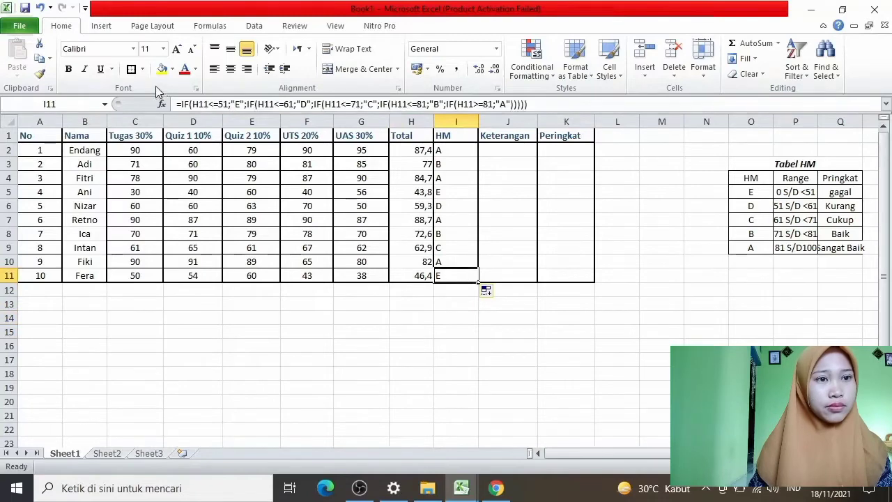
click(131, 68)
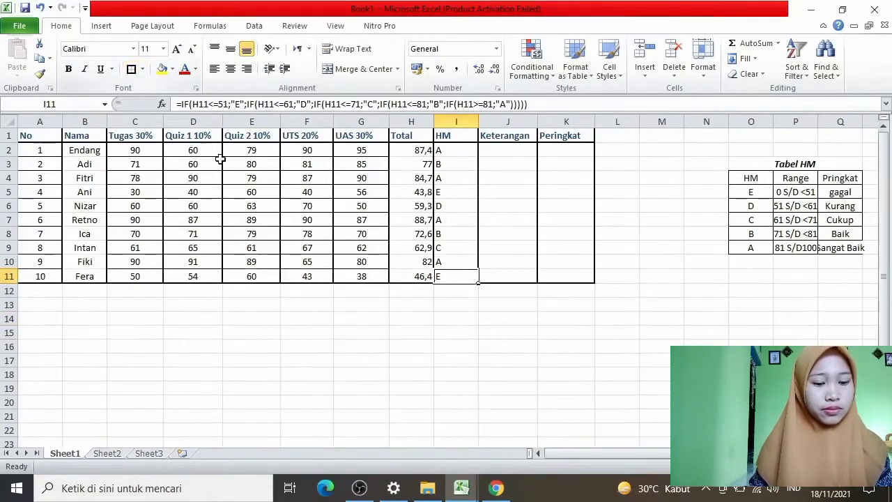
click(387, 308)
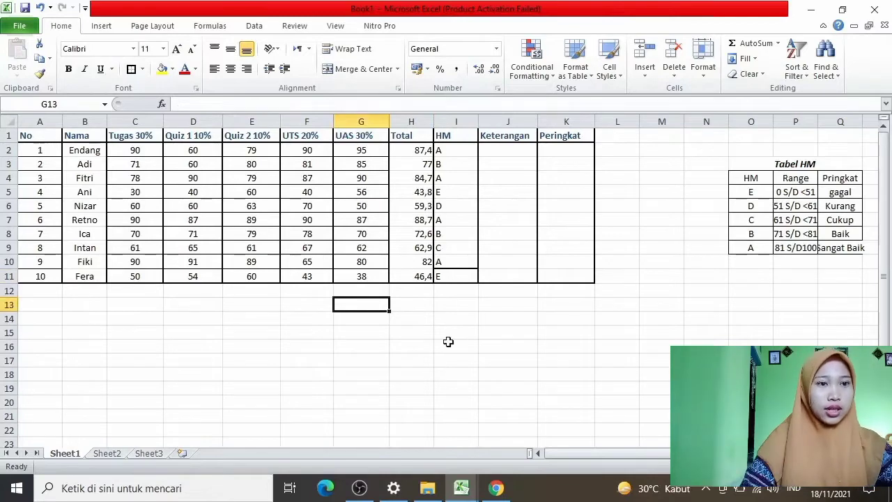
Review the Keterangan column and its rule in the soal excel daring workbook, and return to Book1.
mouse_move(472, 486)
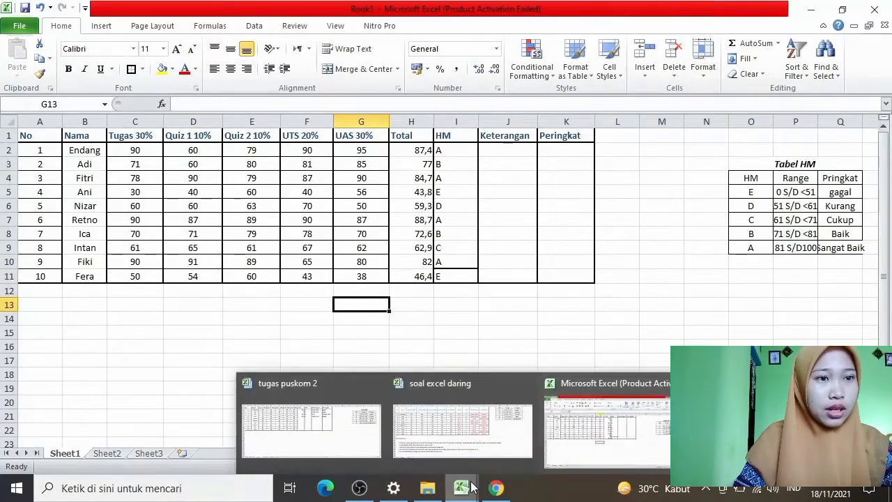
click(462, 446)
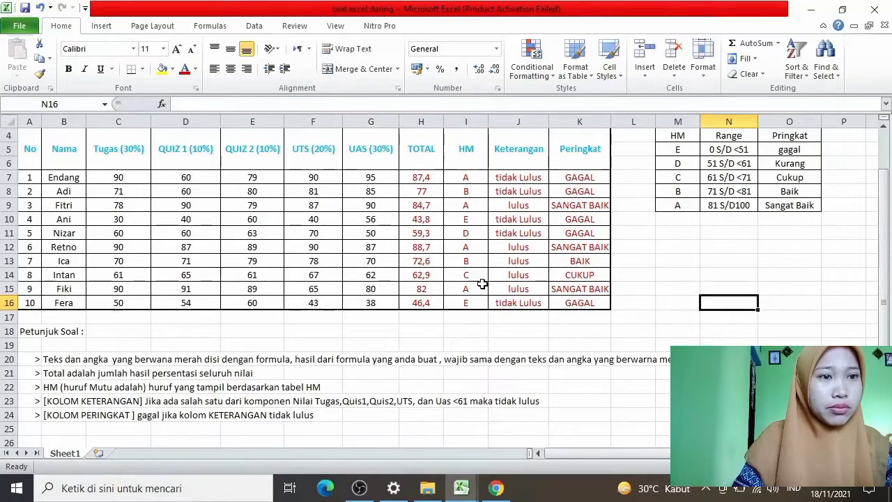
click(473, 419)
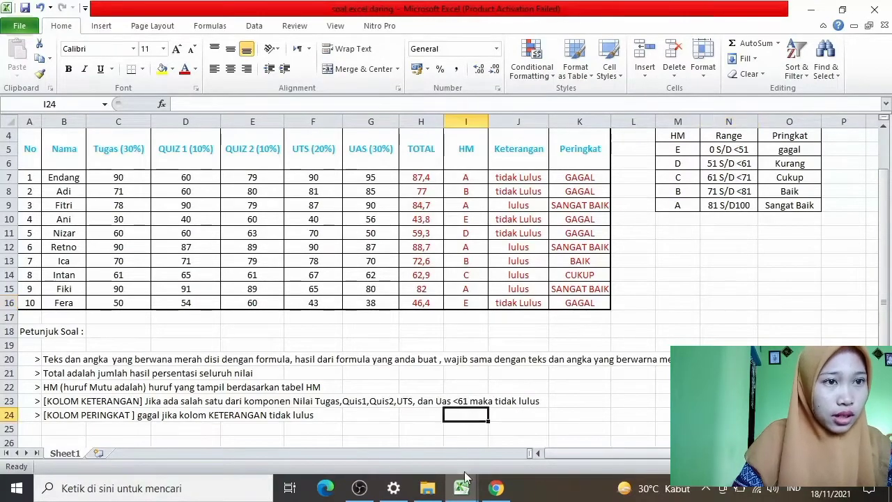
mouse_move(466, 481)
click(585, 422)
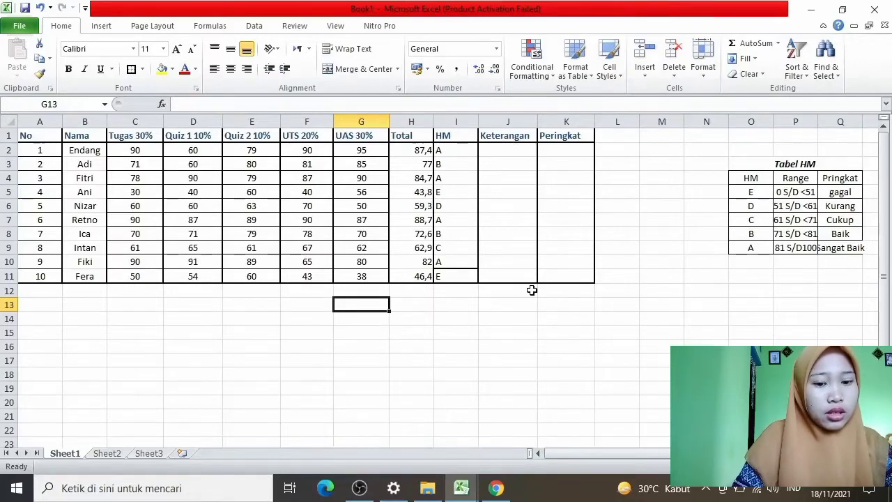
click(468, 490)
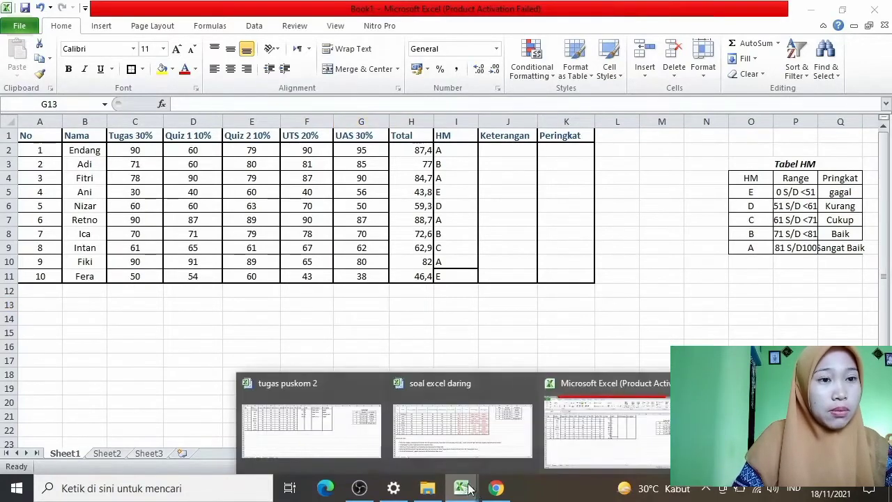
click(423, 443)
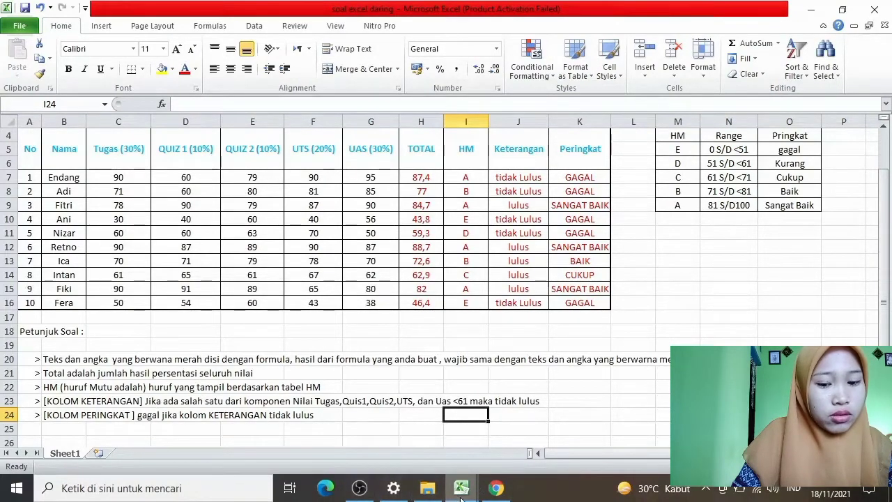
mouse_move(460, 491)
click(576, 462)
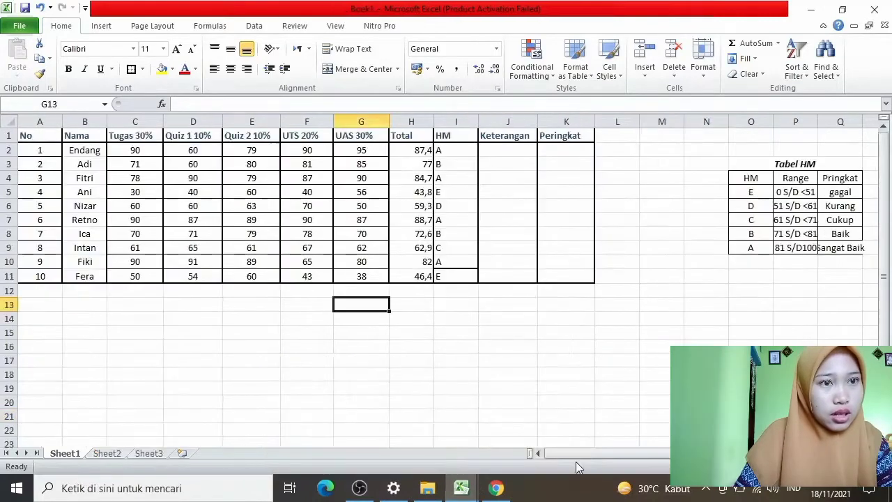
Start the Keterangan formula in J2 with the failing condition on the Quiz 1 score: =if(D2<61;"tidak lulus".
double_click(505, 153)
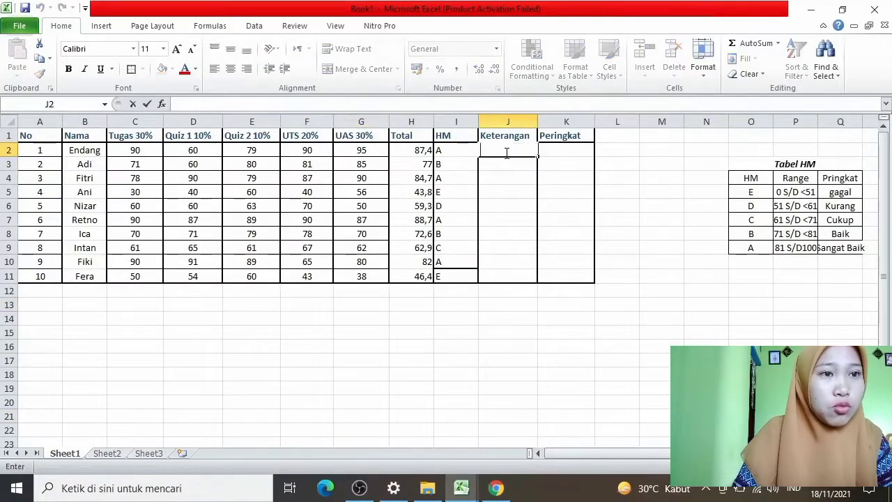
text(=)
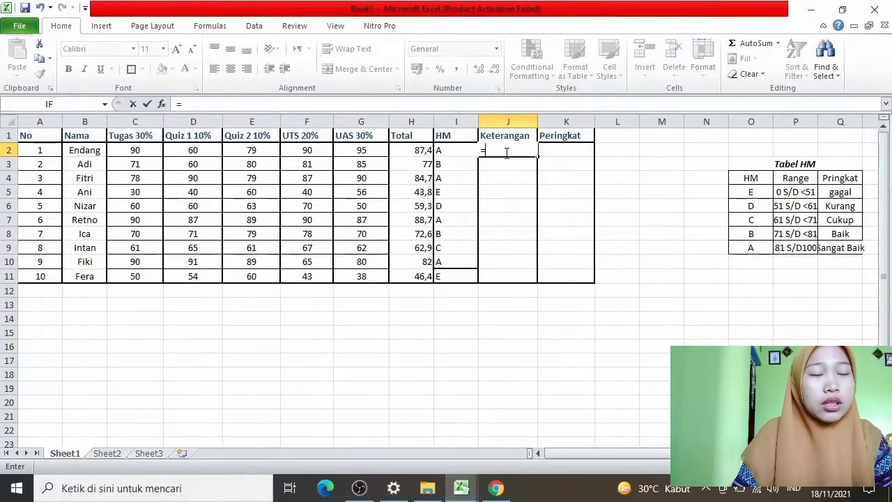
text(if()
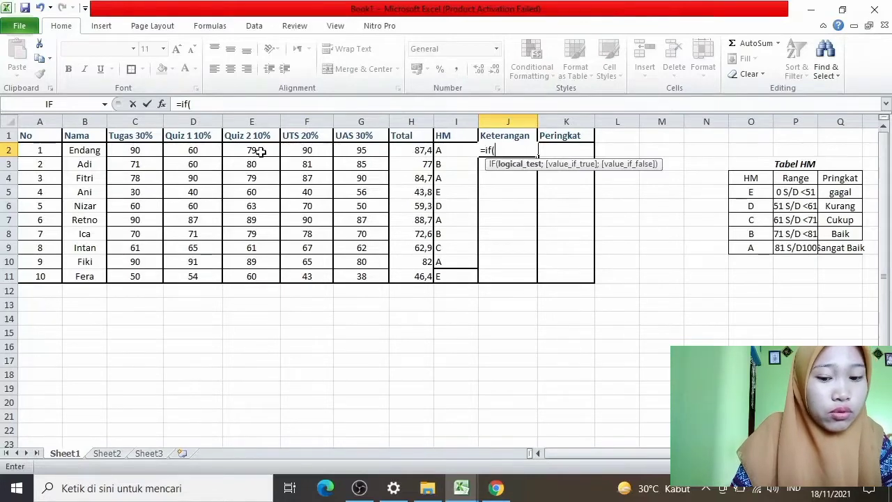
click(212, 150)
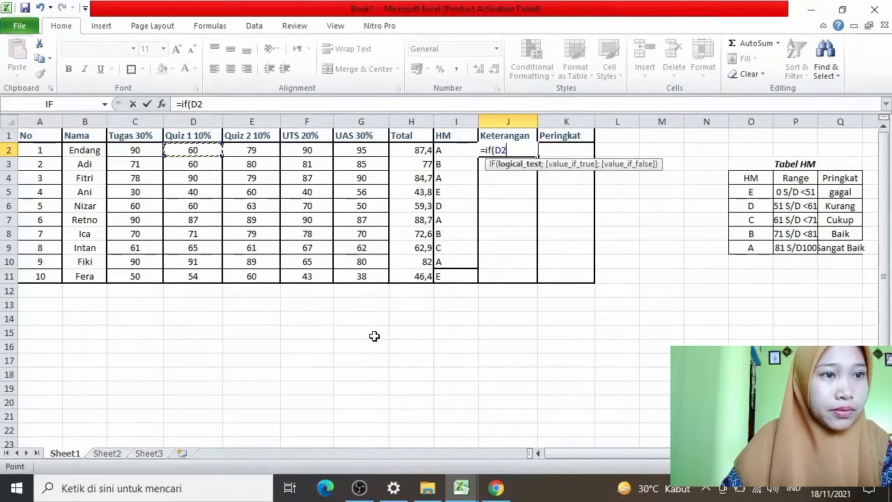
text(<)
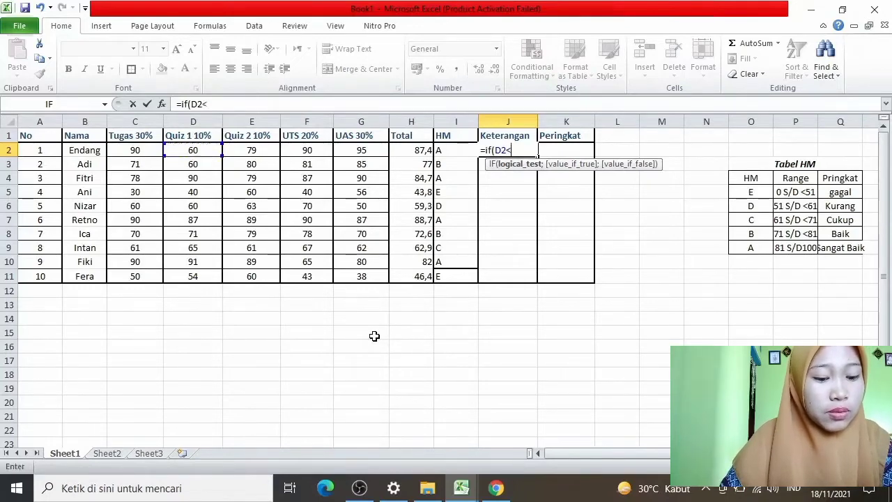
text(6)
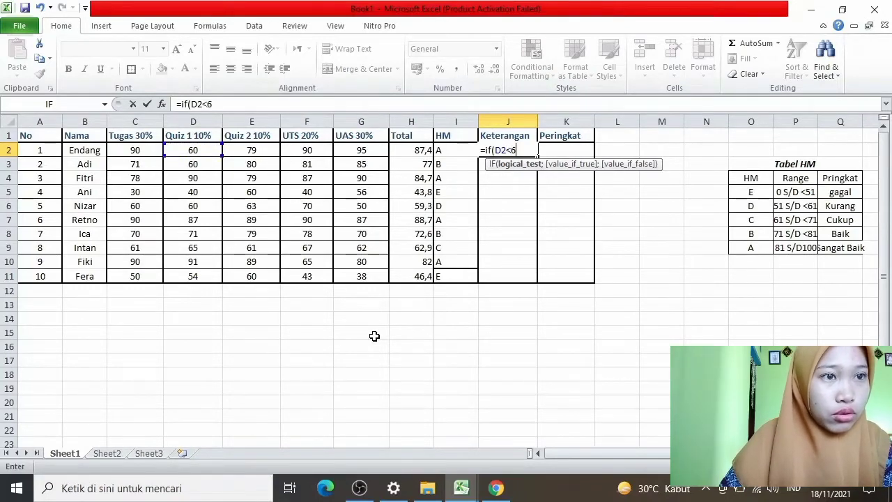
text(2)
key(BackSpace)
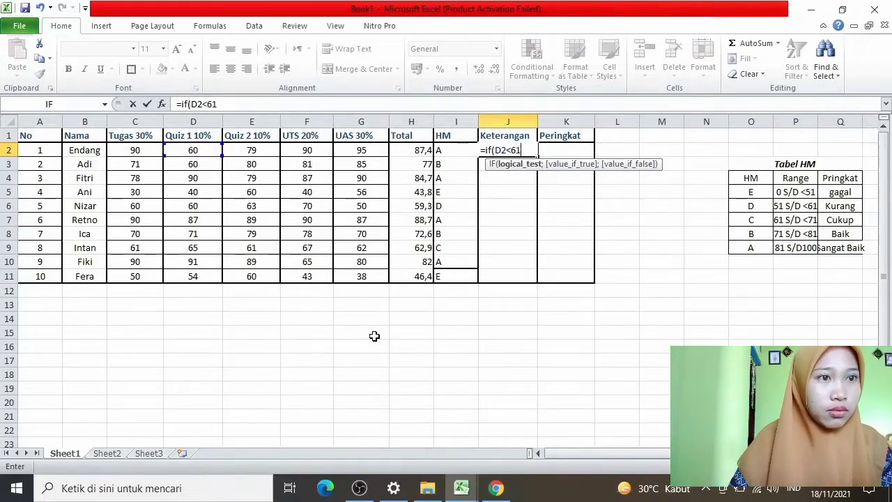
text(1;)
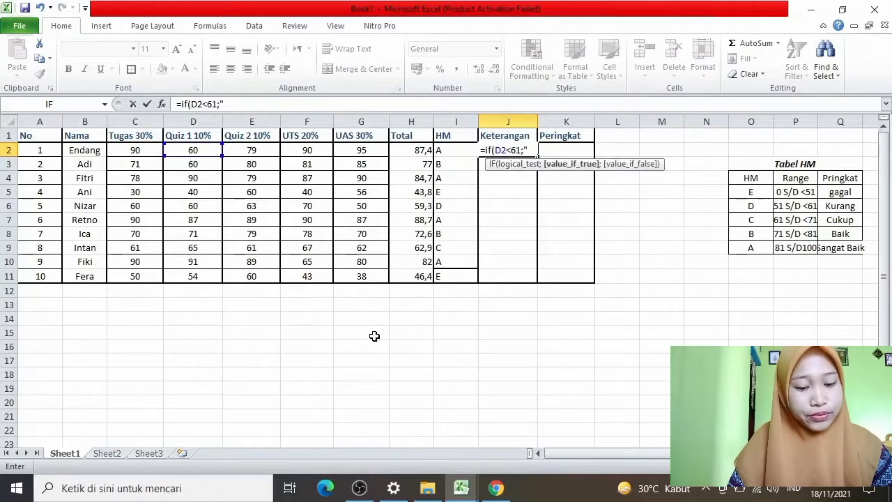
text("t)
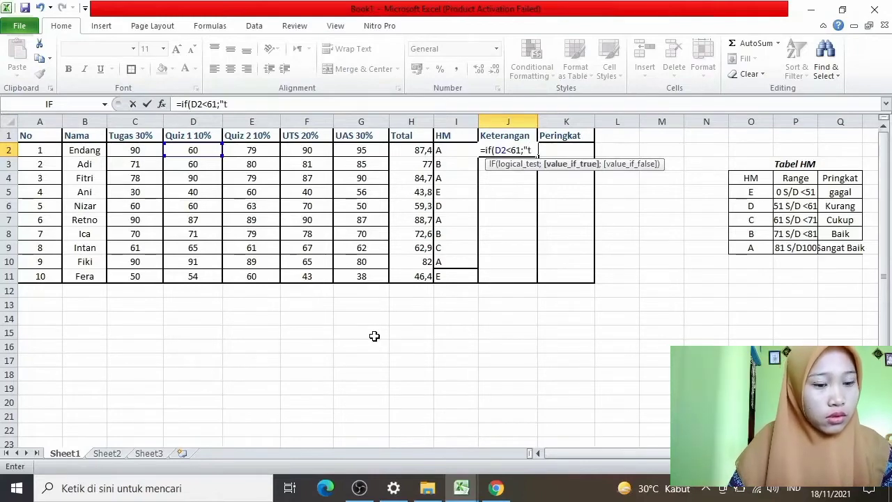
text(idak l)
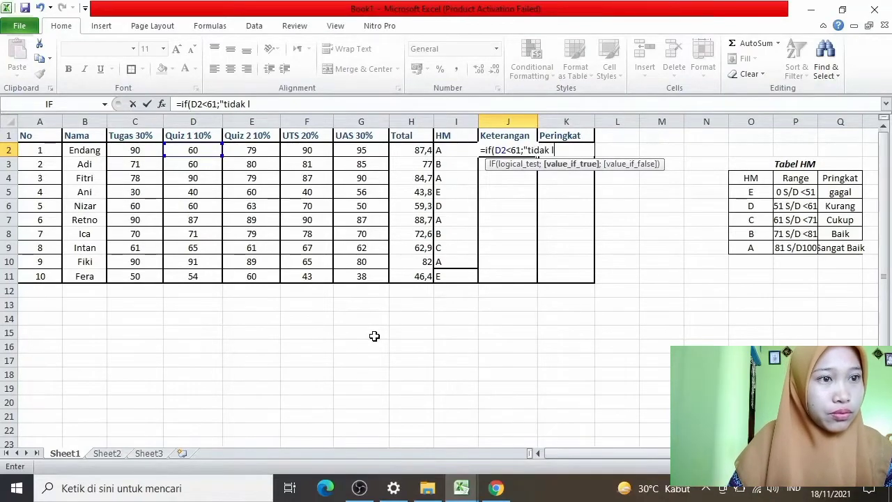
text(ulus)
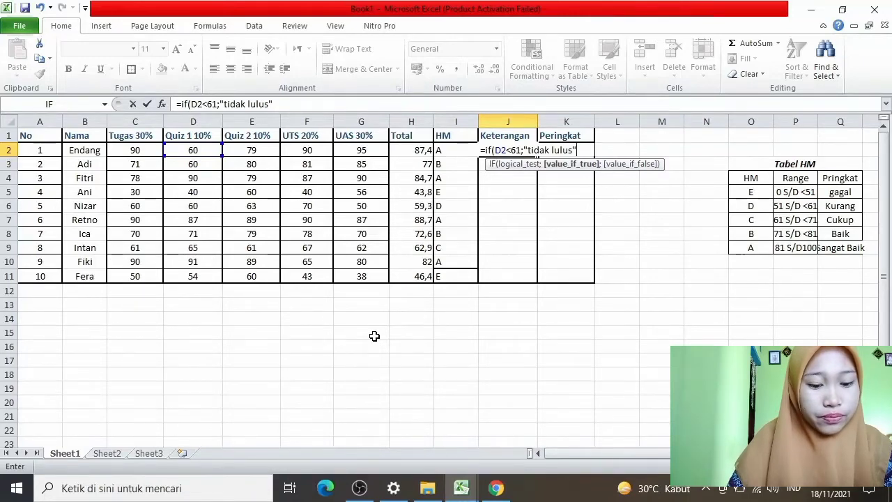
Finish the J2 formula with the passing condition ;if(D2>61;"lulus")) and enter it.
text(;)
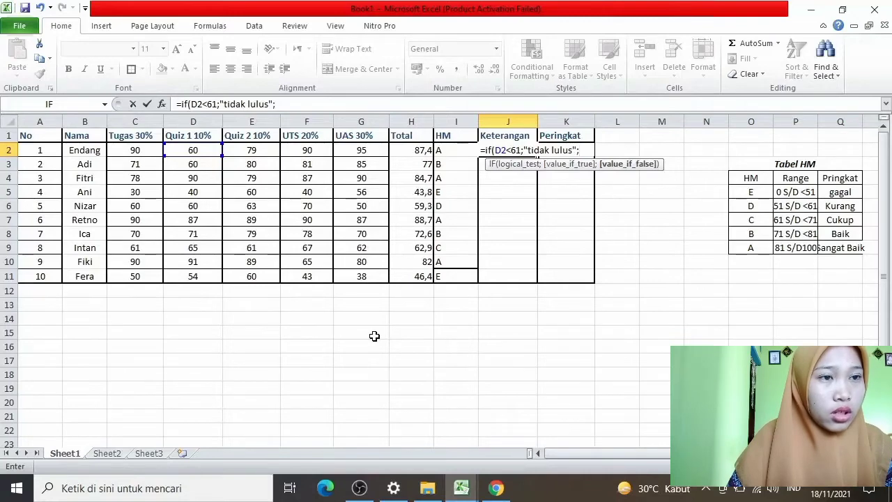
text(if)
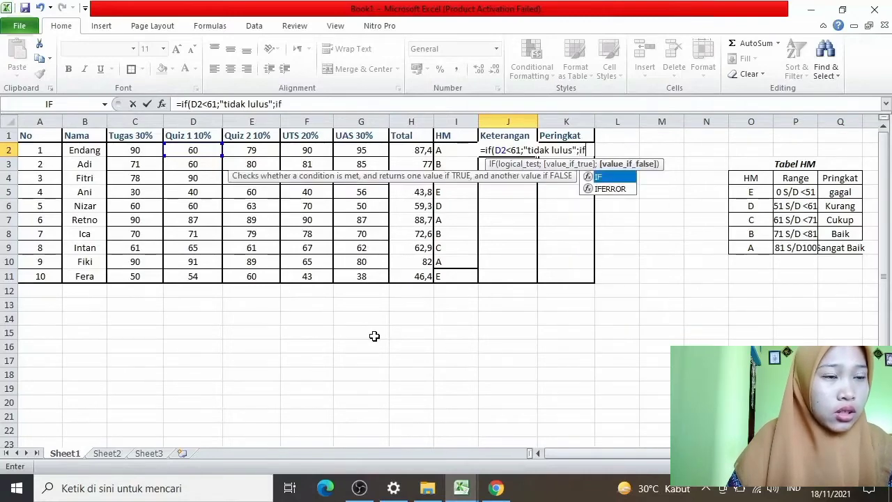
text(()
click(192, 150)
text(>)
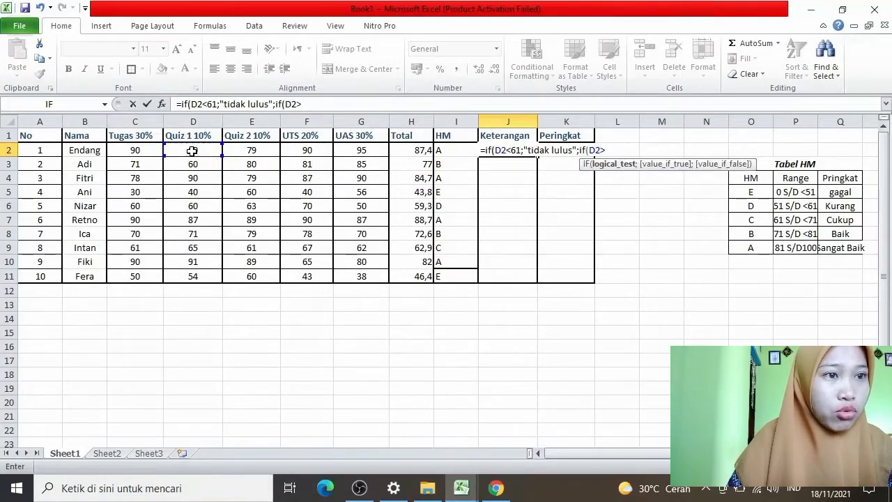
text(61)
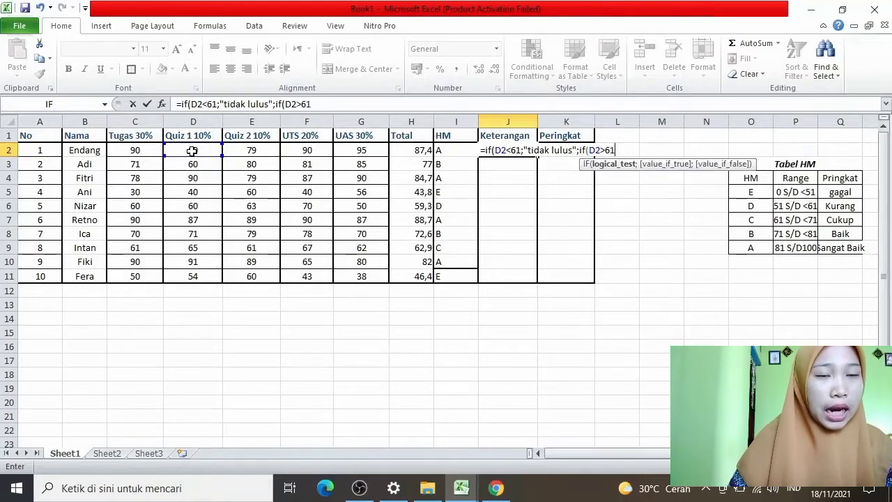
text(;")
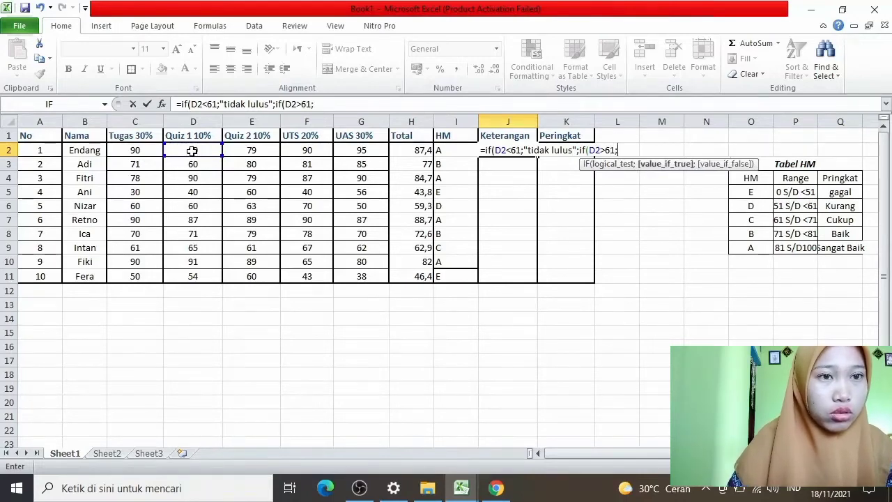
text(l)
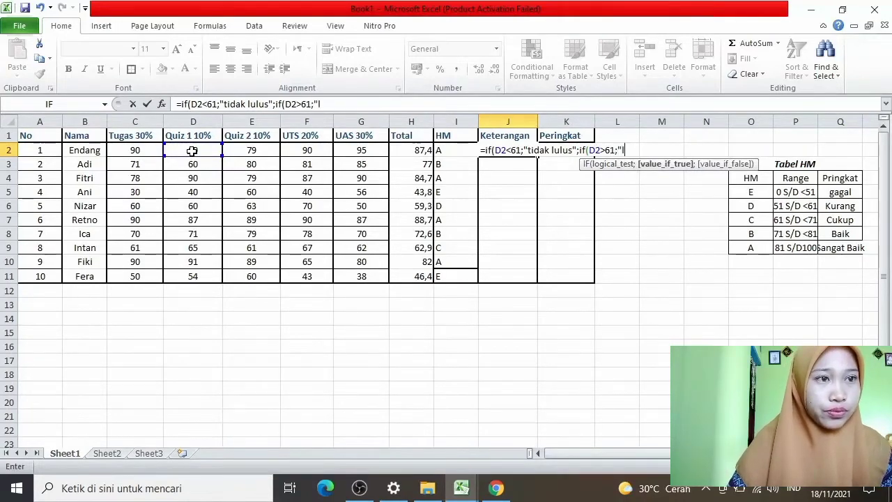
text(ulus)
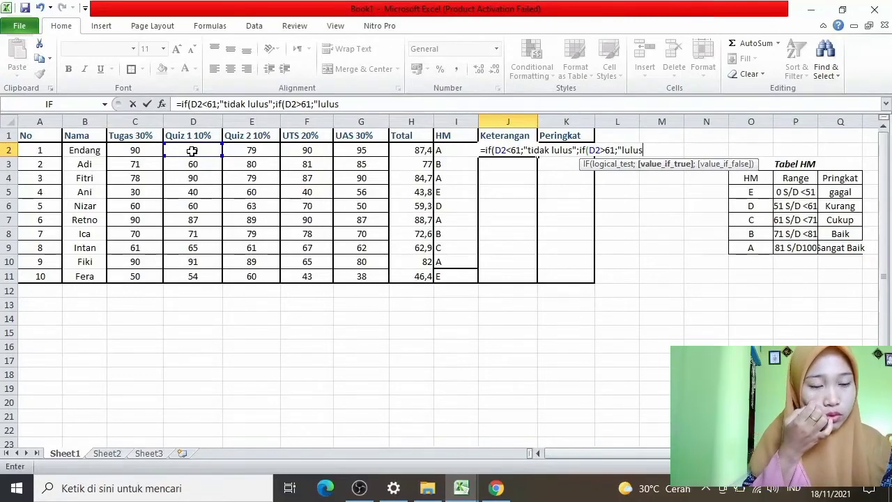
text(")
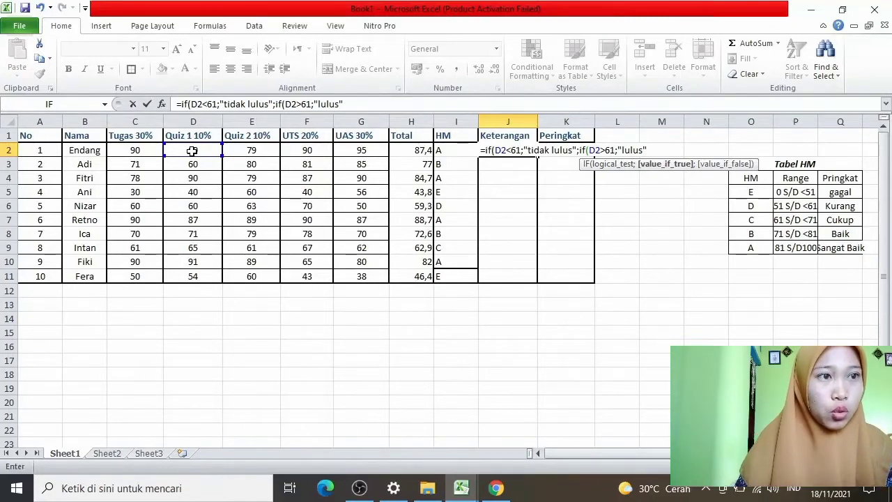
text()))
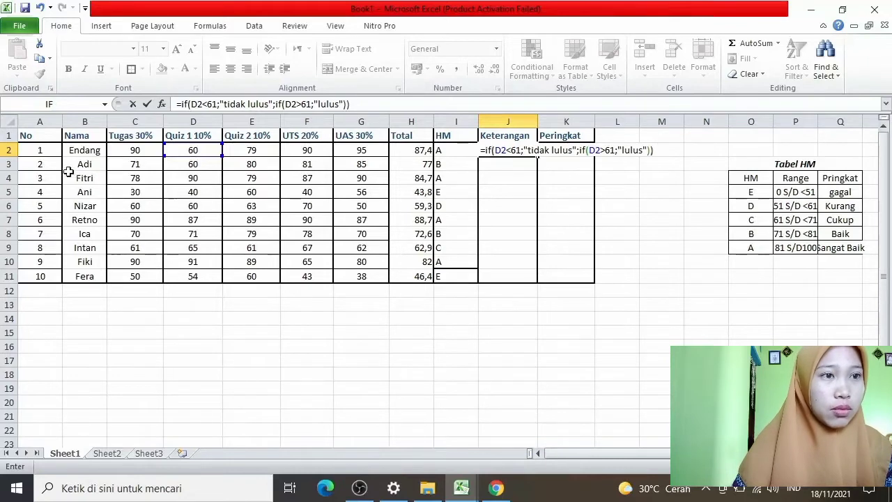
key(BackSpace)
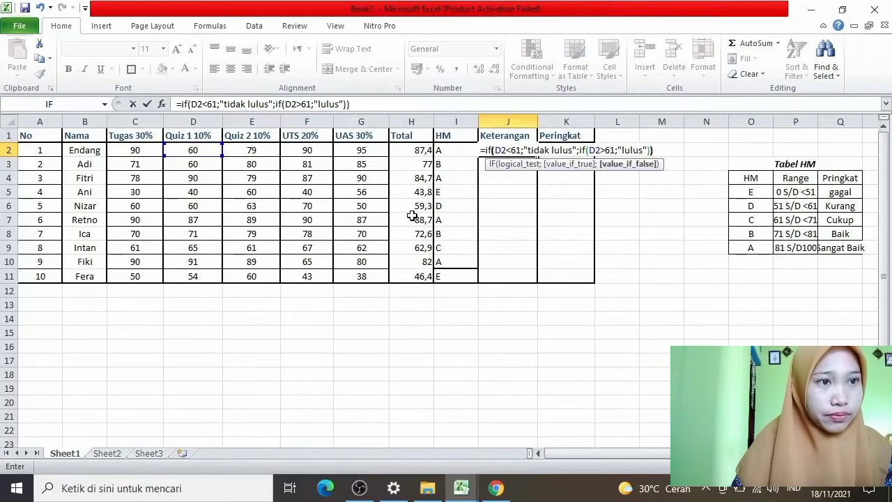
text())
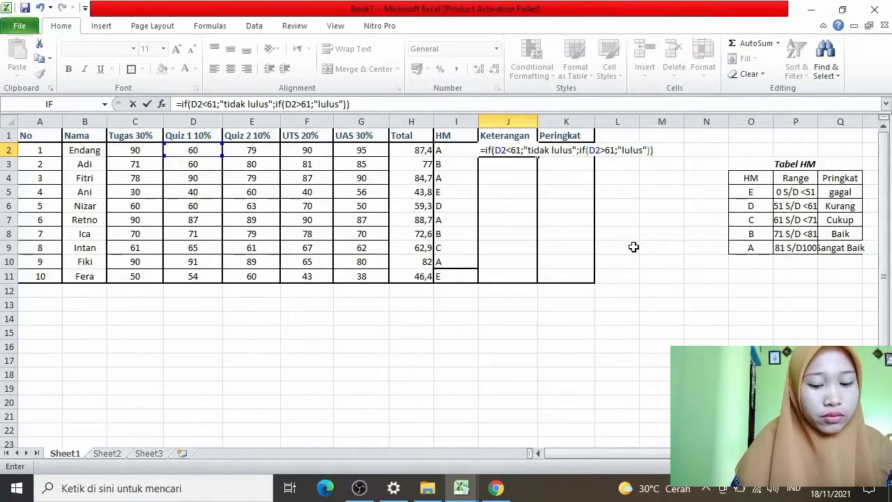
key(Return)
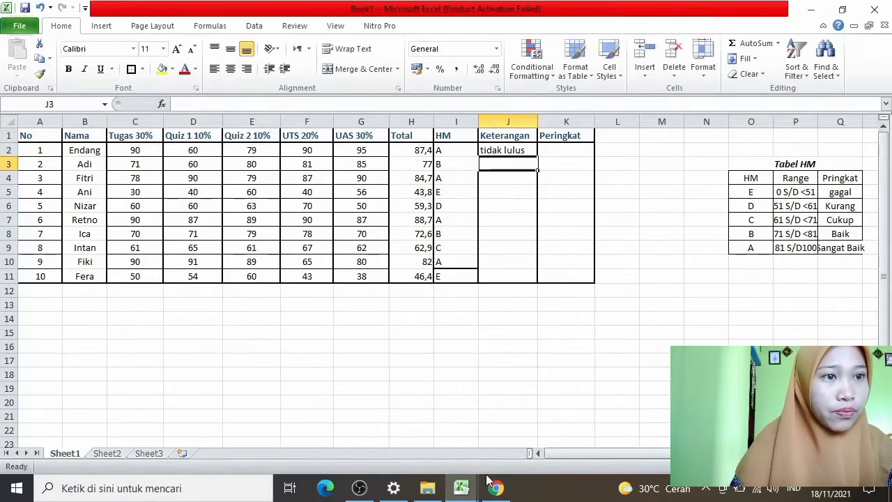
Check the Keterangan column in the soal excel daring workbook, and fill the J2 formula down to J11 in Book1.
click(462, 488)
click(445, 435)
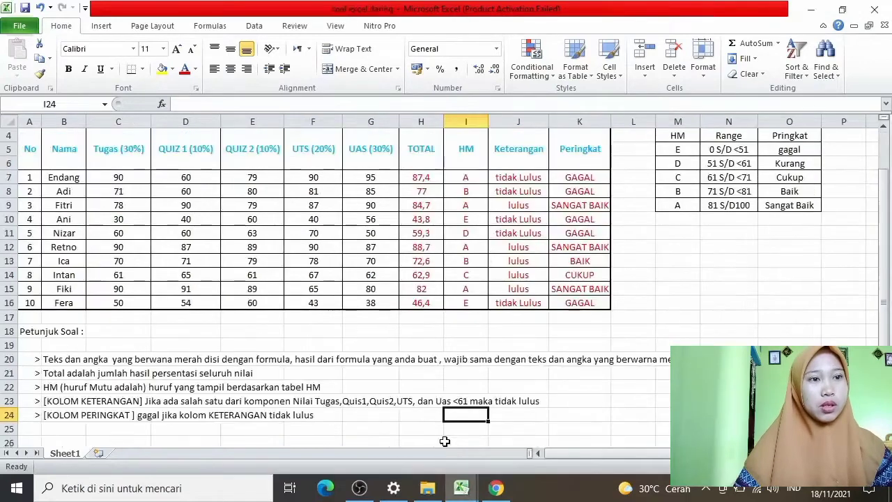
click(462, 488)
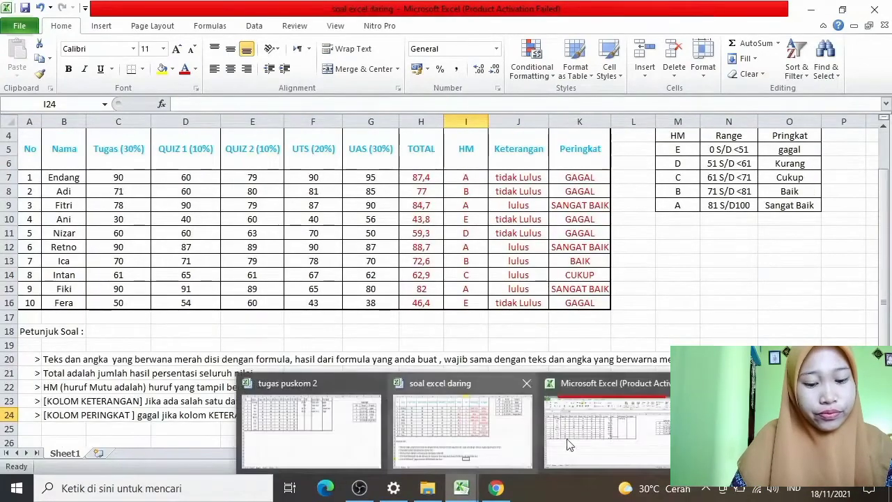
click(568, 434)
click(533, 150)
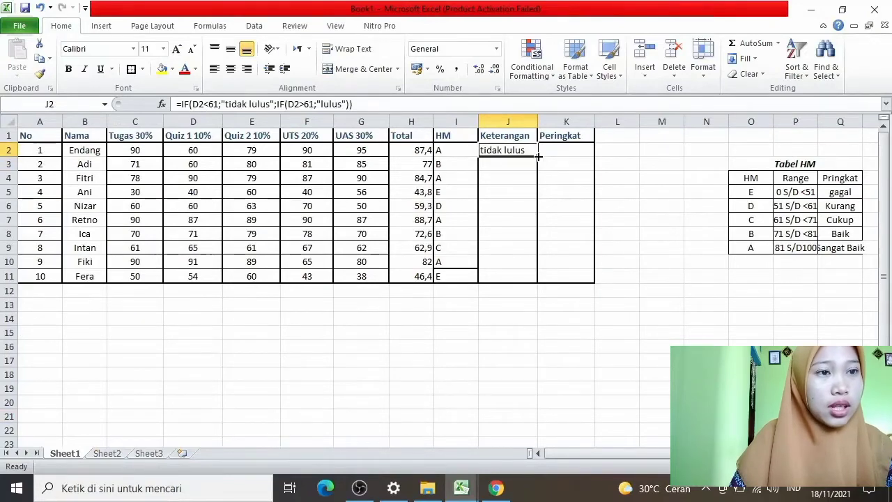
drag(538, 157, 534, 279)
click(646, 247)
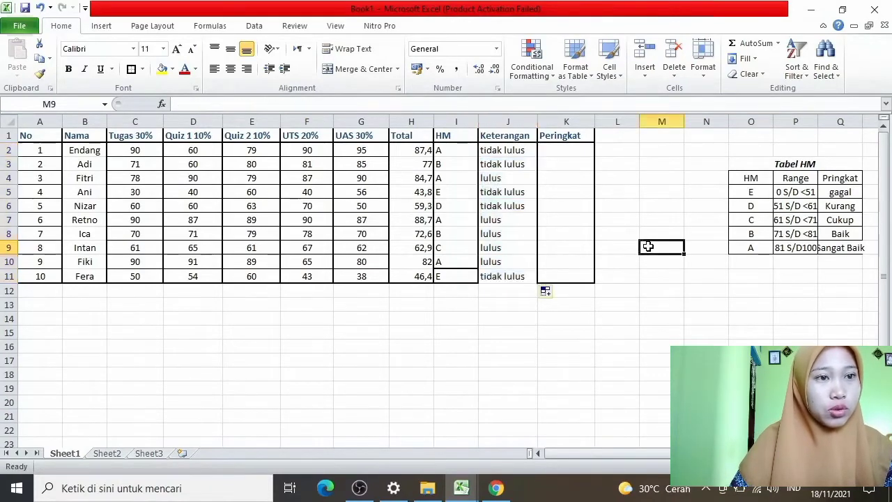
click(502, 282)
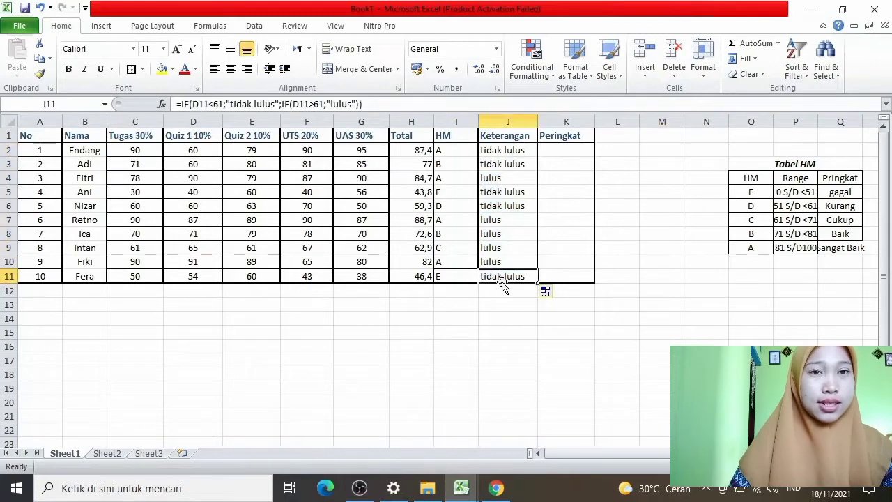
Apply a top and bottom border to J11, the last Keterangan cell.
click(508, 304)
click(507, 278)
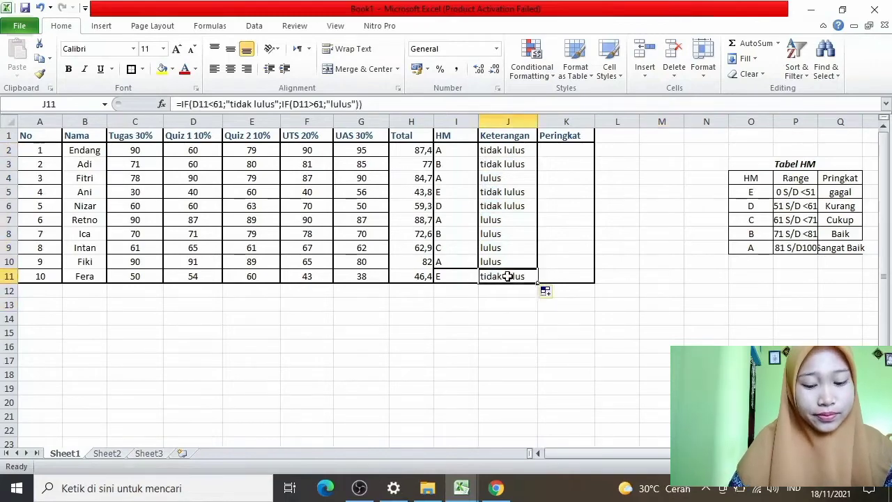
click(142, 69)
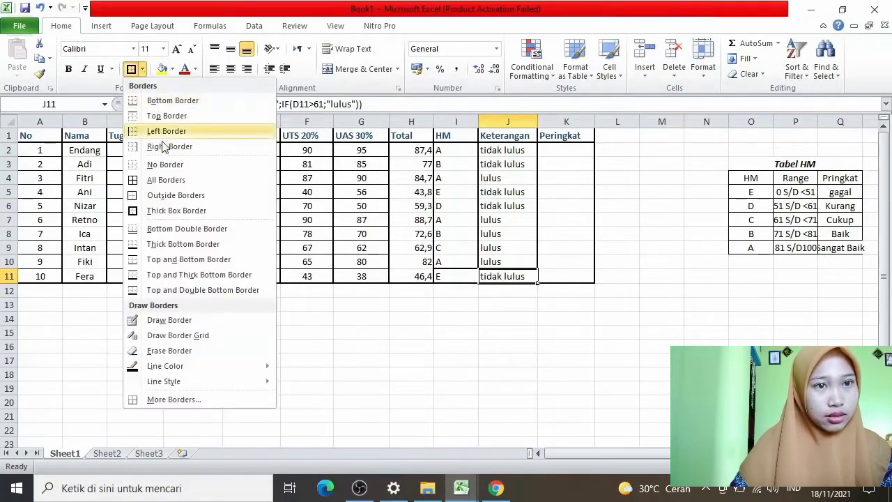
click(182, 259)
click(428, 342)
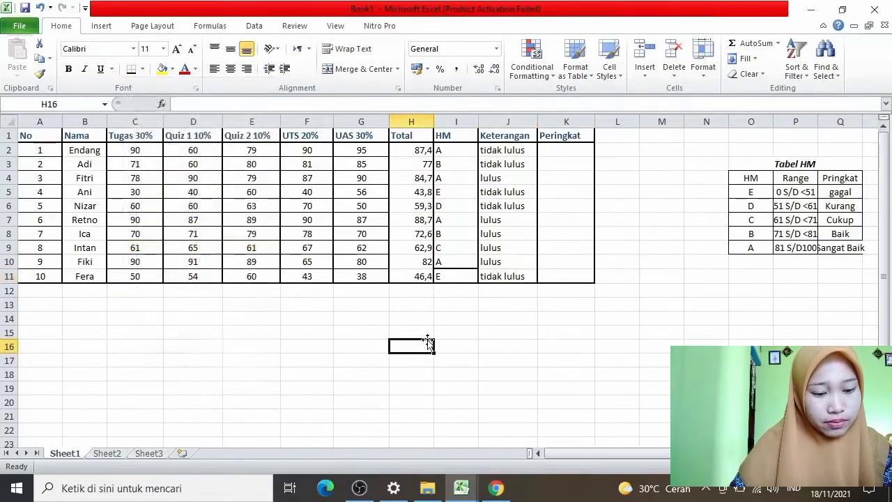
click(449, 276)
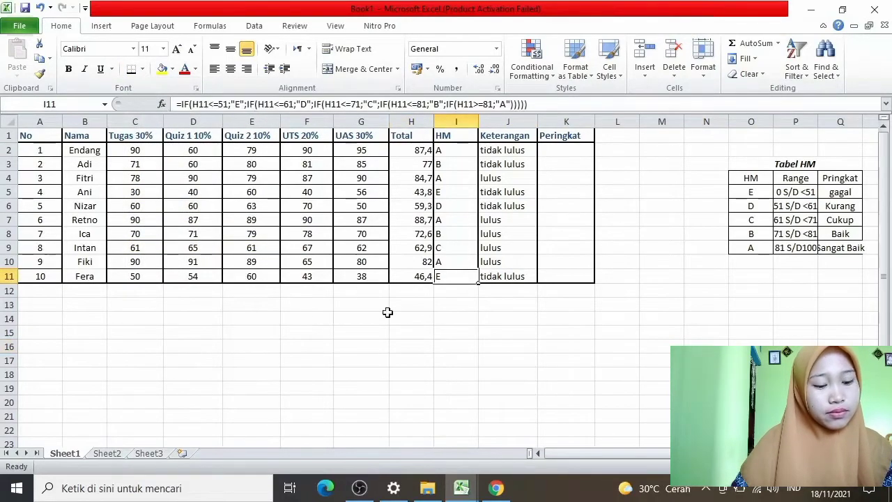
key(Right)
key(Right)
key(Right)
key(Right)
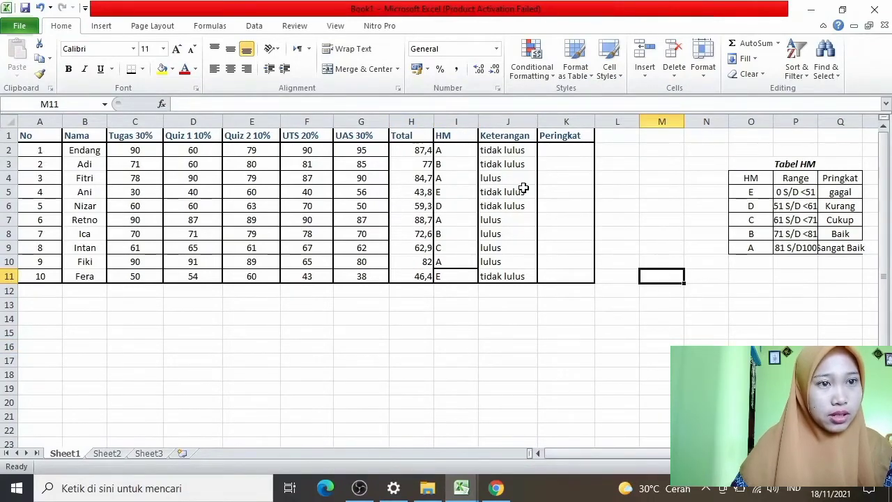
Review the Peringkat column and its rule in the soal excel daring workbook, and select K2 in Book1.
mouse_move(461, 487)
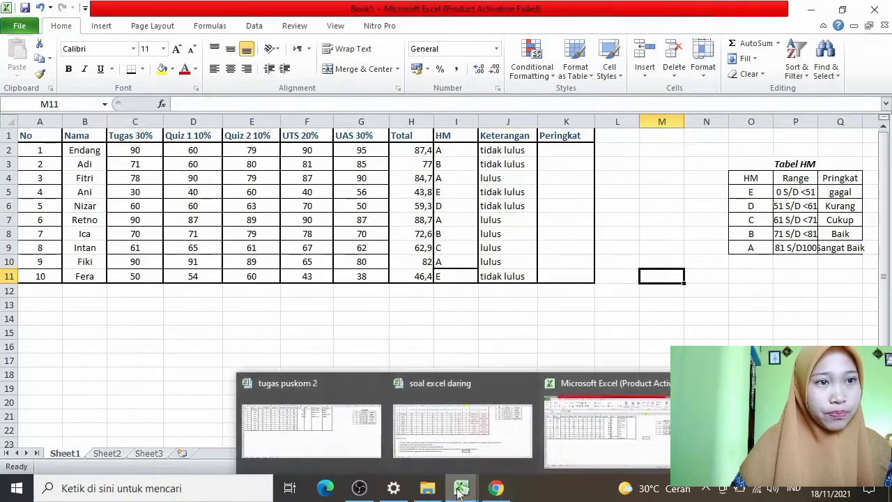
click(450, 443)
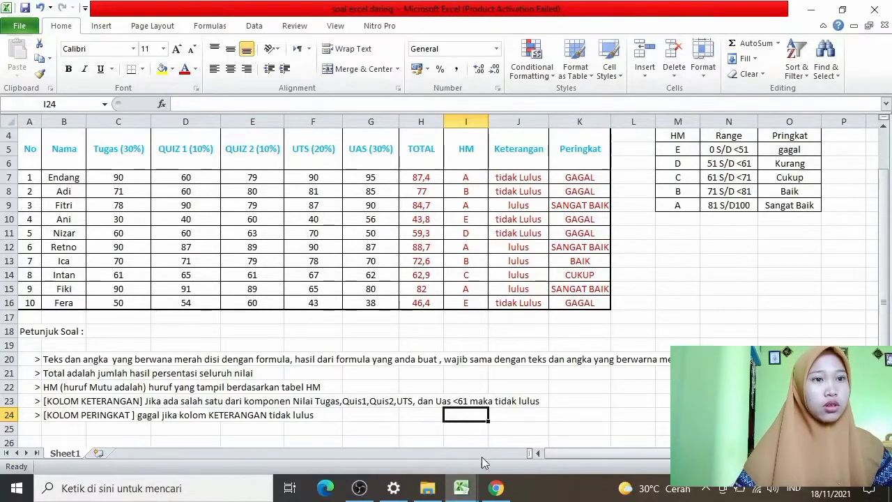
mouse_move(460, 488)
click(561, 430)
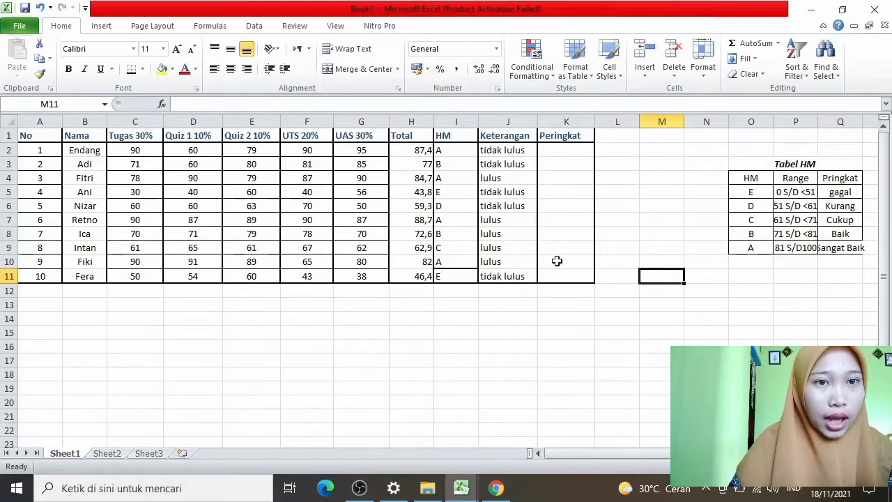
click(576, 151)
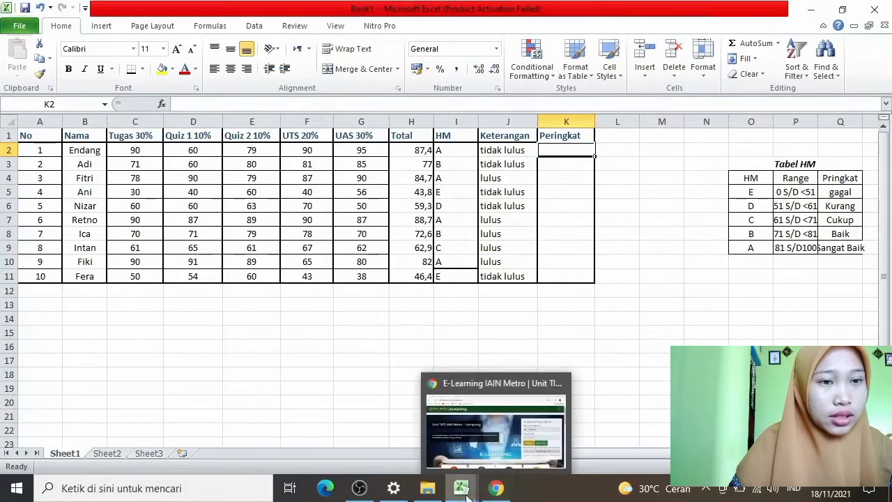
mouse_move(461, 489)
click(394, 455)
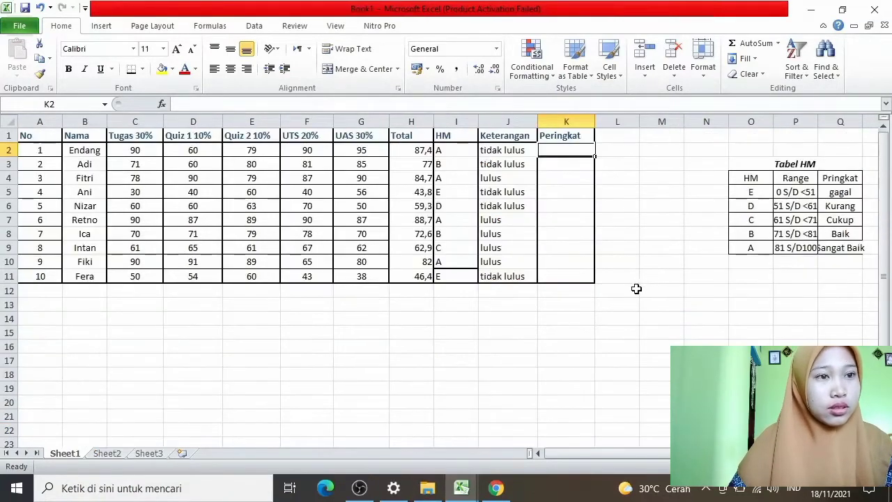
Copy the full HM formula text from I2 and paste it into K2 under Peringkat.
double_click(466, 150)
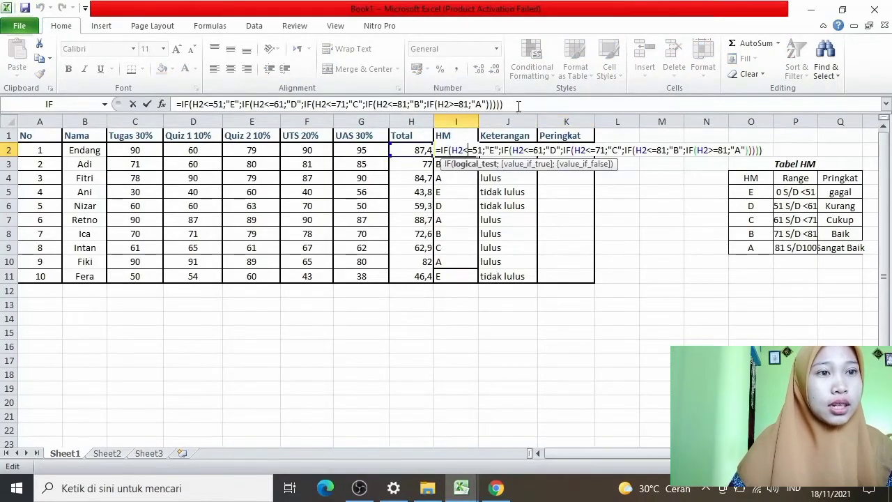
drag(518, 105, 284, 89)
key(ctrl+c)
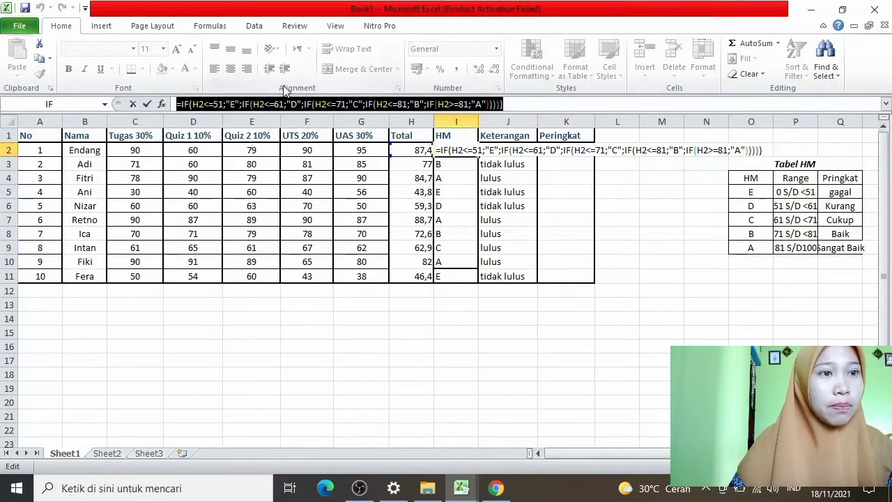
click(524, 104)
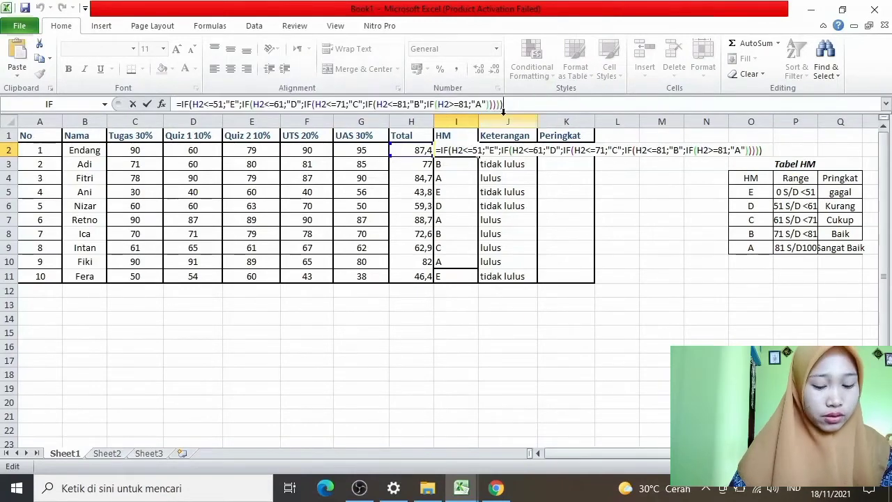
click(611, 168)
click(569, 152)
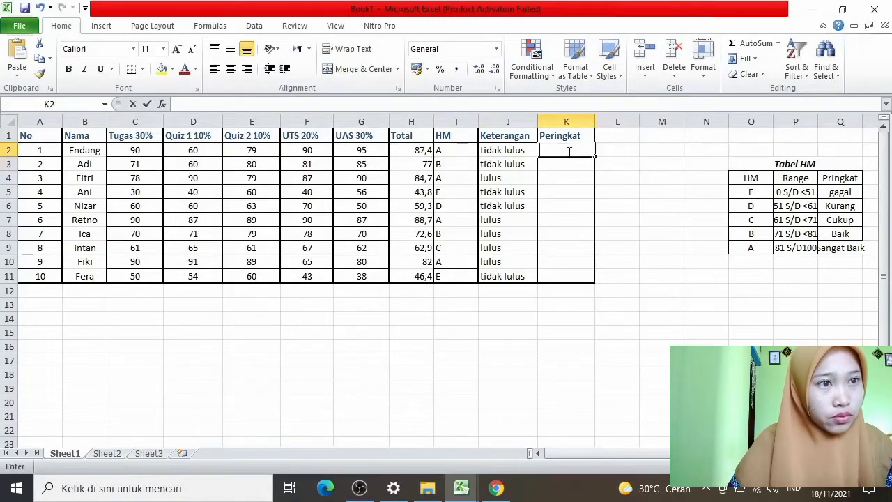
key(ctrl+v)
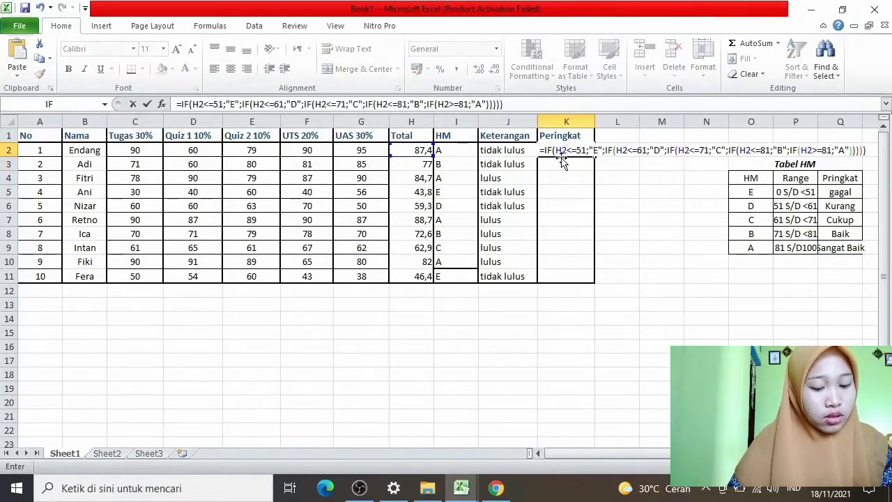
Replace the results "E" and "D" in the K2 formula with "GAGAL".
click(597, 149)
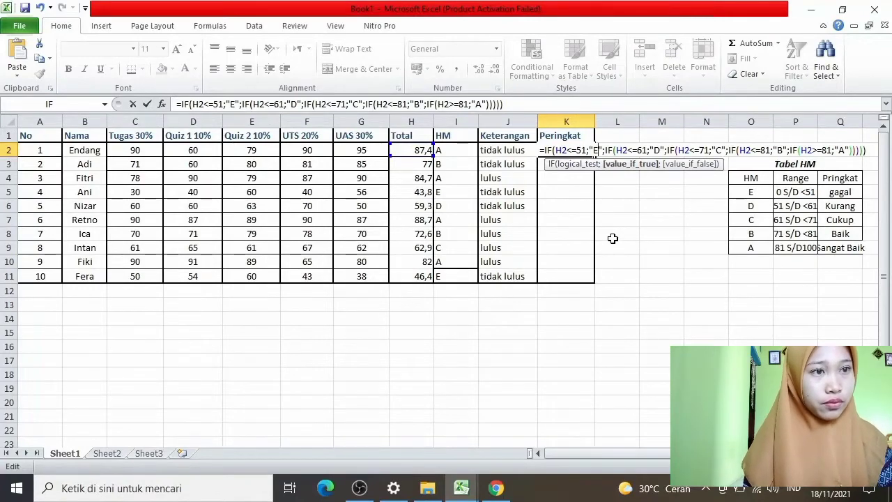
key(BackSpace)
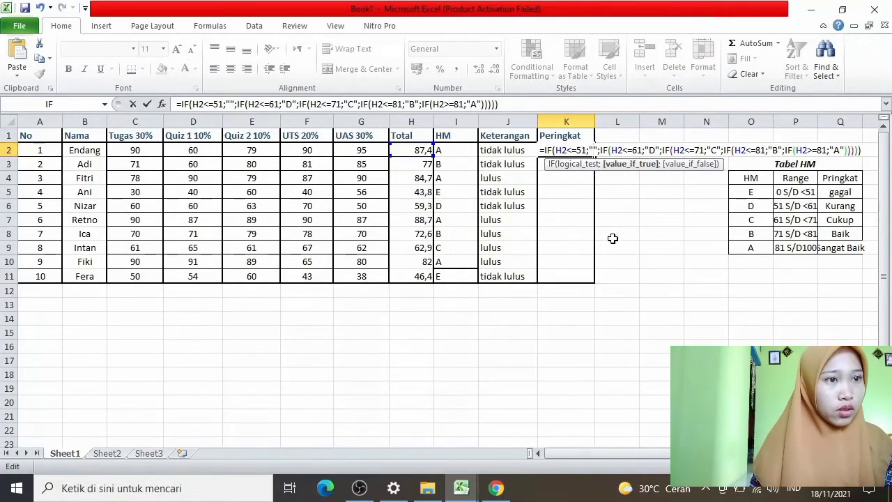
text(GAGA)
text(L)
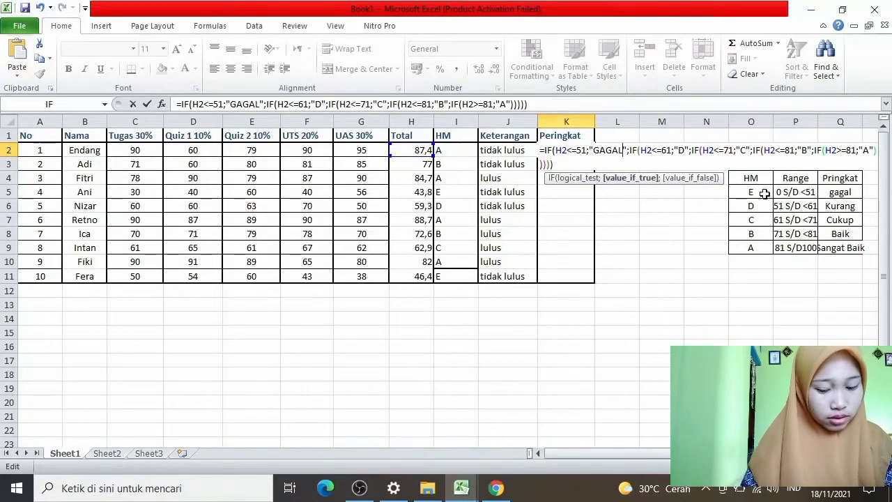
click(686, 152)
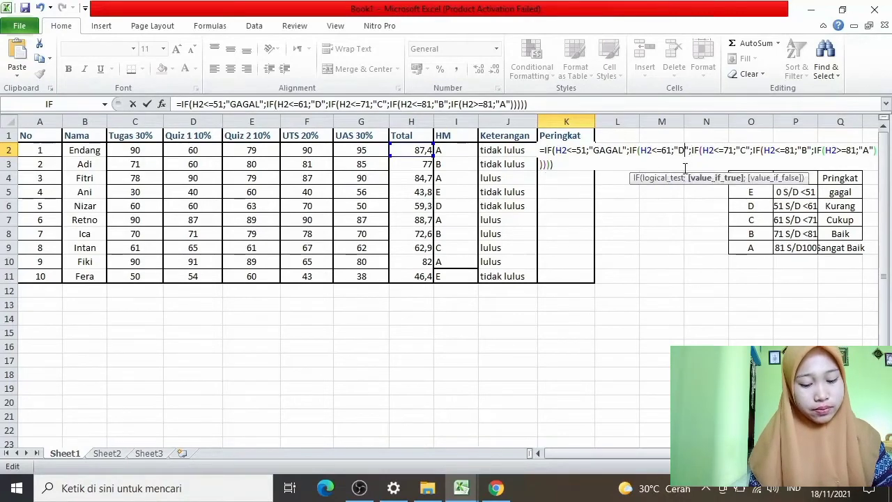
key(BackSpace)
text(GAGA)
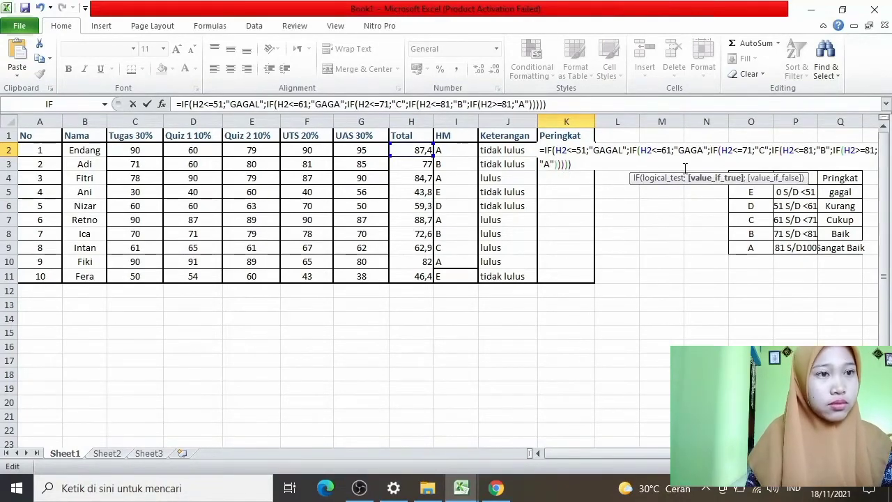
text(L)
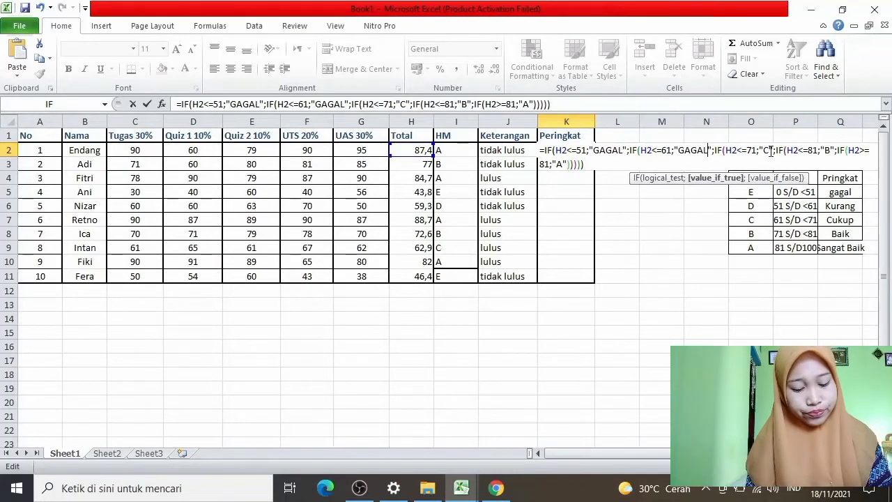
Replace the result "C" in the K2 formula with "CUKUP" and "B" with "BAIK".
click(769, 151)
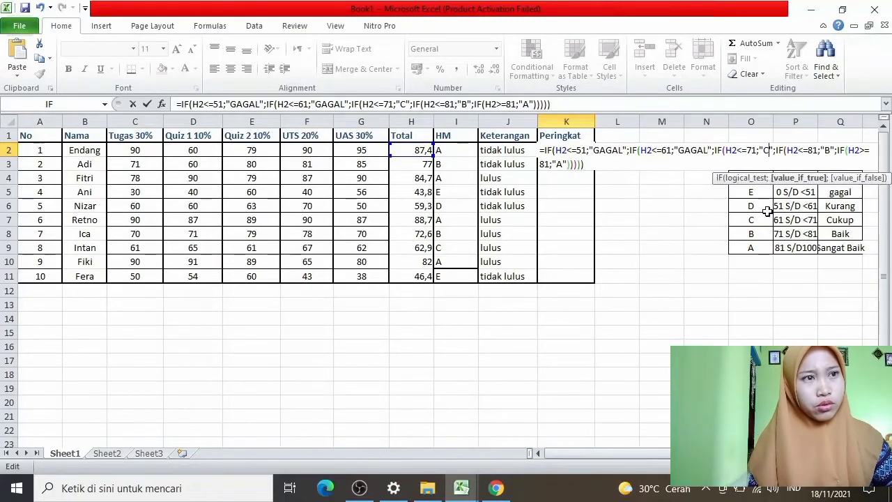
key(BackSpace)
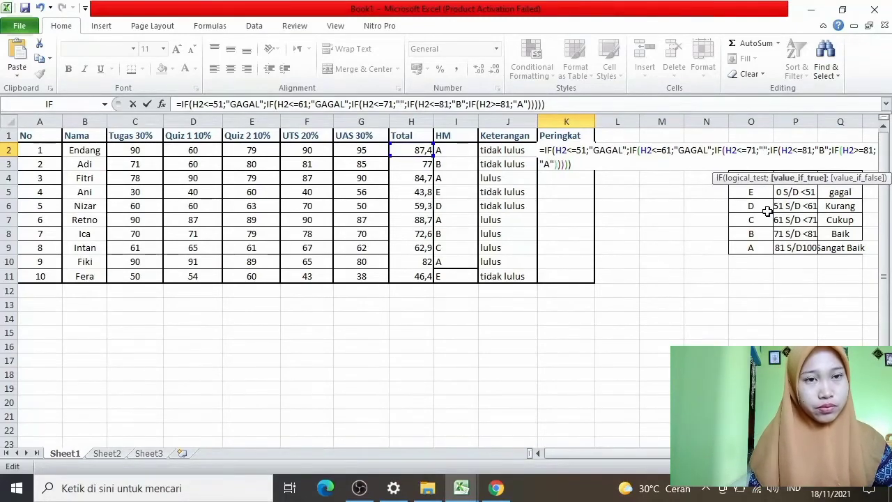
text(CUKU)
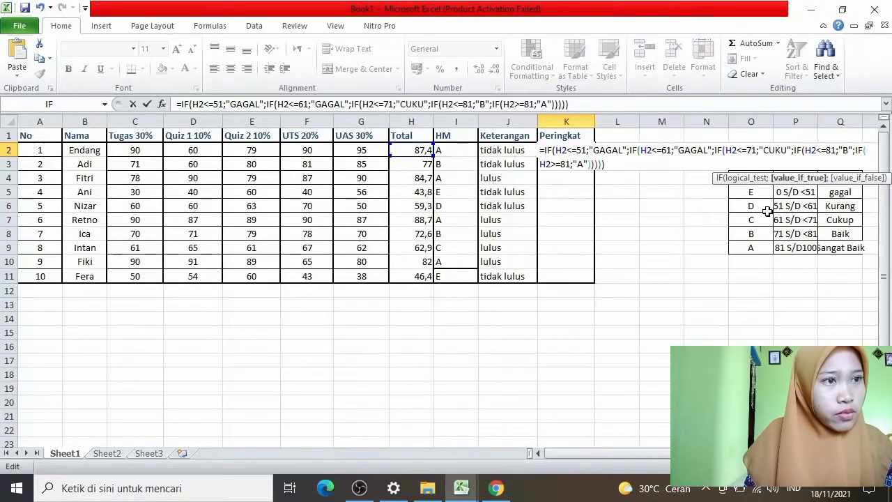
text(P)
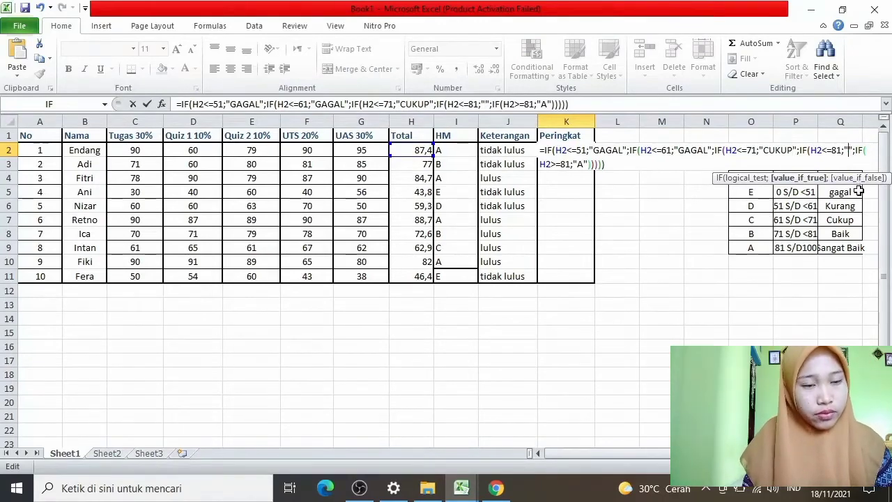
text(AIK)
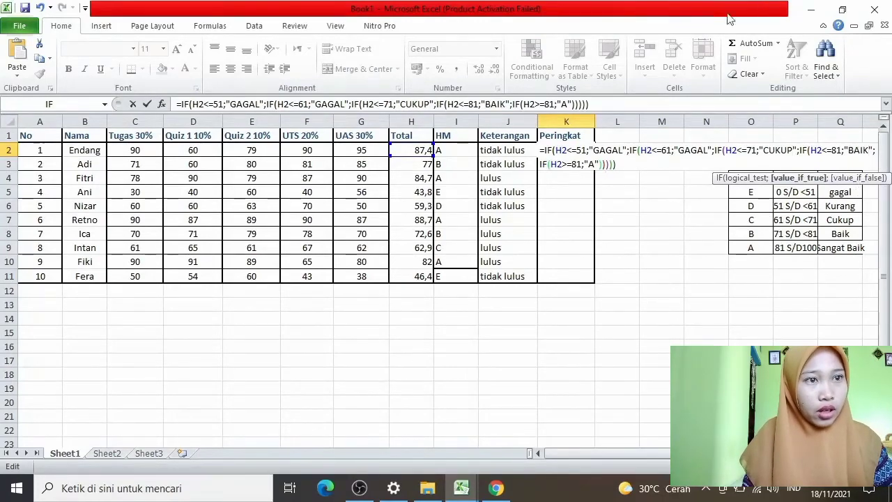
Replace the last result "A" in the K2 formula with "SANGAT BAIK".
click(595, 168)
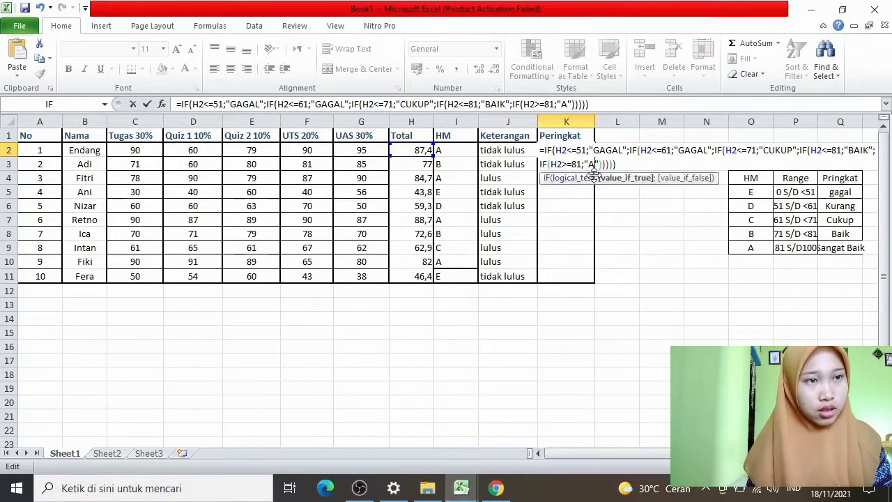
key(BackSpace)
text(SANGAT)
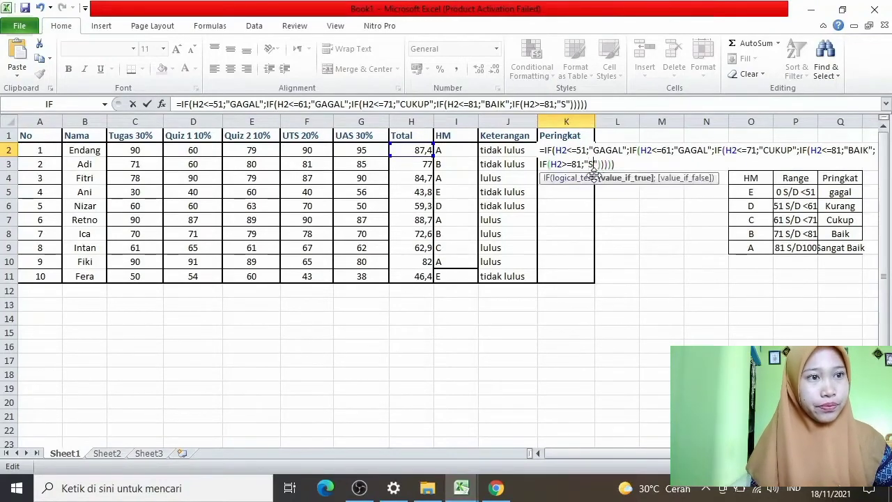
text( BAIK)
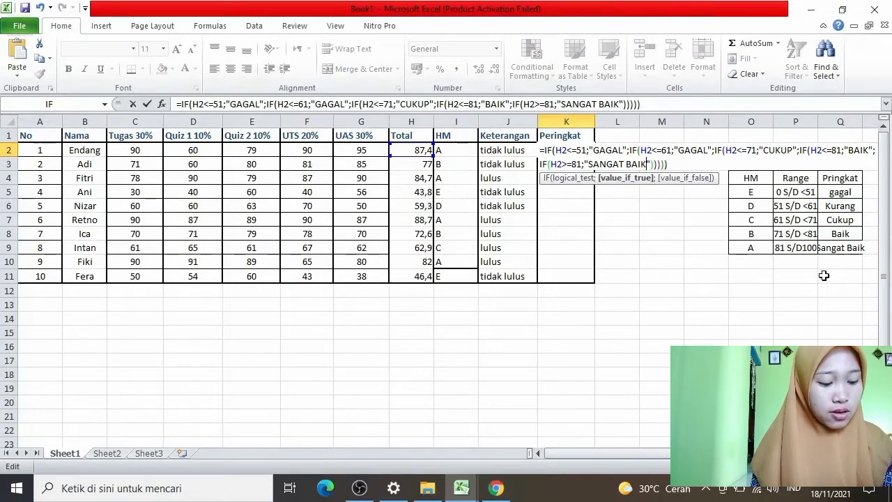
Change the cell reference in the first condition (<=51) of the K2 formula to D2.
key(Home)
key(Right)
key(Right)
key(Right)
key(Right)
key(Right)
key(Right)
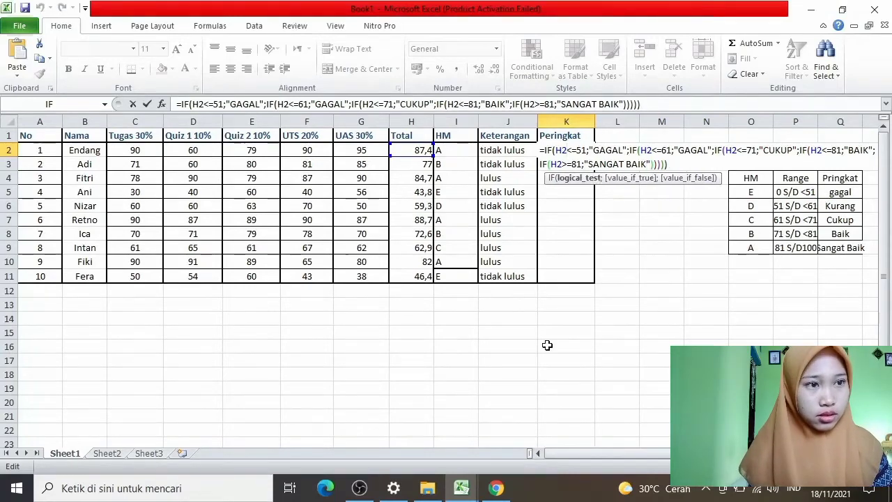
key(BackSpace)
key(BackSpace)
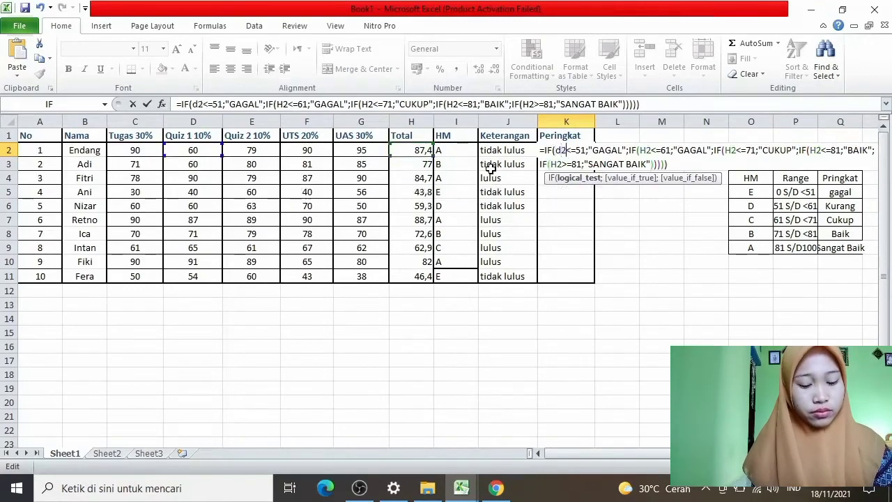
text(d2)
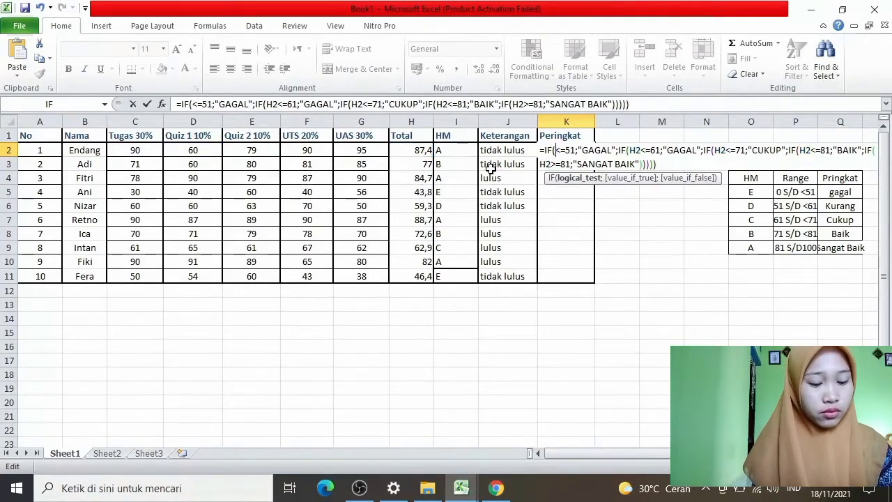
key(BackSpace)
key(BackSpace)
text(D2)
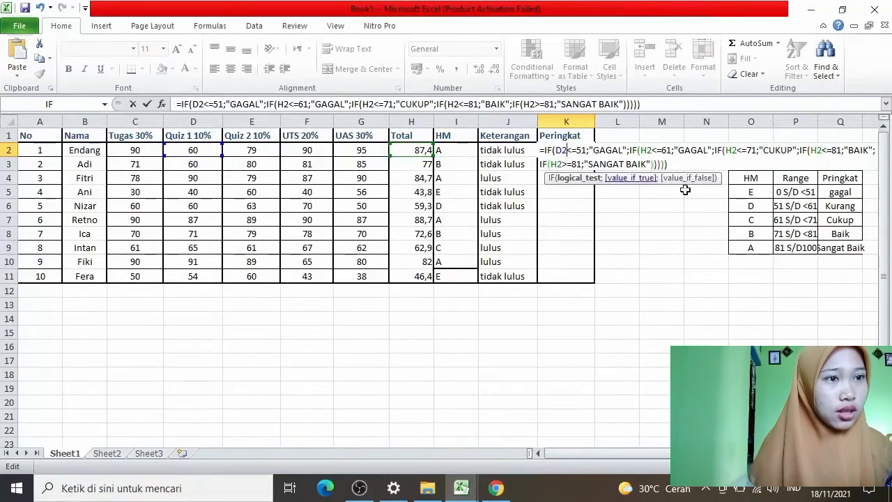
Change the cell references in the second (<=61) and third (<=71) conditions of the K2 formula to D2.
click(648, 150)
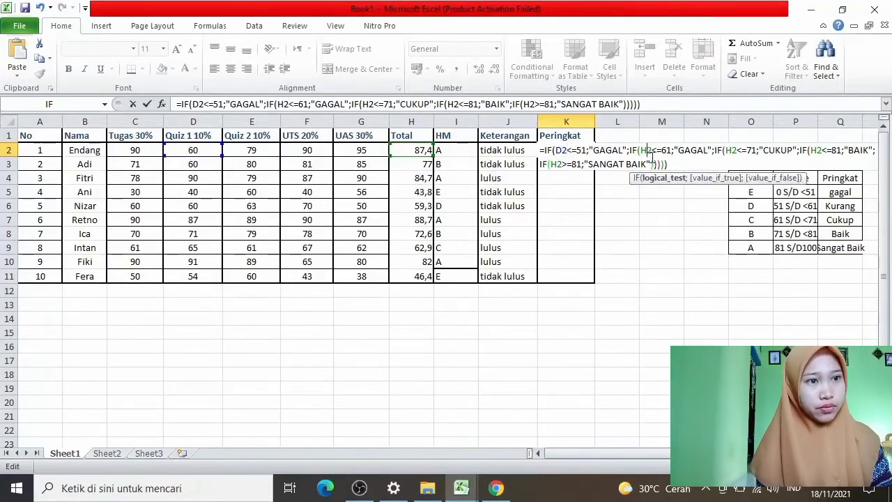
key(BackSpace)
key(BackSpace)
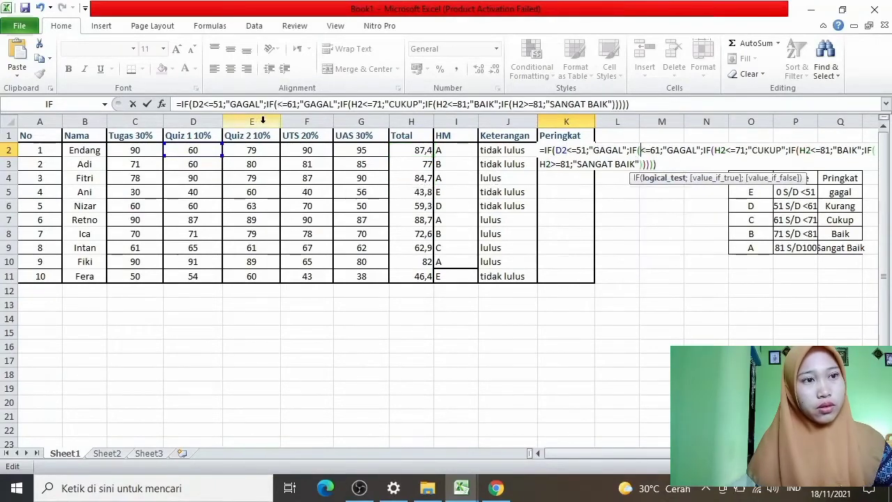
click(208, 151)
click(740, 151)
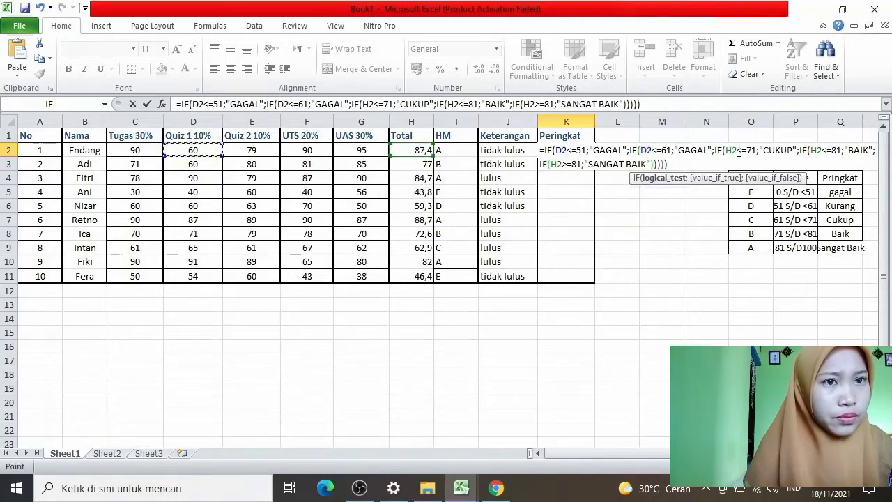
key(BackSpace)
key(BackSpace)
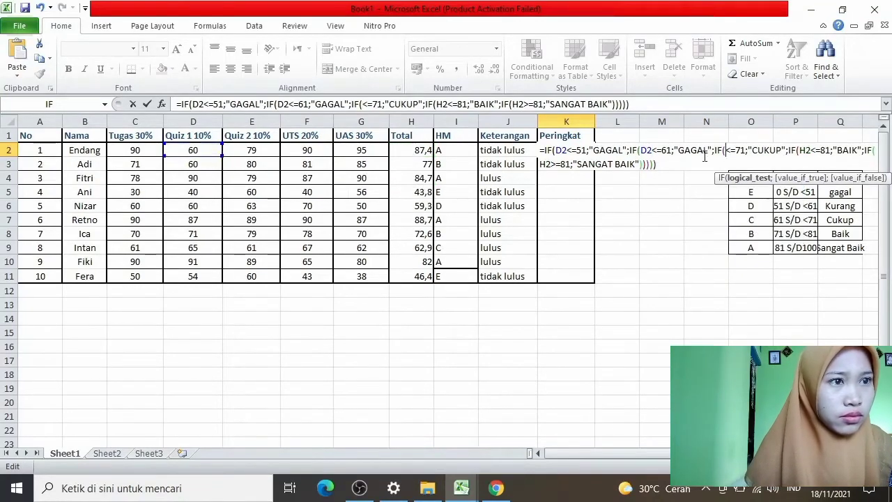
click(191, 150)
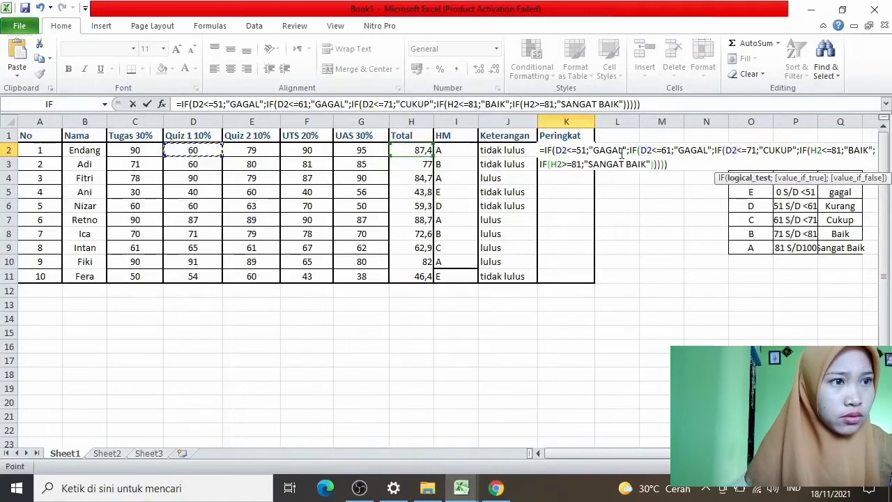
Change the cell references in the fourth (<=81) and last (>=81) conditions of the K2 formula to D2 and enter the formula.
click(821, 151)
key(BackSpace)
key(BackSpace)
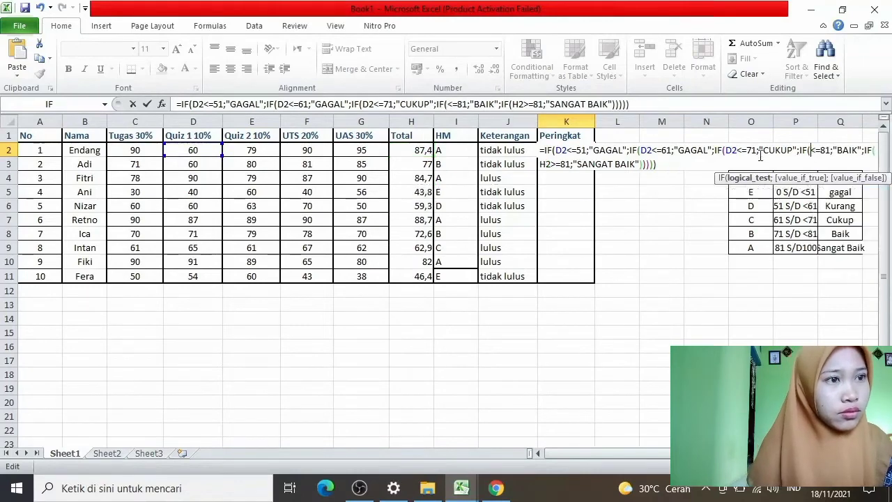
click(207, 150)
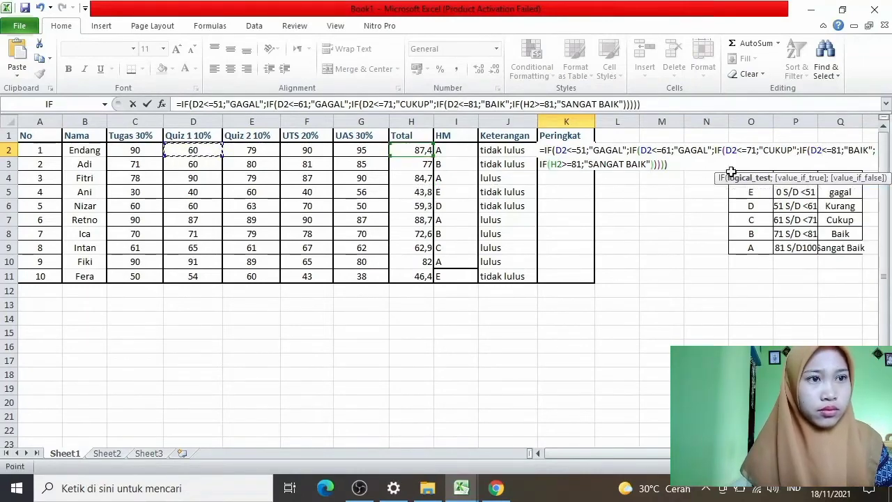
click(559, 165)
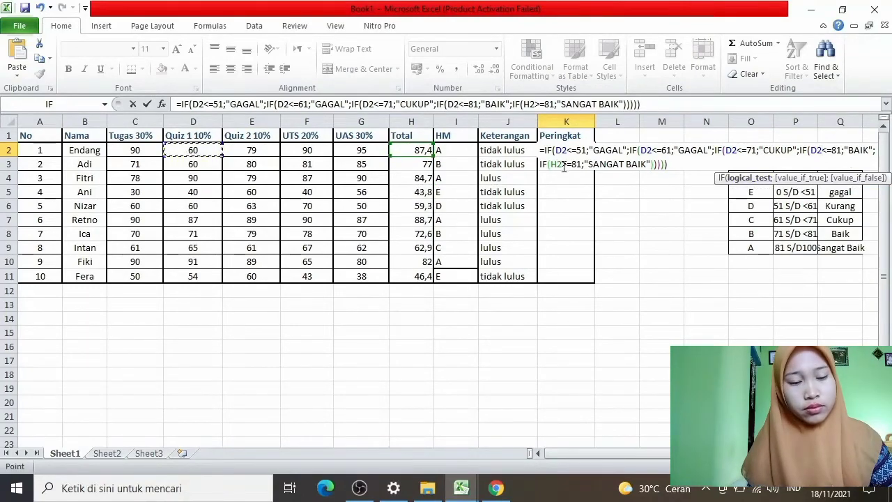
key(BackSpace)
key(BackSpace)
click(193, 149)
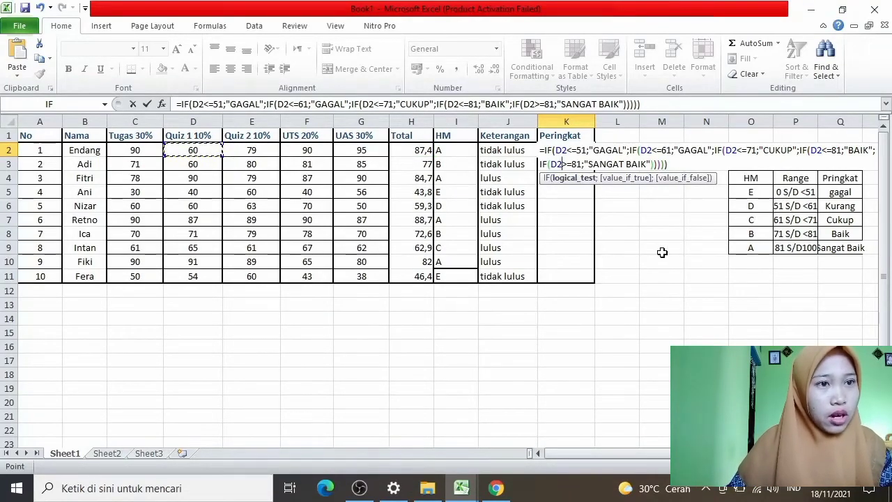
key(Return)
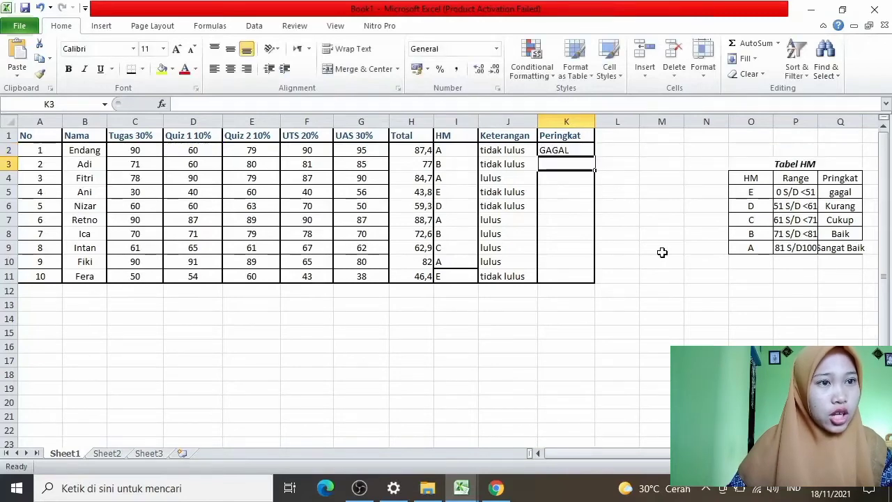
Fill the Peringkat formula from K2 down to K11.
click(588, 150)
drag(594, 158, 594, 282)
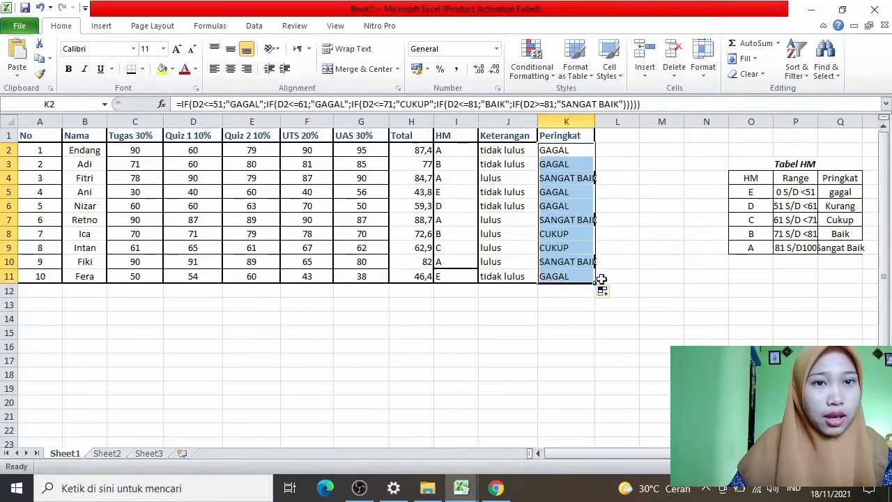
click(617, 274)
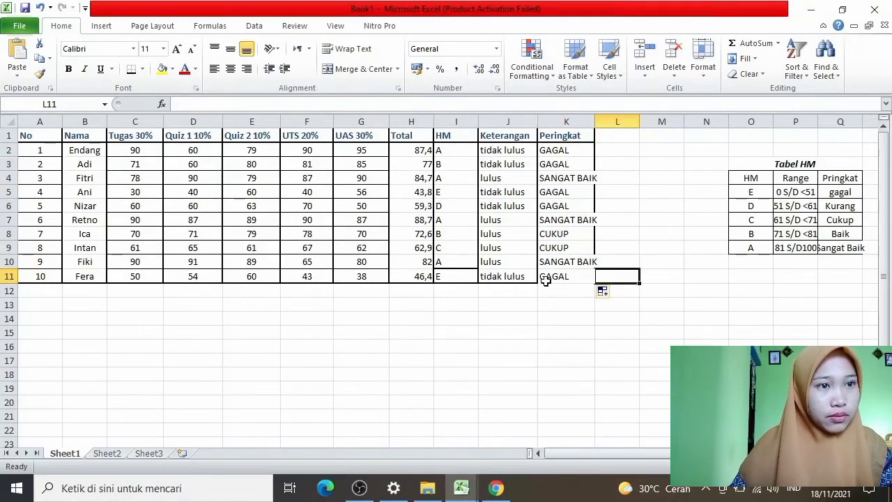
Widen the Peringkat column to fit "SANGAT BAIK" and add a bottom border to cell K11.
click(559, 306)
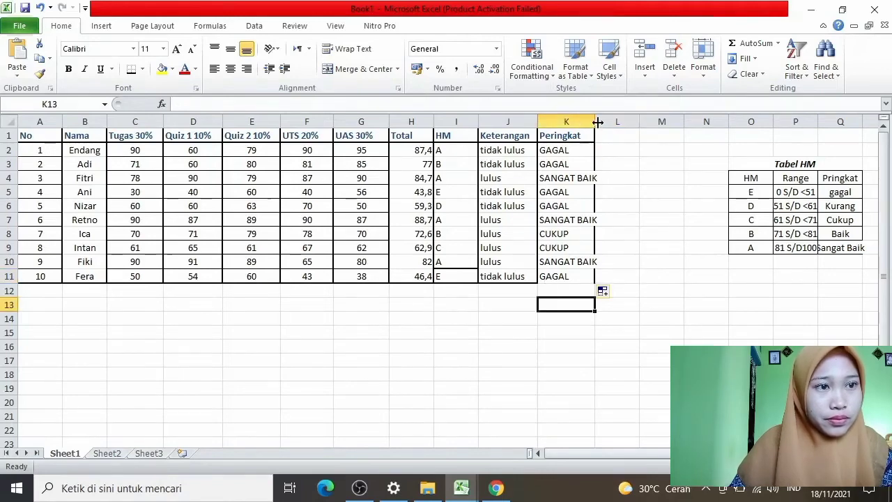
drag(594, 121, 603, 121)
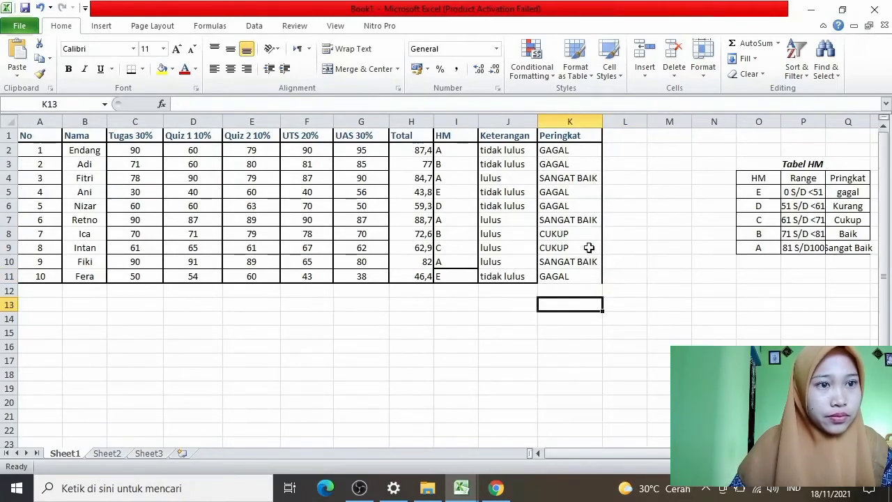
click(578, 277)
click(131, 68)
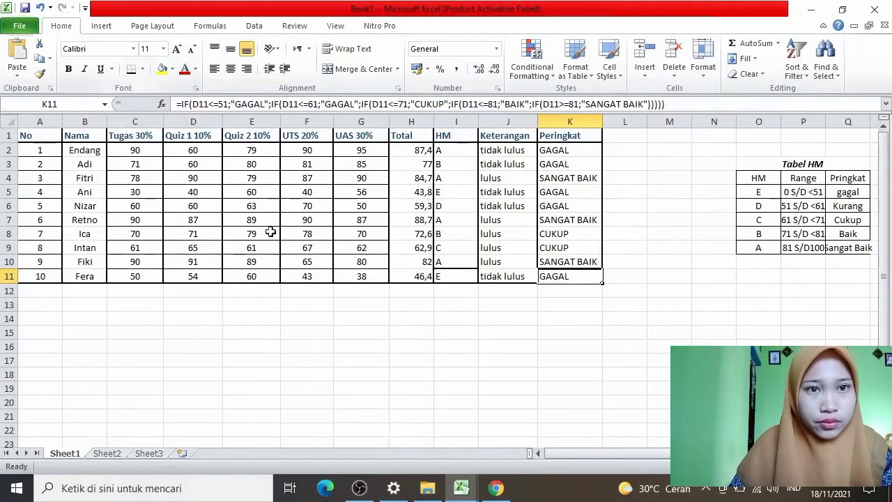
click(134, 319)
Insert an AutoSum SUM formula over D2:D14 in the empty cell D15 below the table.
click(193, 332)
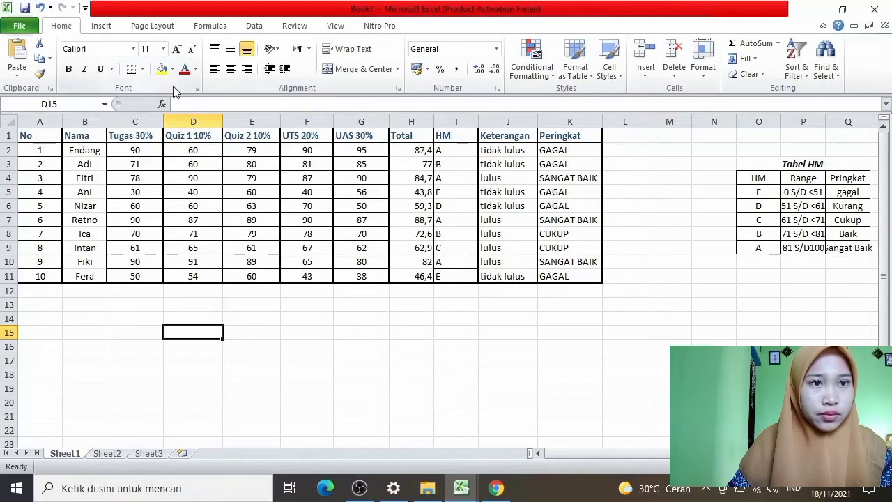
click(209, 26)
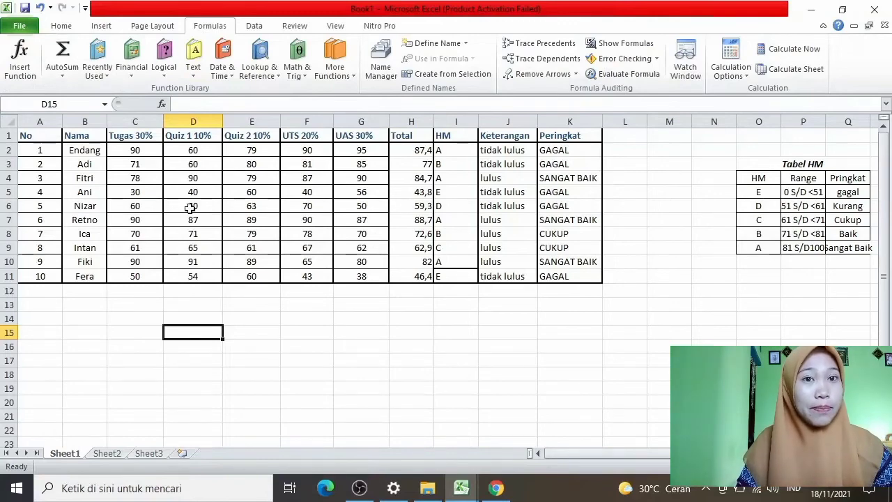
click(62, 76)
click(76, 92)
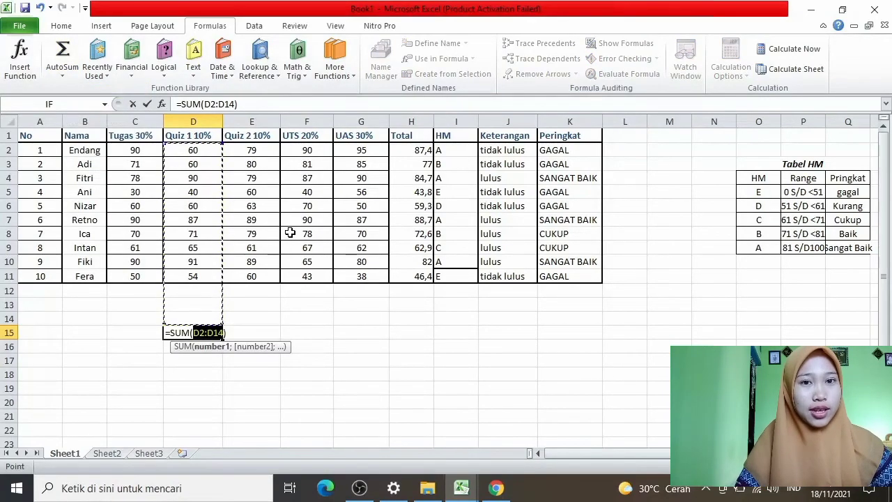
Erase the SUM function and its range from the formula in D15.
key(BackSpace)
key(BackSpace)
key(BackSpace)
key(BackSpace)
key(BackSpace)
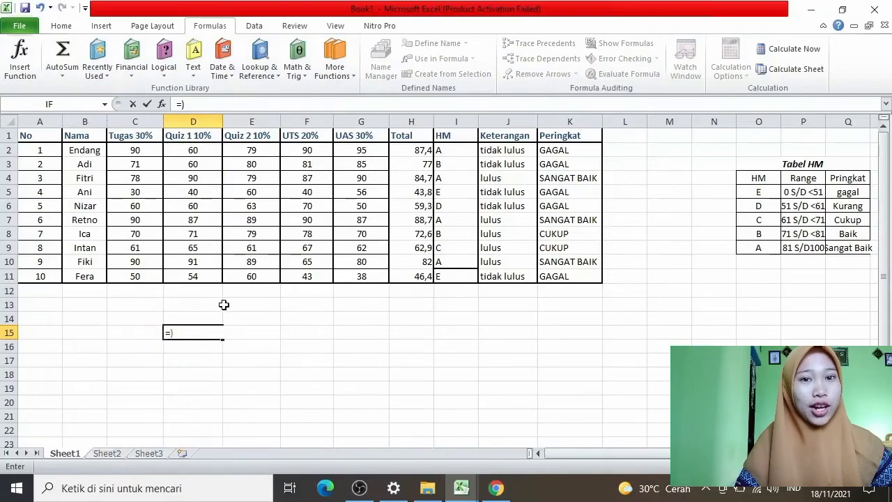